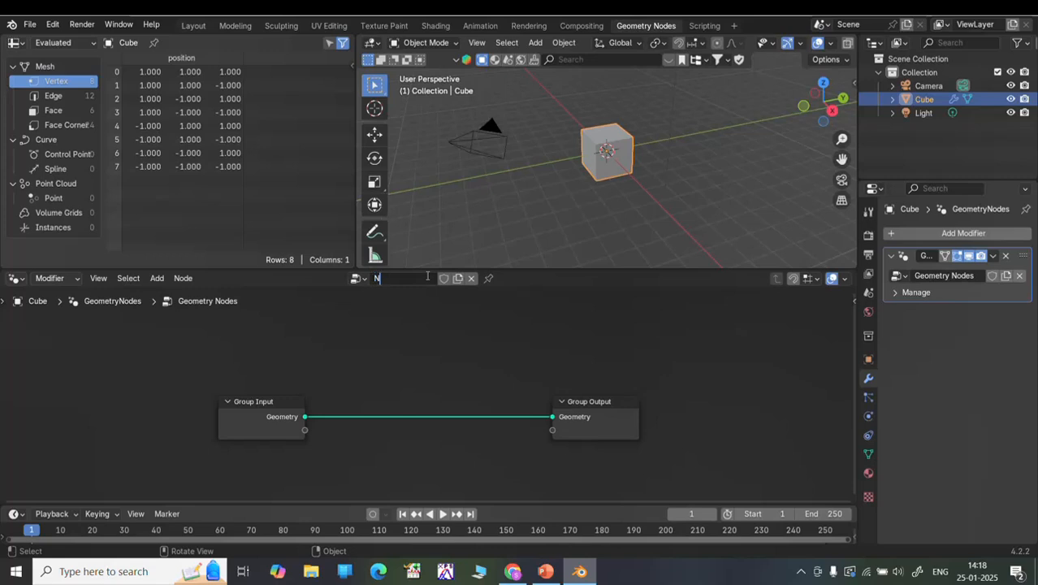
Rename the geometry node tree to Nonorodes and disconnect the Group Input geometry from the Group Output.
text(norodes)
key(Return)
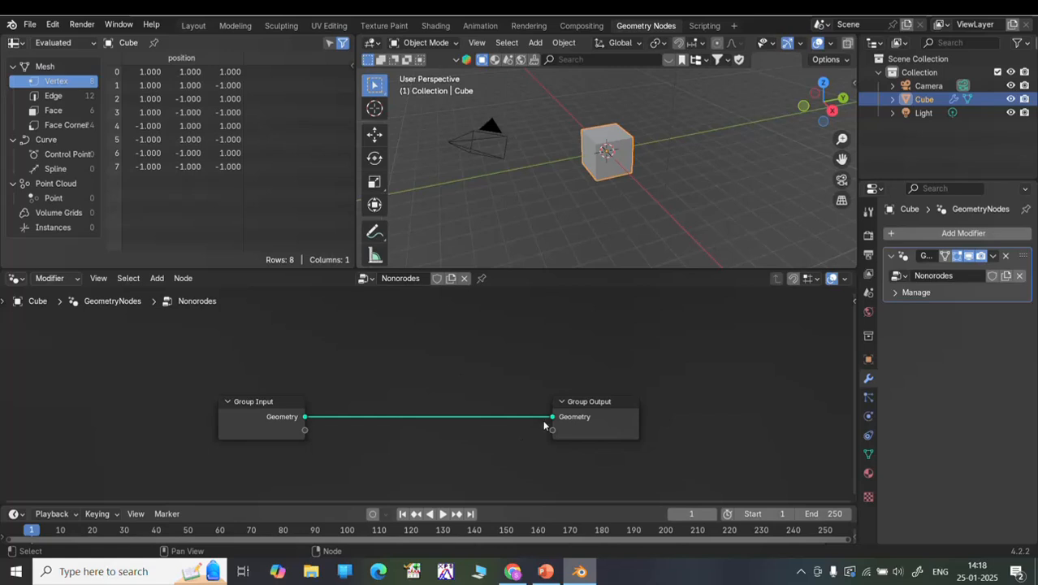
drag(554, 419, 340, 432)
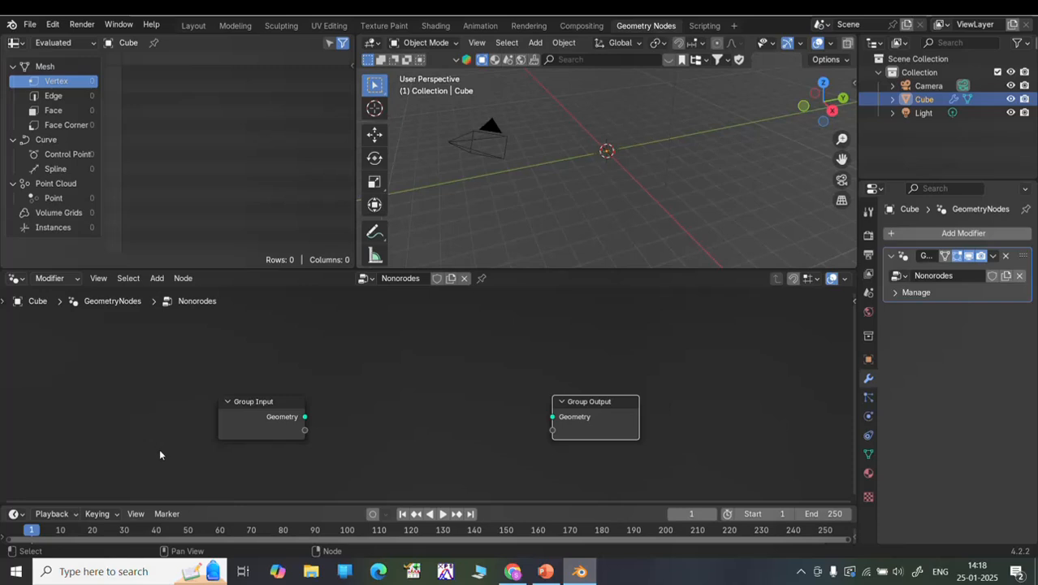
Add a Cube mesh primitive node to the node tree, placed above the Group Input and Group Output nodes.
key(shift+a)
mouse_move(161, 452)
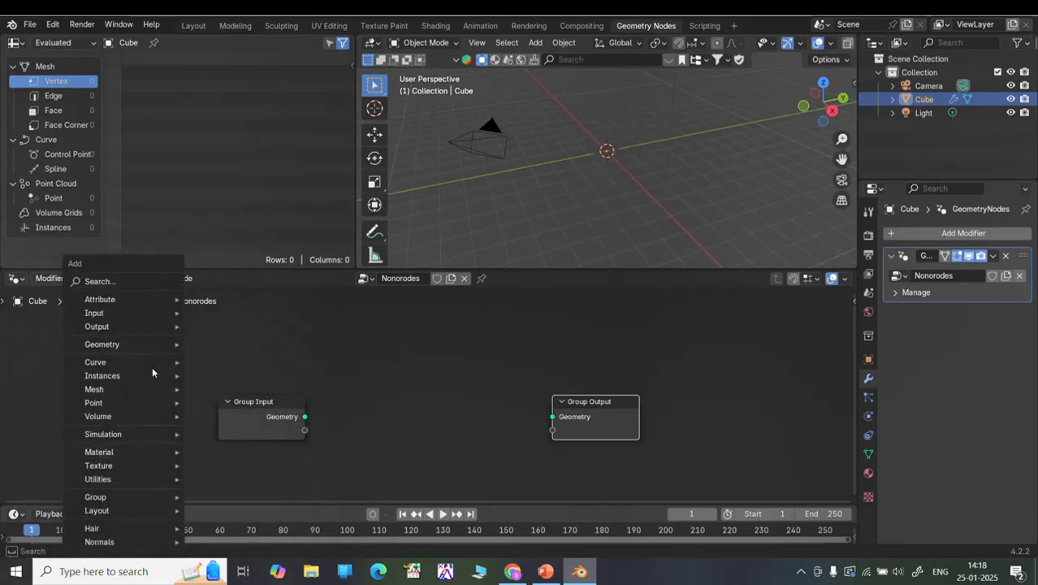
click(118, 285)
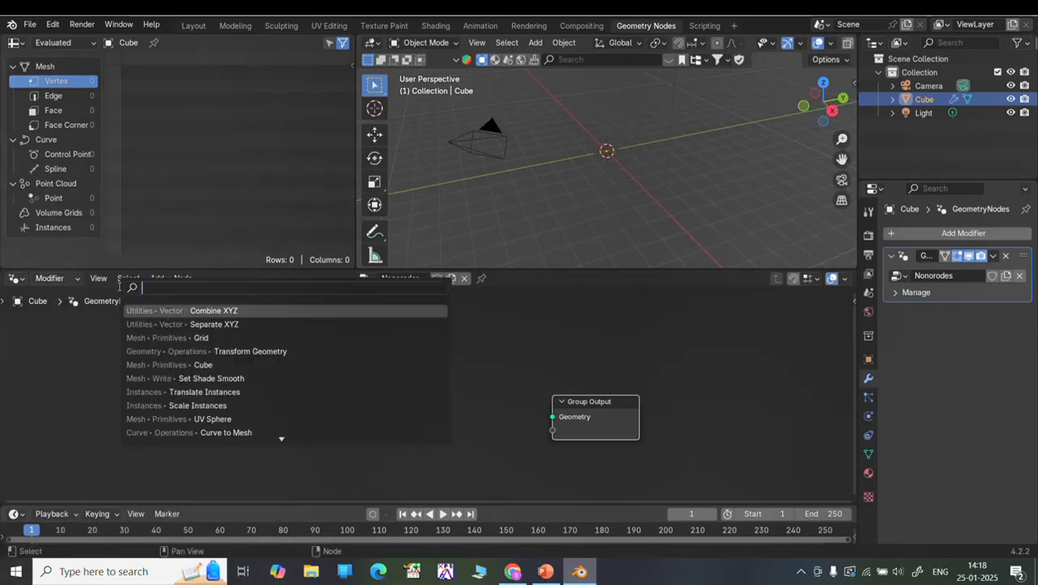
text(cube)
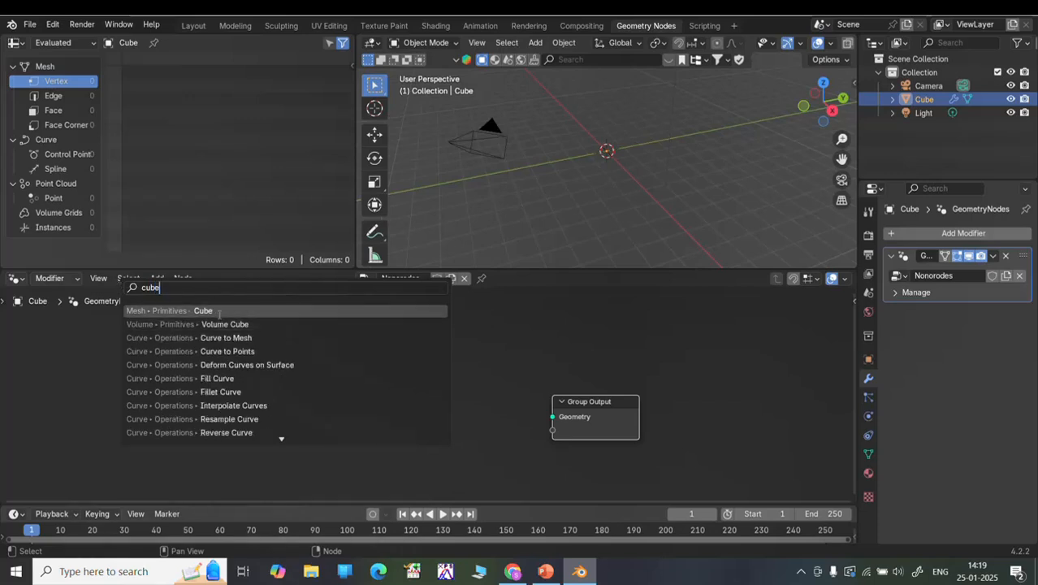
click(260, 310)
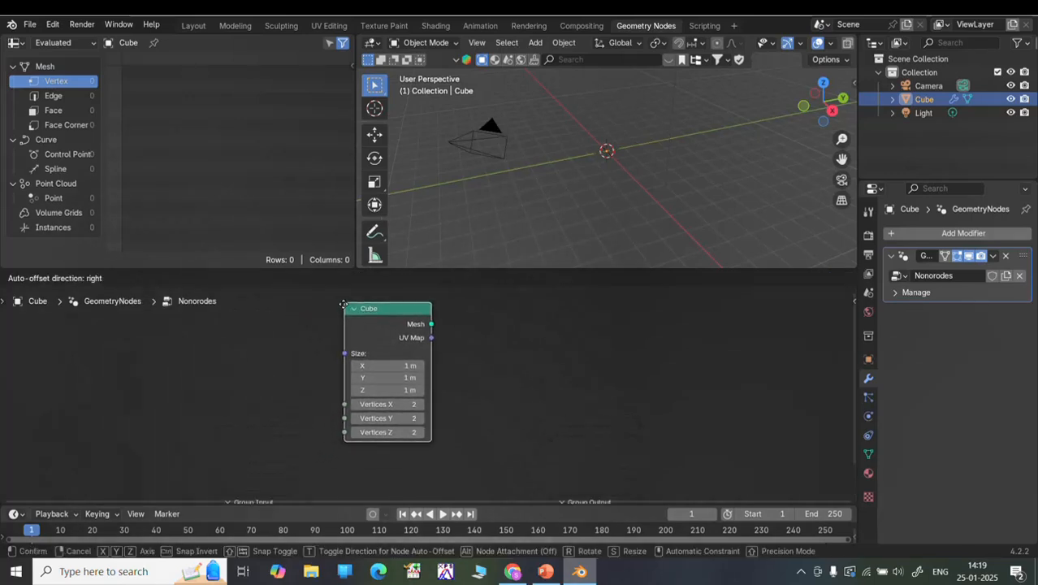
click(347, 345)
Move the Group Input and Group Output nodes up so they sit on either side of the Cube node.
scroll(349, 347, down, 4)
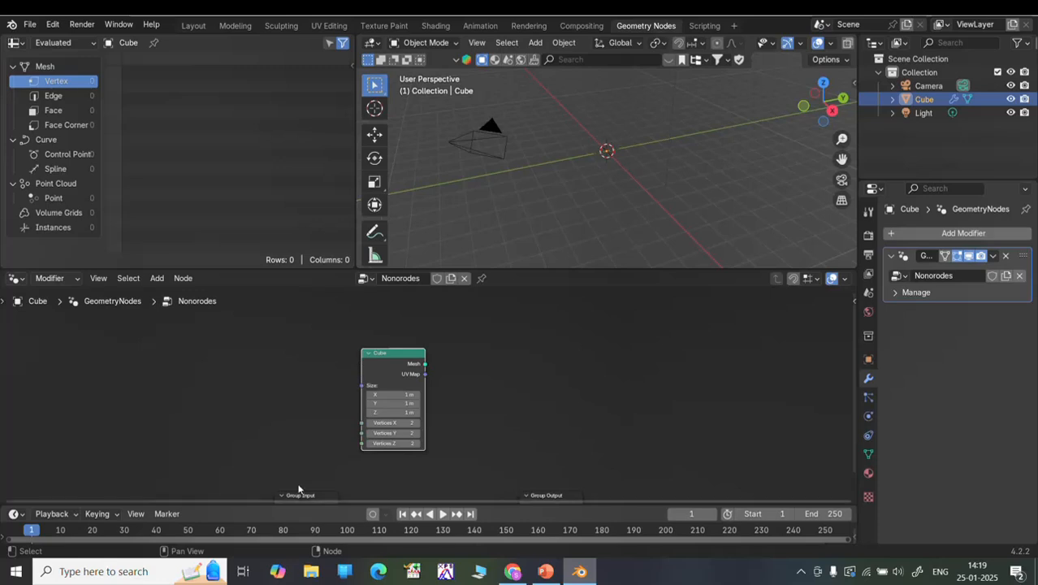
scroll(336, 432, down, 4)
drag(338, 470, 316, 401)
drag(508, 471, 512, 398)
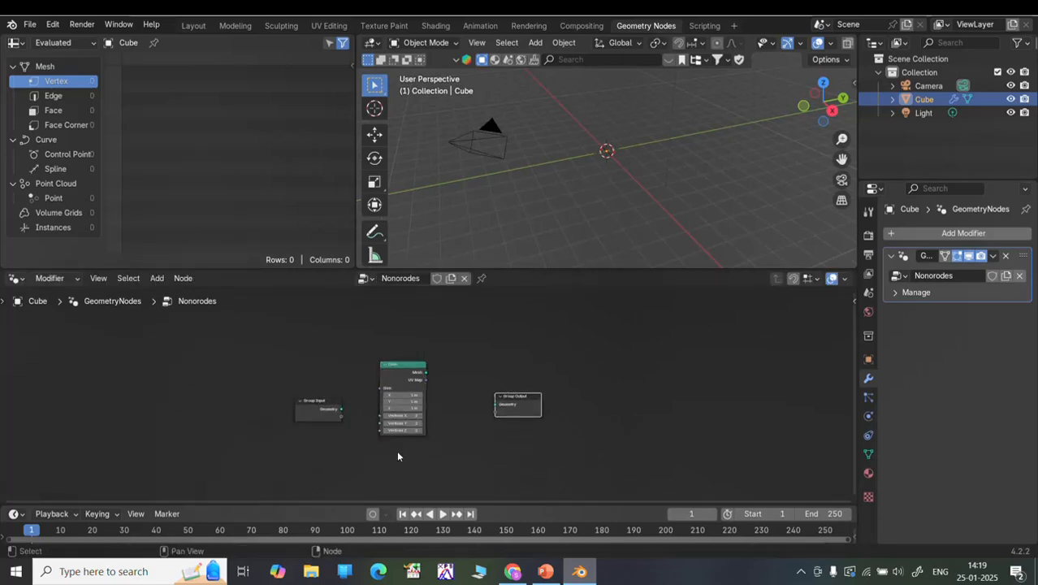
scroll(396, 450, up, 3)
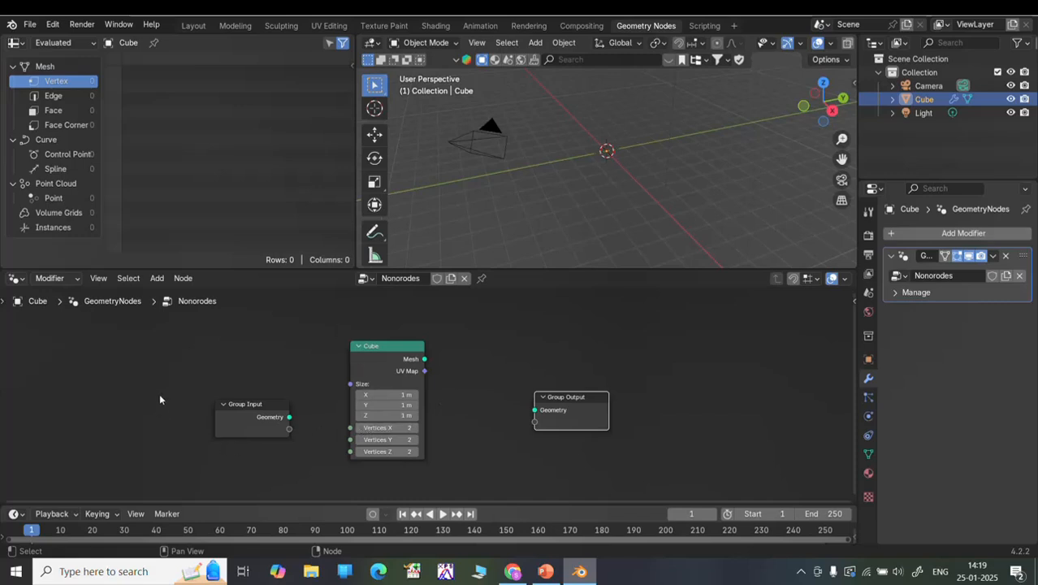
Add a Transform Geometry node between the Cube and Group Output nodes.
key(shift+a)
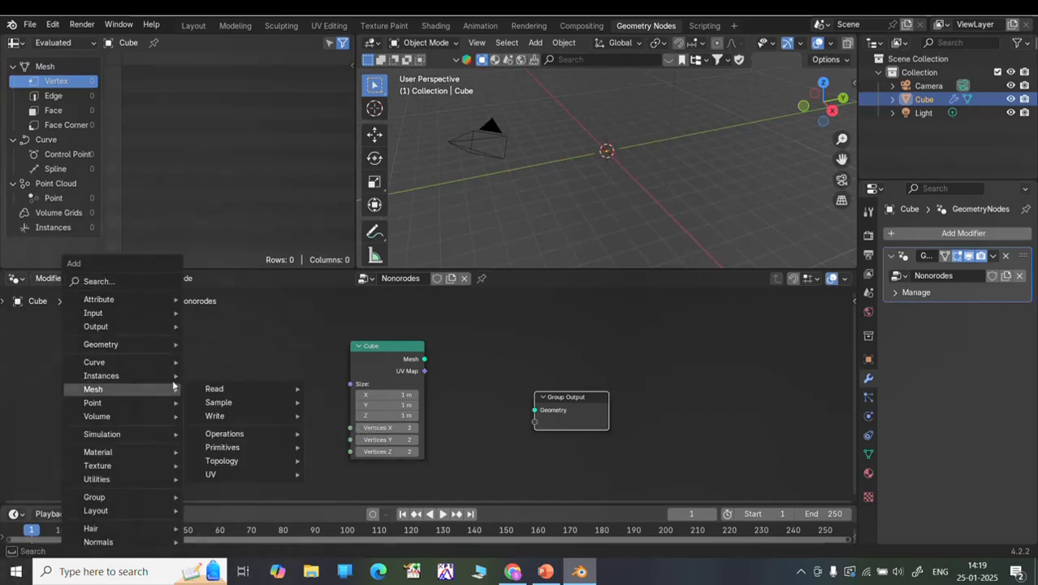
mouse_move(122, 347)
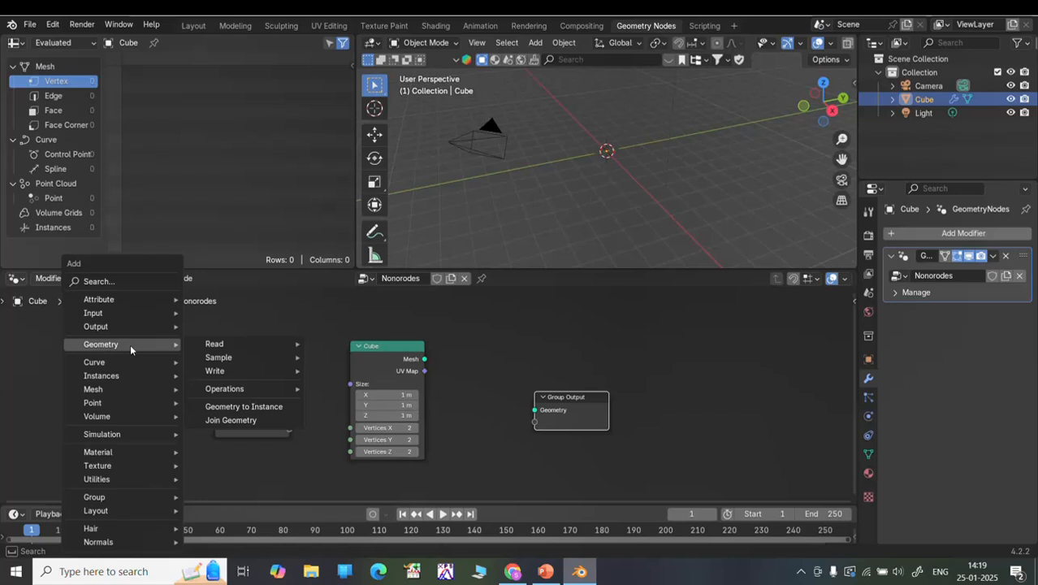
click(130, 283)
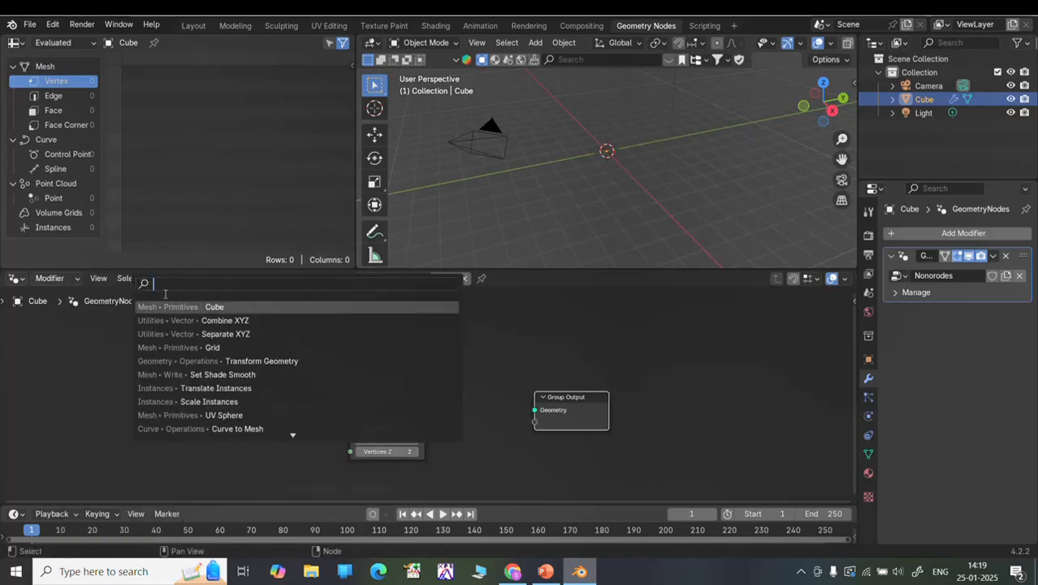
click(251, 365)
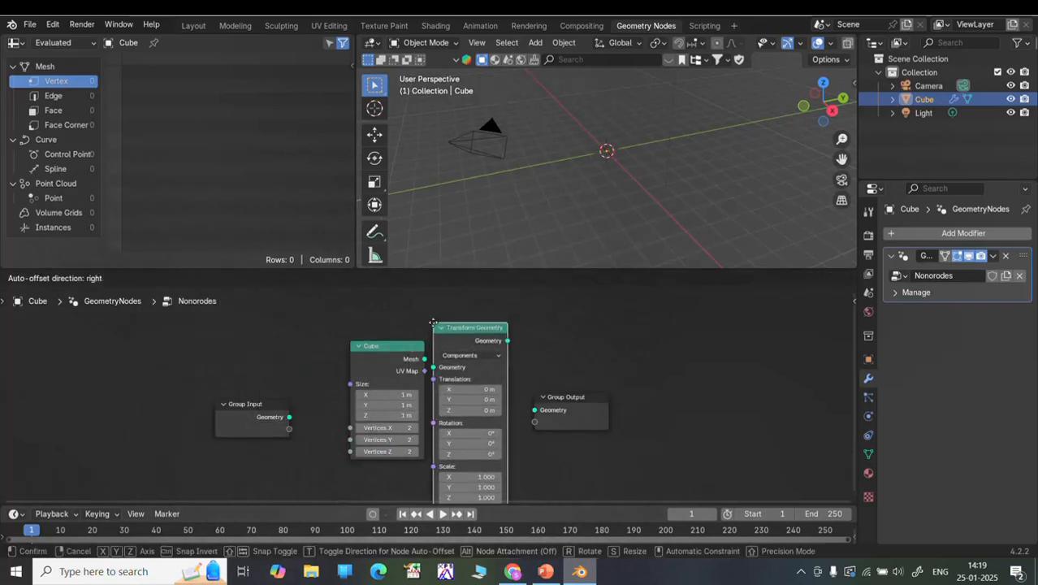
click(437, 319)
Spread the Group Input, Cube, Transform Geometry and Group Output nodes apart to make room between them.
drag(586, 404, 686, 401)
click(472, 322)
drag(472, 322, 498, 324)
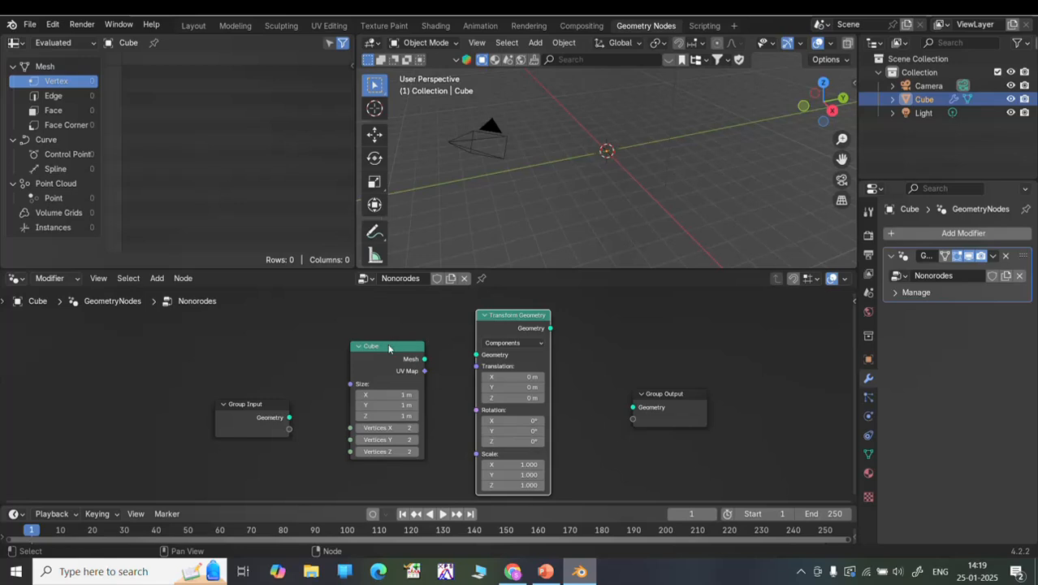
drag(389, 347, 377, 341)
drag(273, 407, 233, 399)
drag(376, 339, 323, 337)
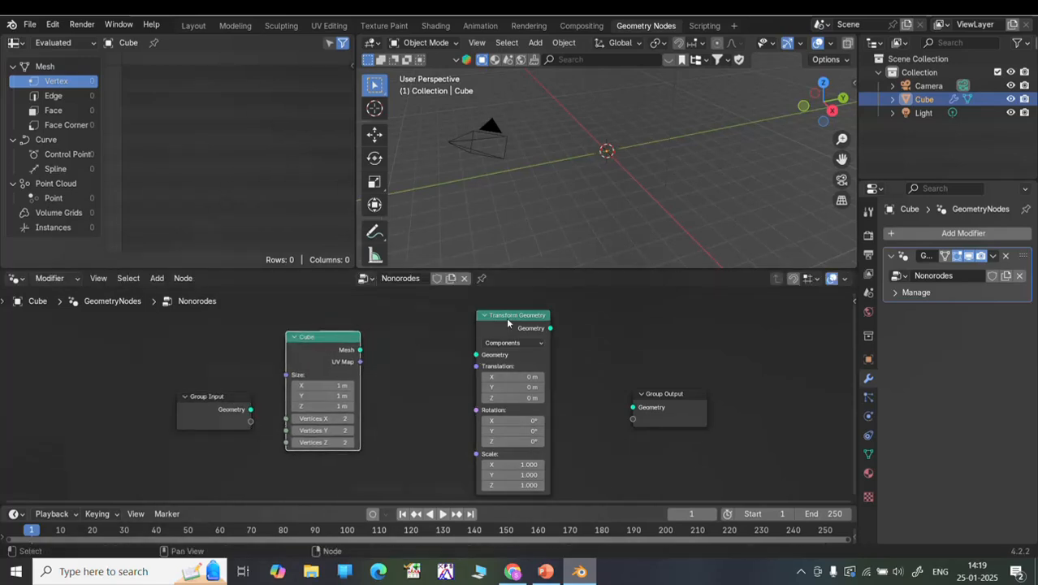
Move the Transform Geometry node next to the Cube node and place a duplicate of it before the Group Output.
drag(505, 317, 424, 311)
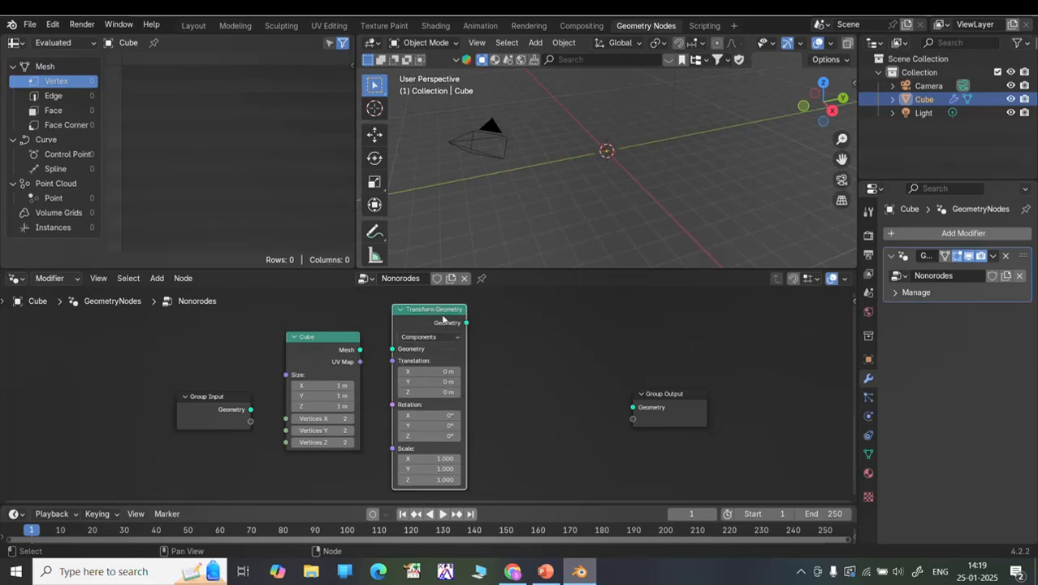
key(g)
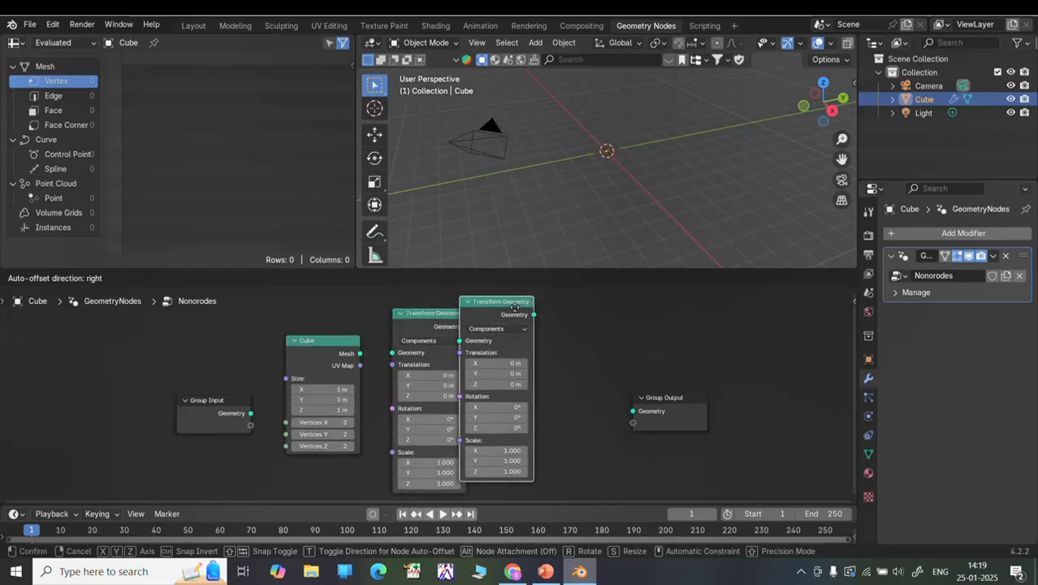
click(549, 322)
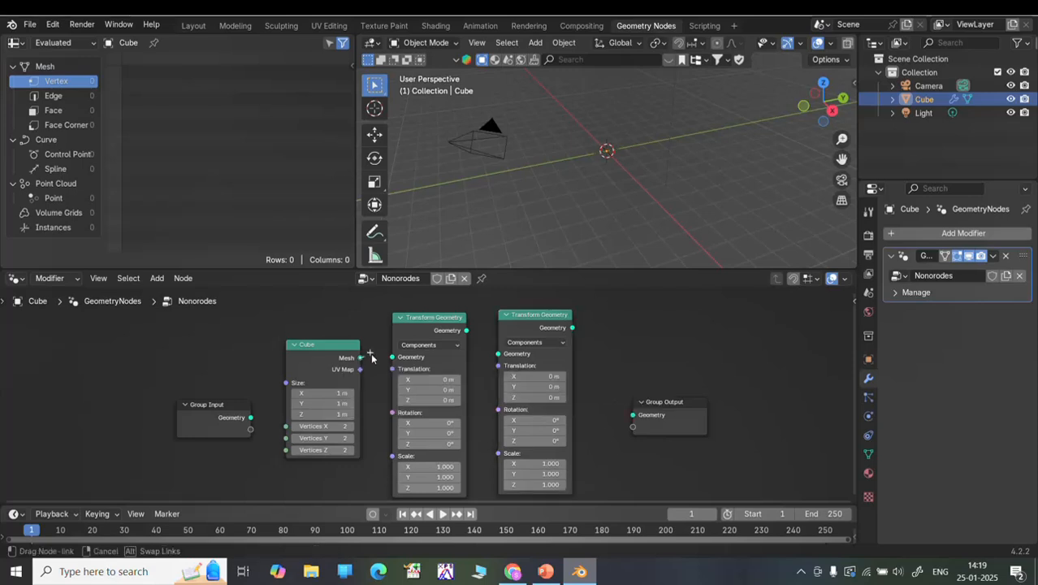
Link the Cube's Mesh output through both Transform Geometry nodes in sequence to the Group Output's Geometry input.
drag(360, 359, 392, 357)
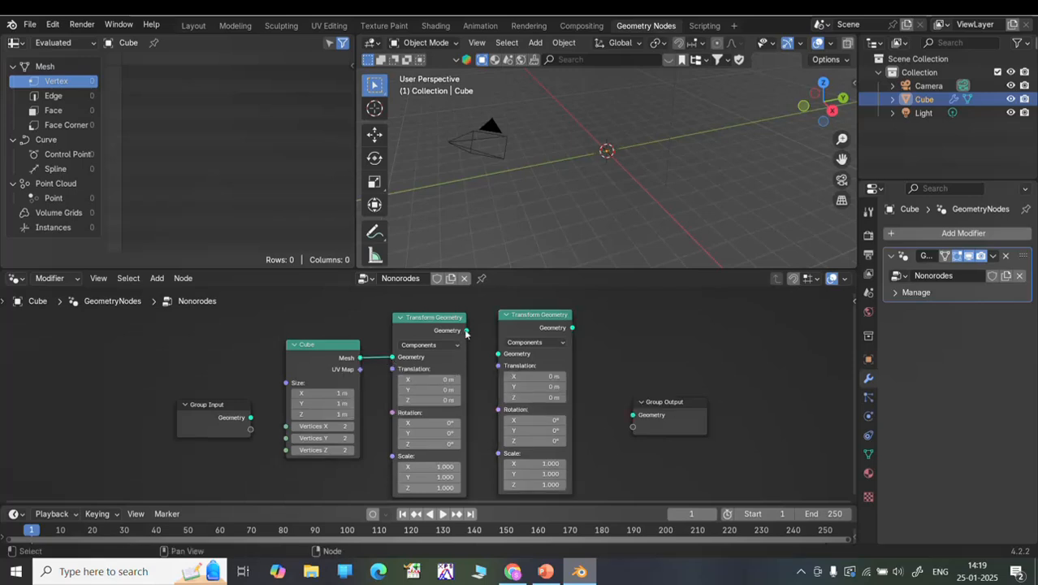
drag(466, 330, 498, 353)
drag(573, 328, 633, 415)
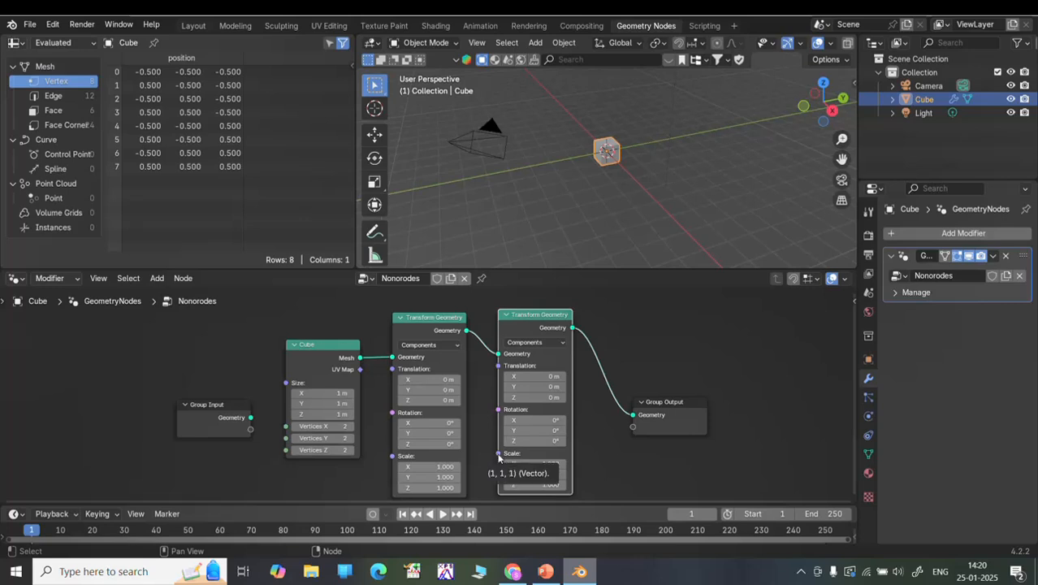
Expose the second Transform Geometry node's Scale as a Group Input socket, and keep the Group Input below the Cube node.
drag(498, 457, 214, 468)
scroll(561, 397, down, 1)
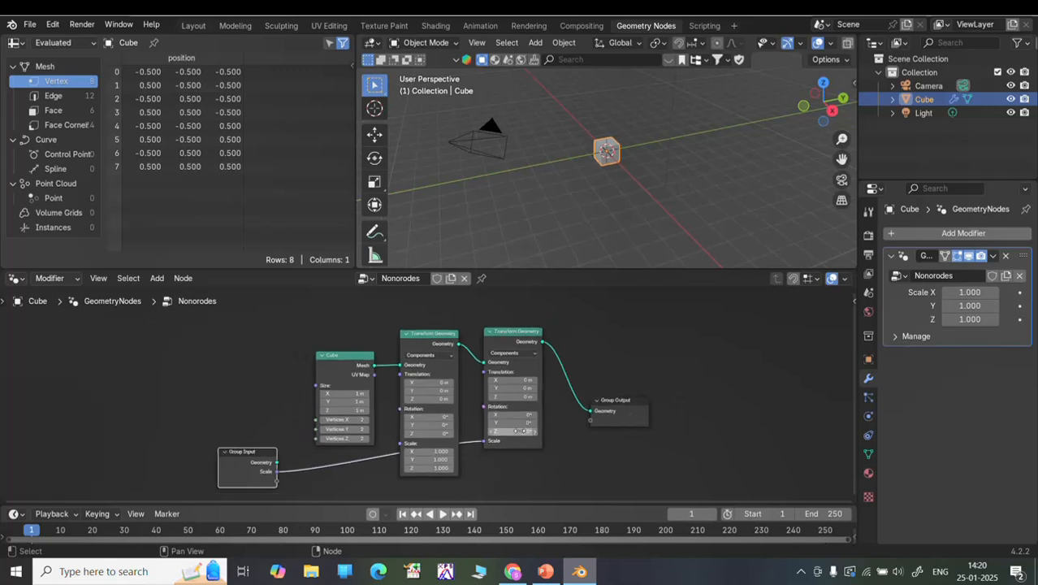
scroll(339, 449, down, 1)
drag(268, 456, 258, 462)
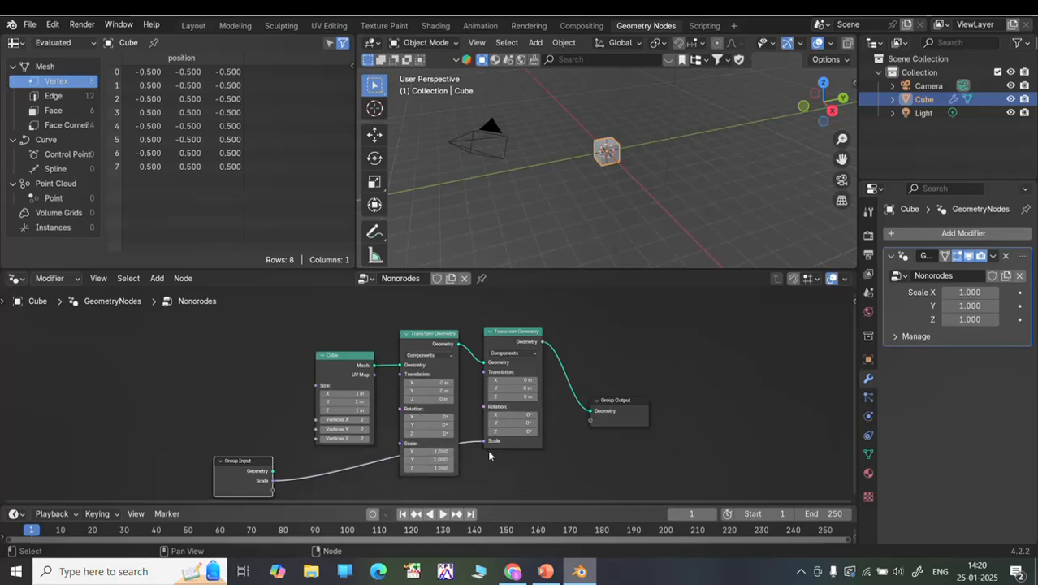
Switch to PowerPoint to examine the reference node setup on slide 1, and return to Blender.
click(546, 571)
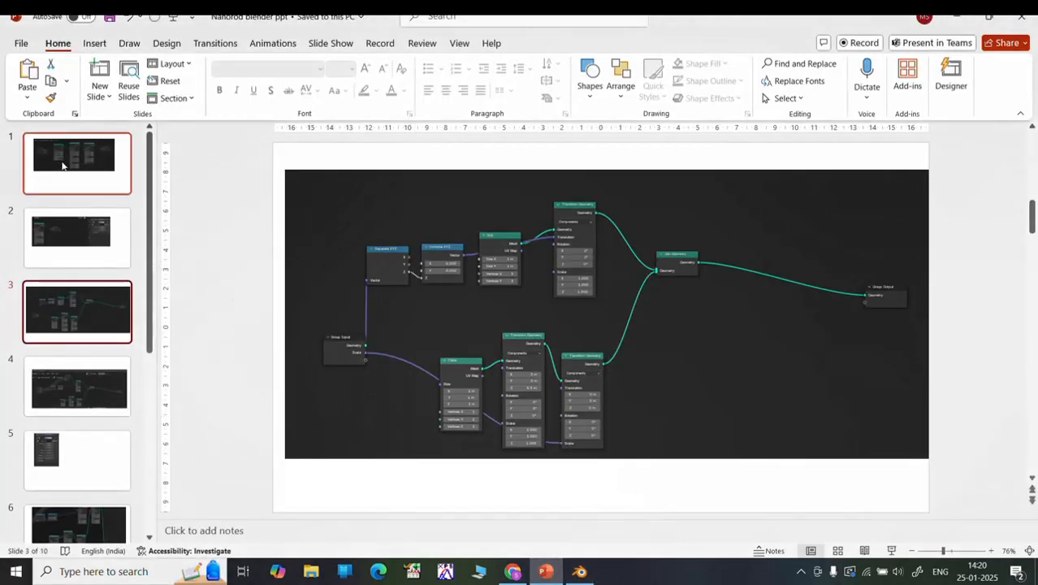
click(91, 181)
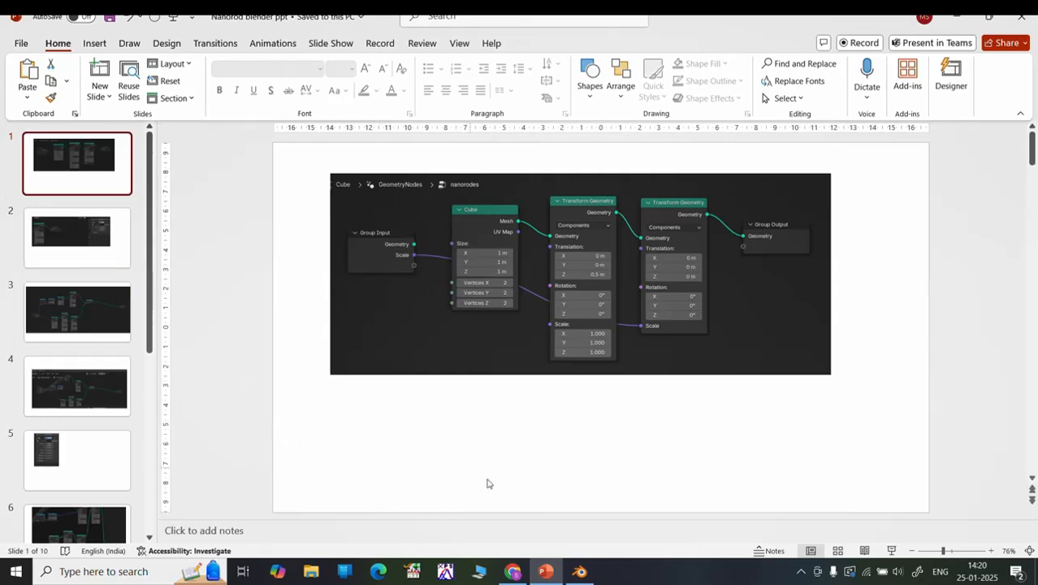
click(579, 571)
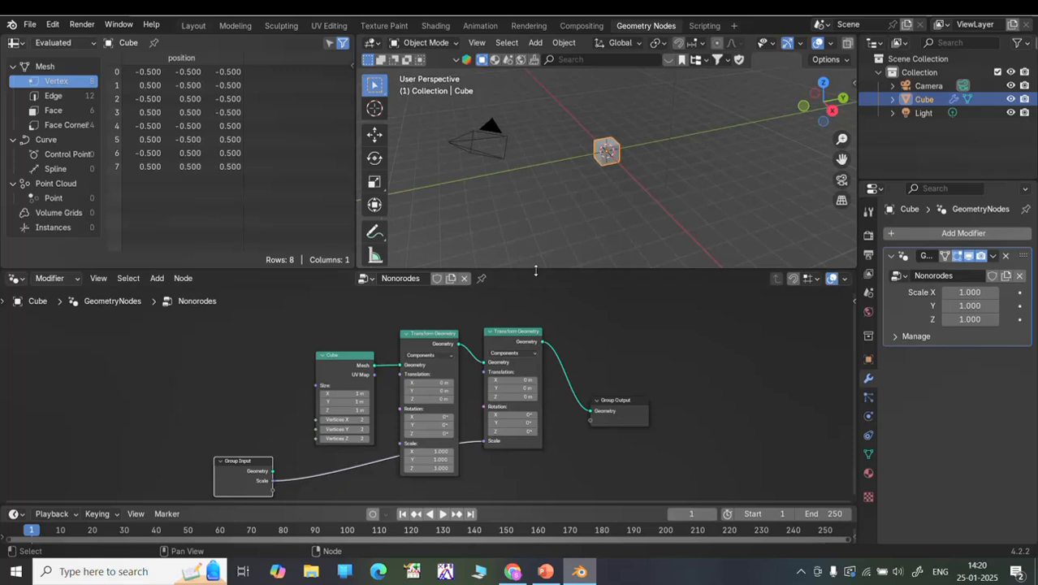
Enlarge the node editor and move the Cube and both Transform Geometry nodes down together to free space above.
drag(535, 271, 535, 242)
drag(299, 307, 562, 458)
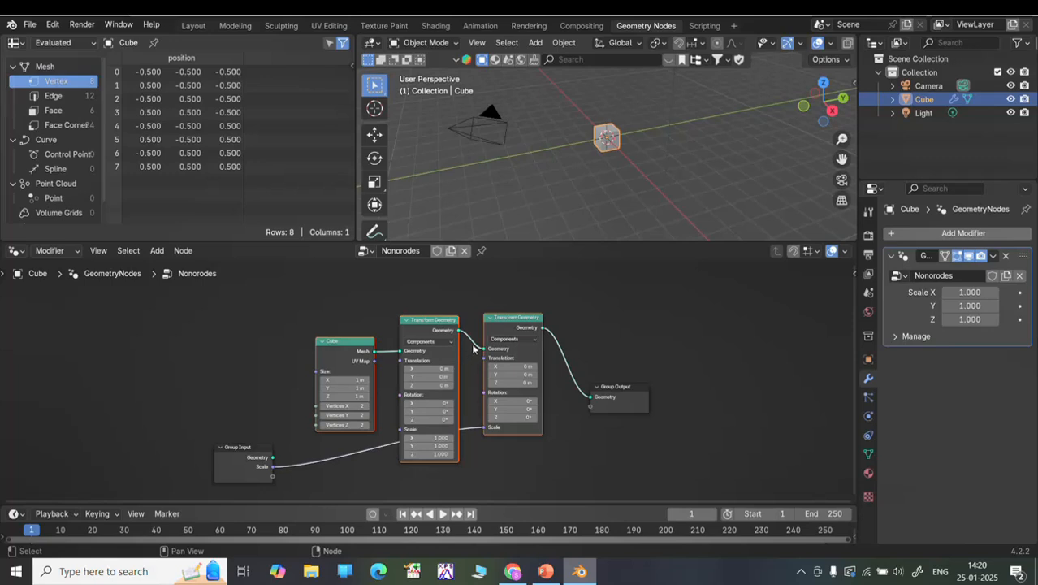
key(g)
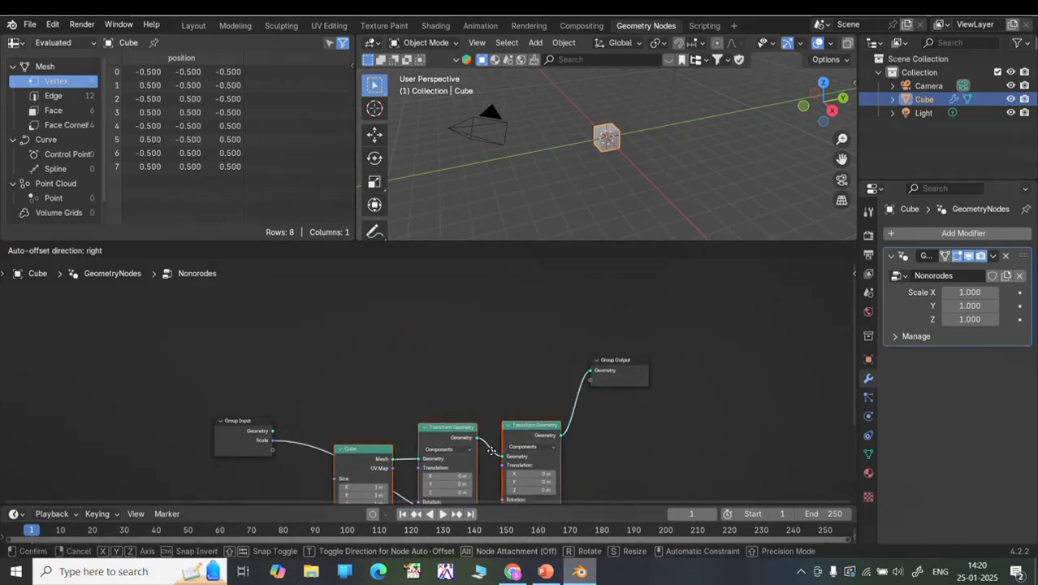
click(492, 453)
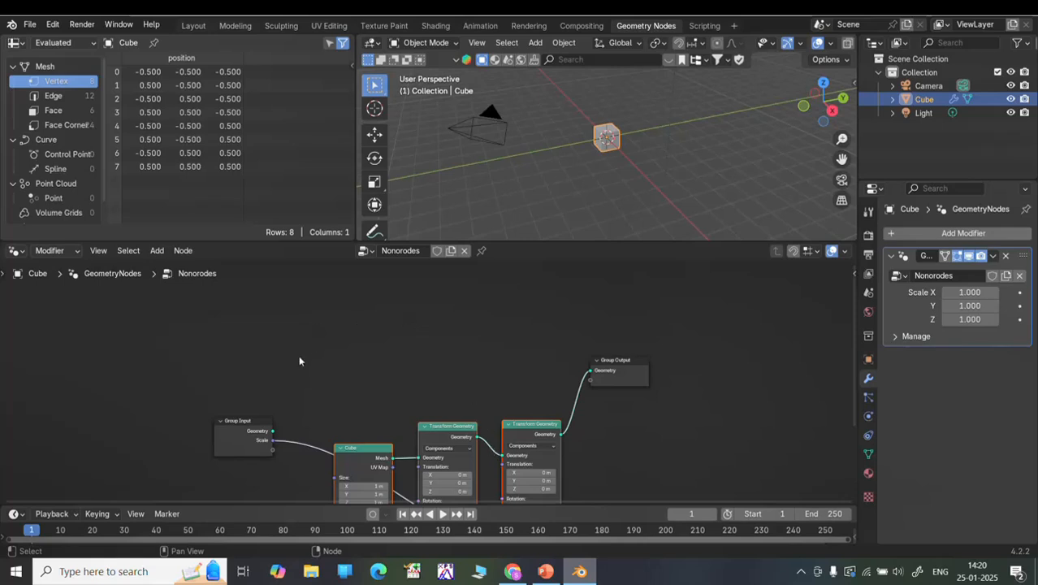
key(g)
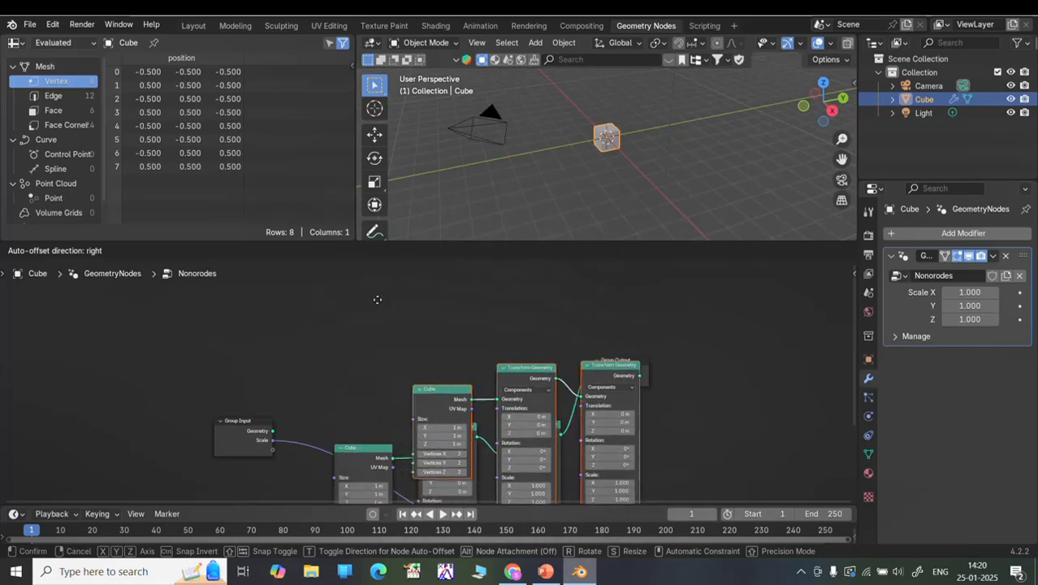
click(291, 300)
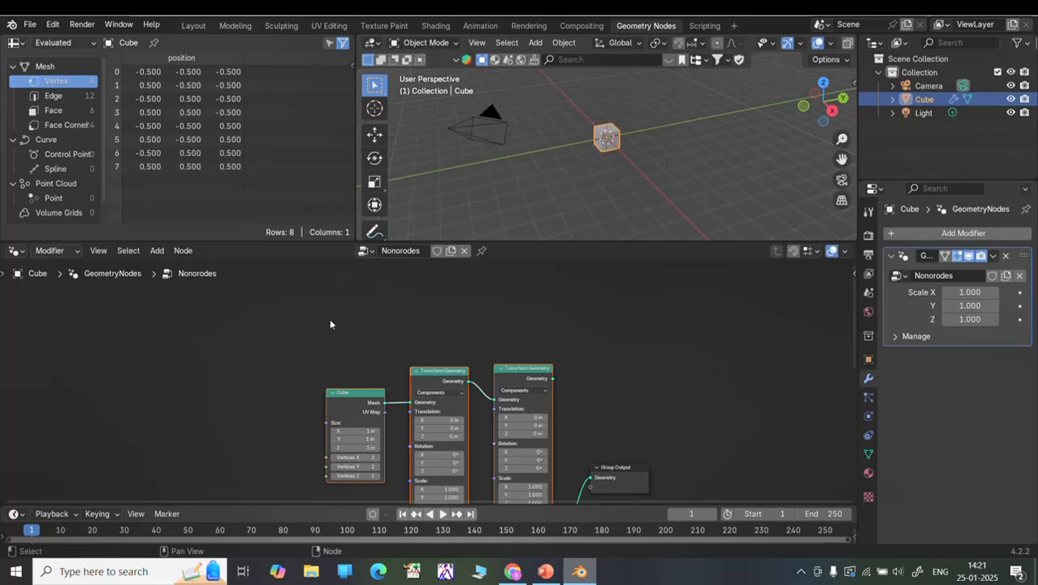
key(x)
Shift the Cube, both Transform Geometry, Group Output and Group Input nodes upward so the whole chain is in view.
scroll(374, 381, down, 3)
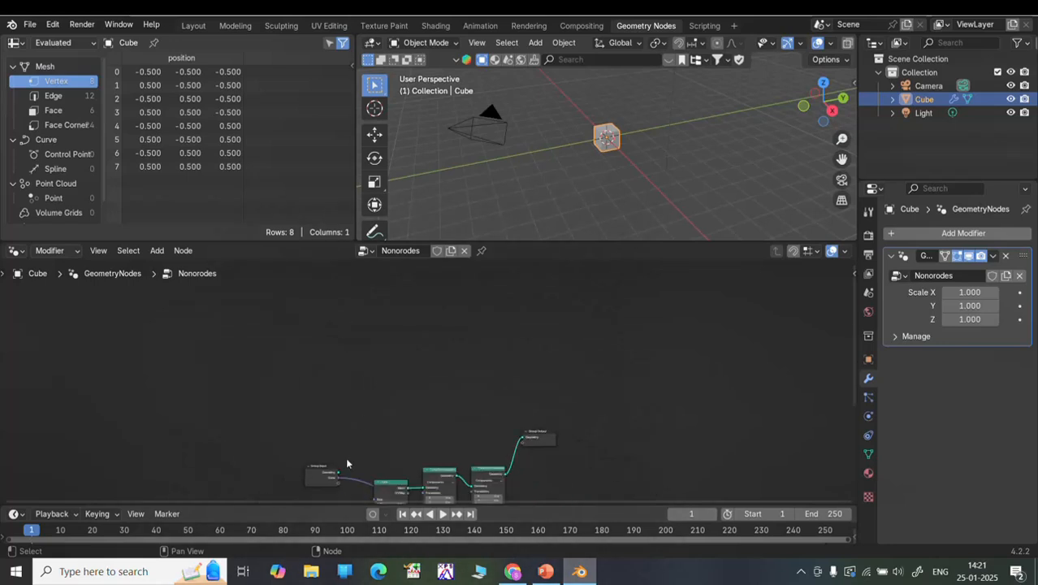
drag(355, 440, 536, 504)
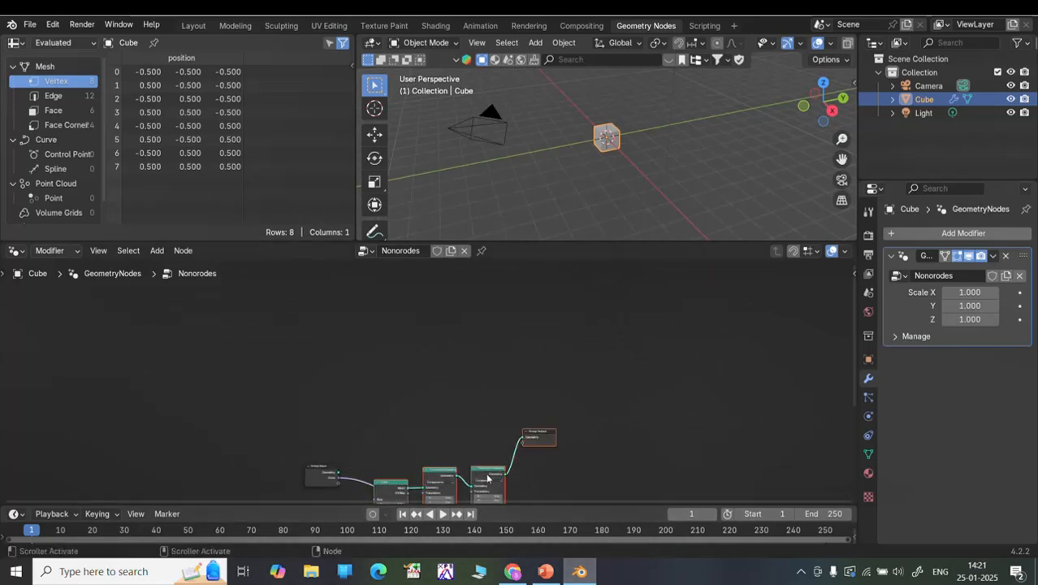
drag(449, 476, 460, 427)
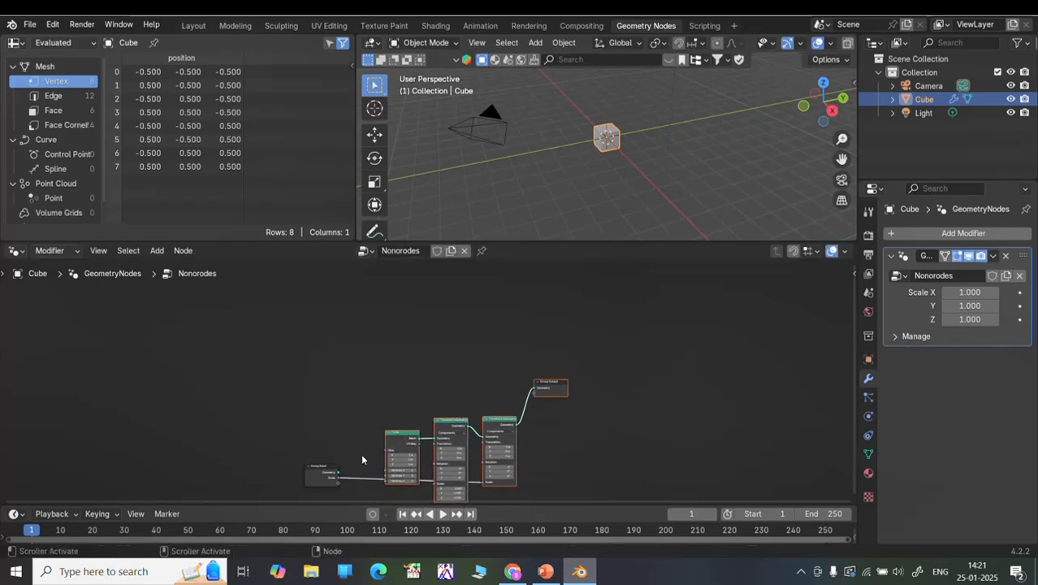
drag(328, 471, 318, 419)
click(389, 360)
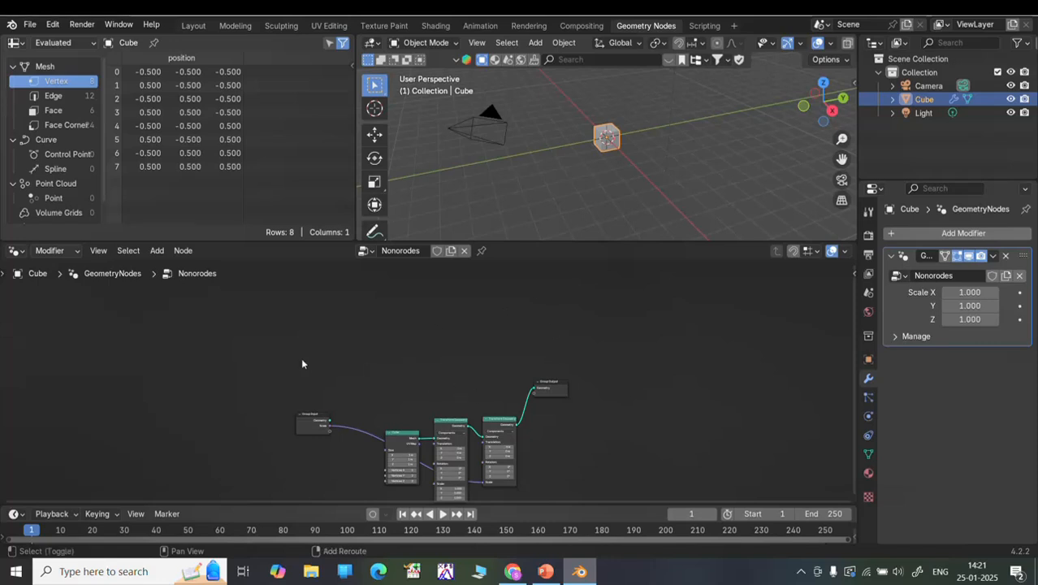
Add a Grid mesh primitive node in the free space above the Cube and Transform Geometry chain.
scroll(338, 386, down, 1)
scroll(345, 398, up, 1)
right_click(326, 368)
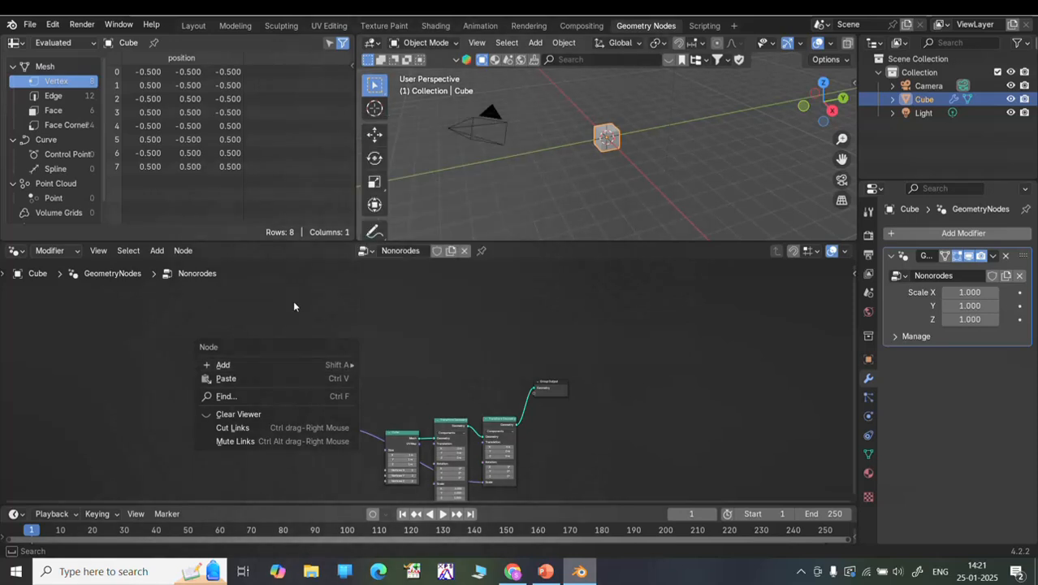
key(shift+a)
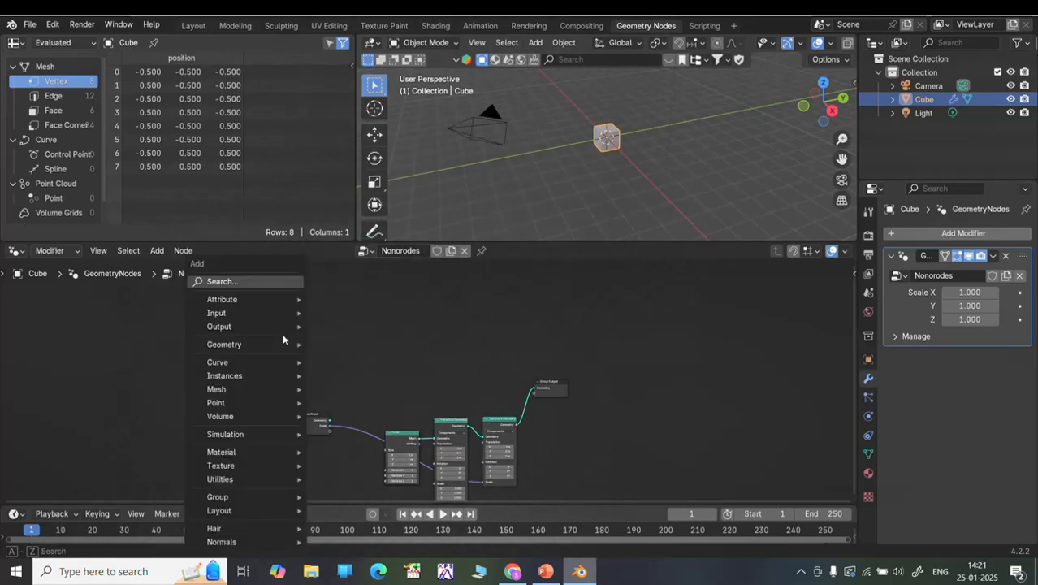
click(255, 282)
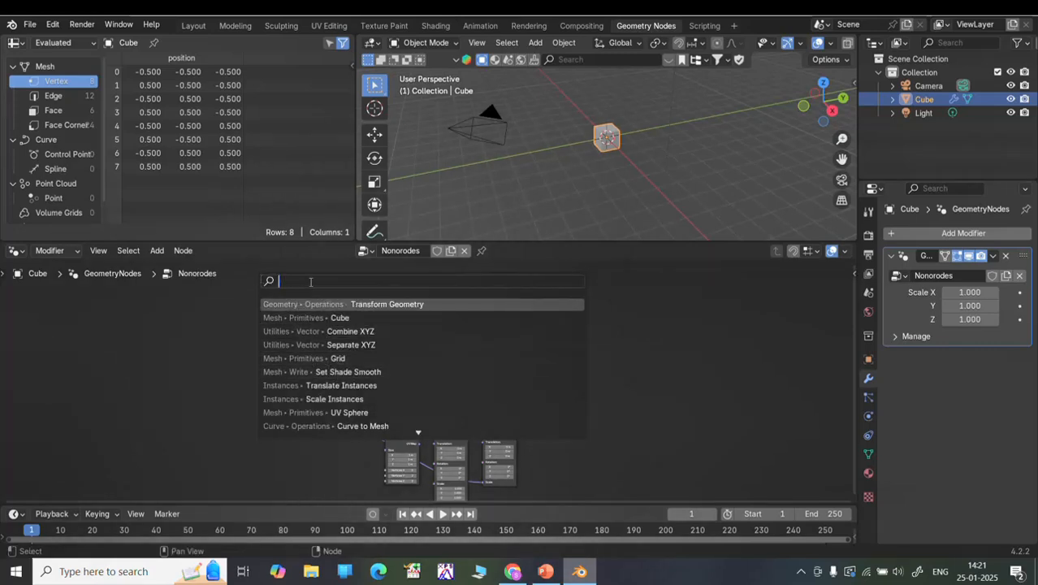
text(grid)
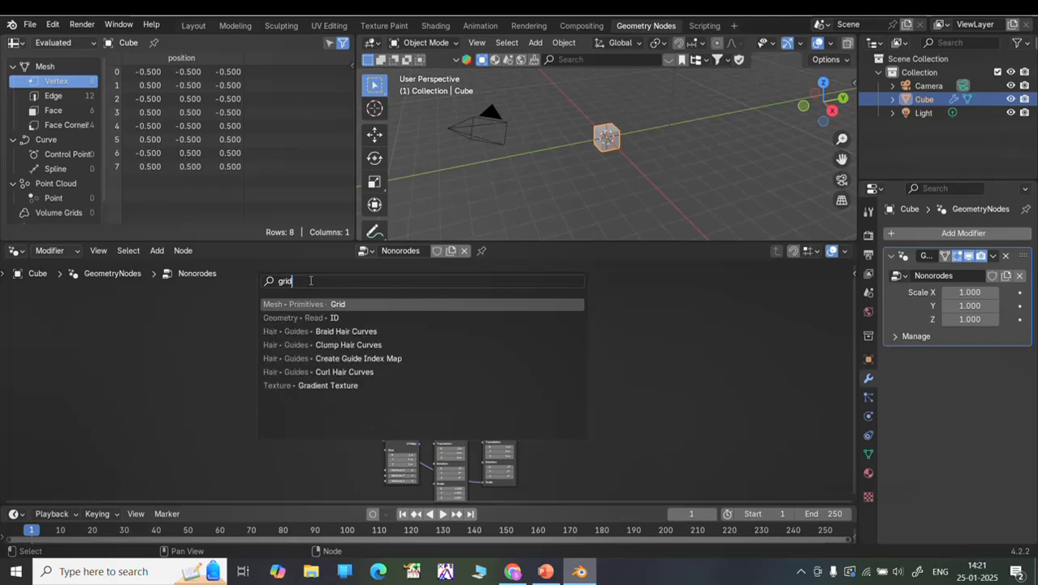
click(360, 304)
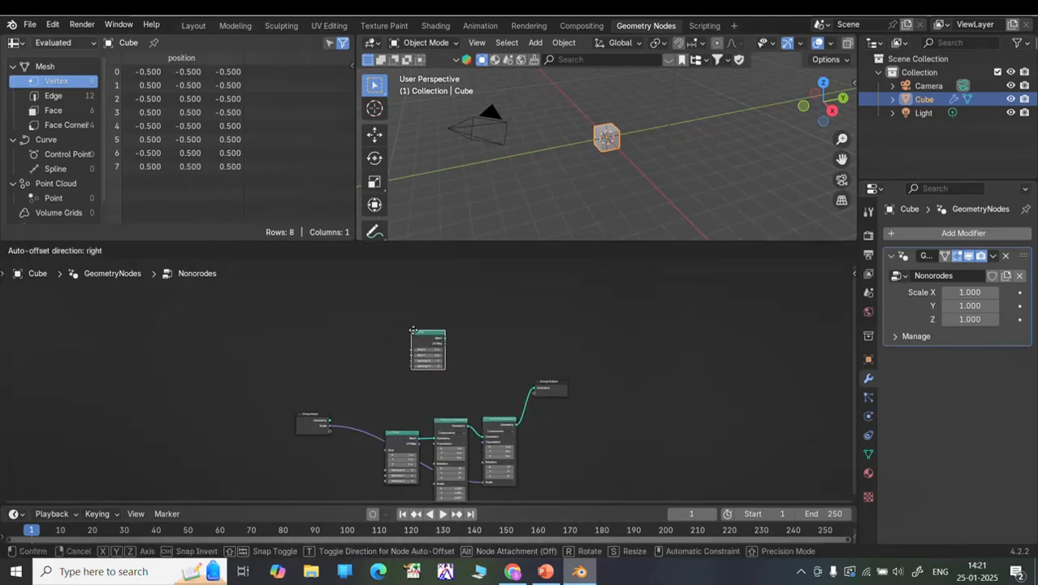
click(417, 330)
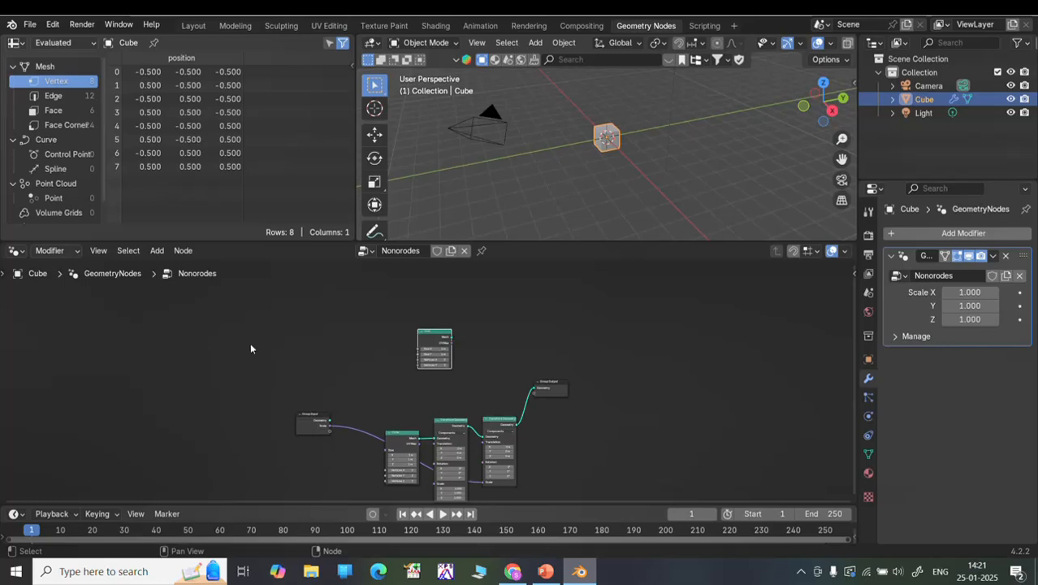
Add a Separate XYZ node beside the Grid node, leaving a gap between them.
key(shift+a)
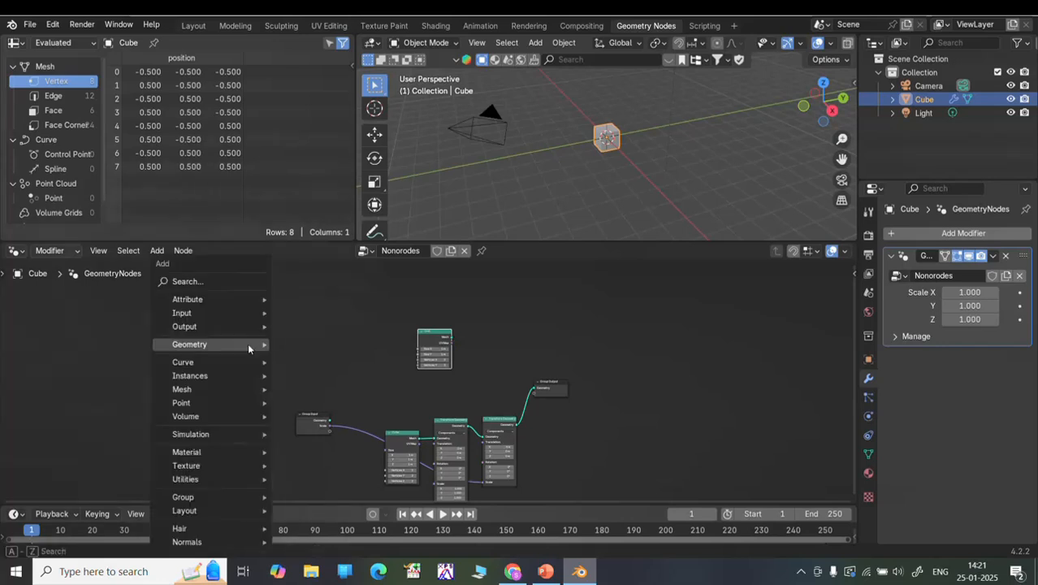
click(233, 280)
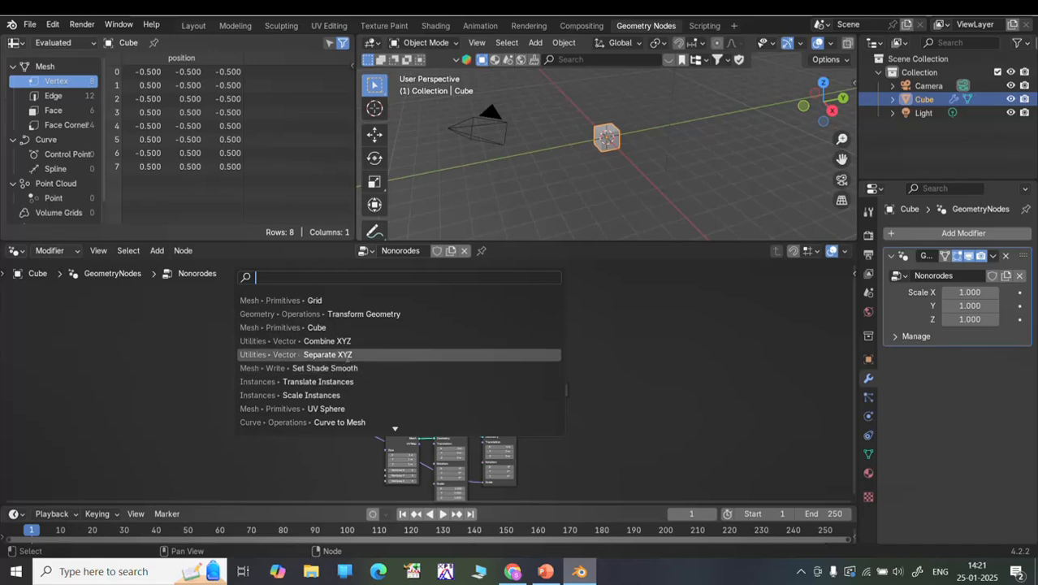
key(Return)
click(369, 341)
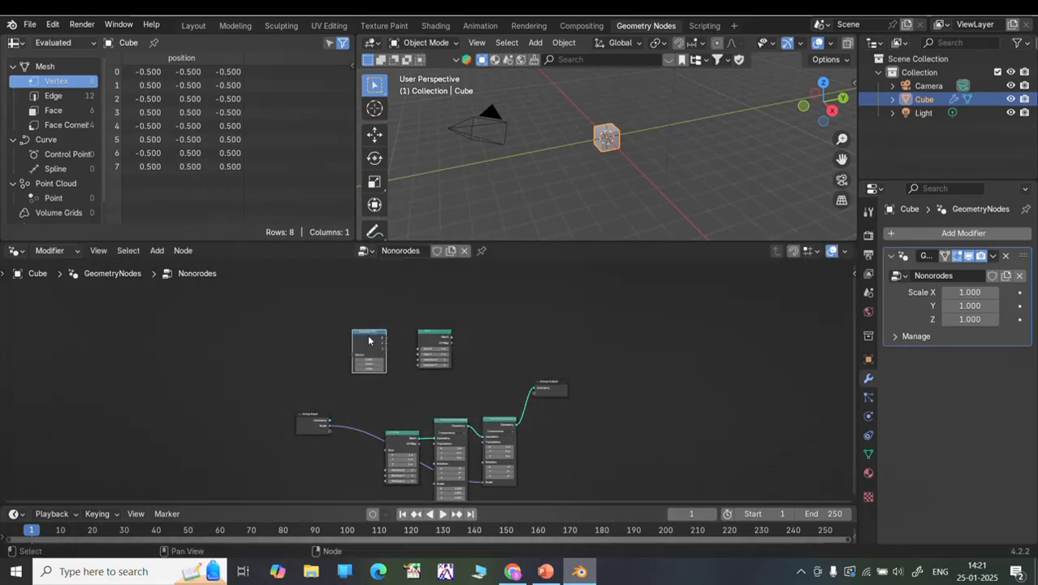
drag(365, 333, 358, 334)
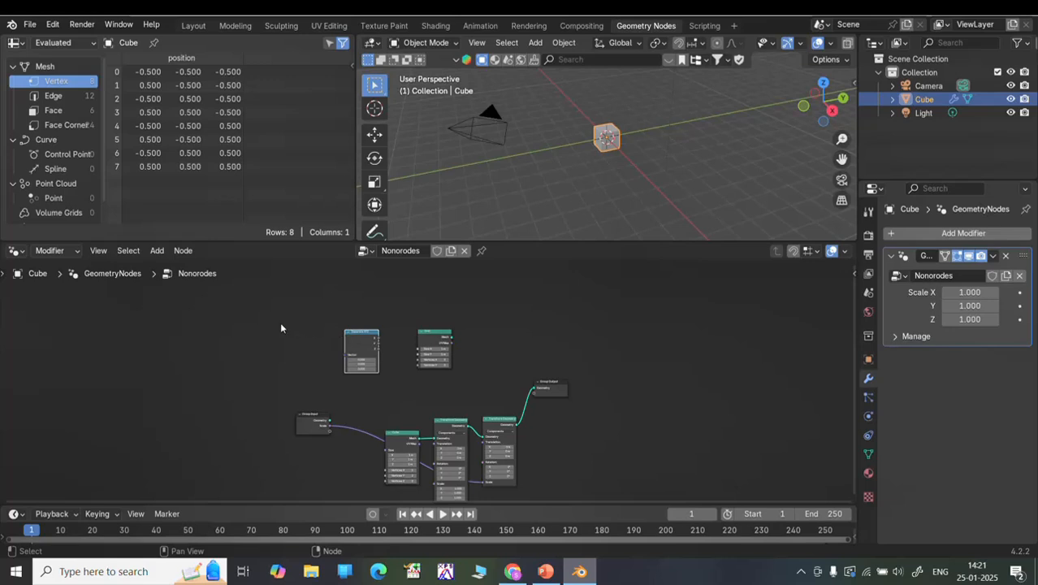
Add a Combine XYZ node and arrange it between the Separate XYZ and Grid nodes, moving the Grid farther out to make room.
key(shift+a)
mouse_move(281, 327)
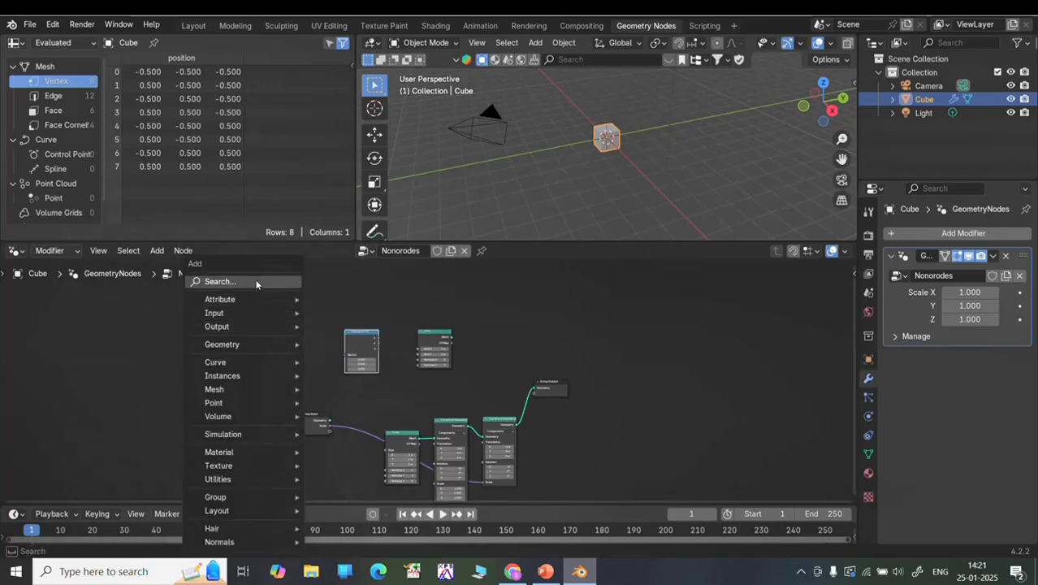
click(221, 281)
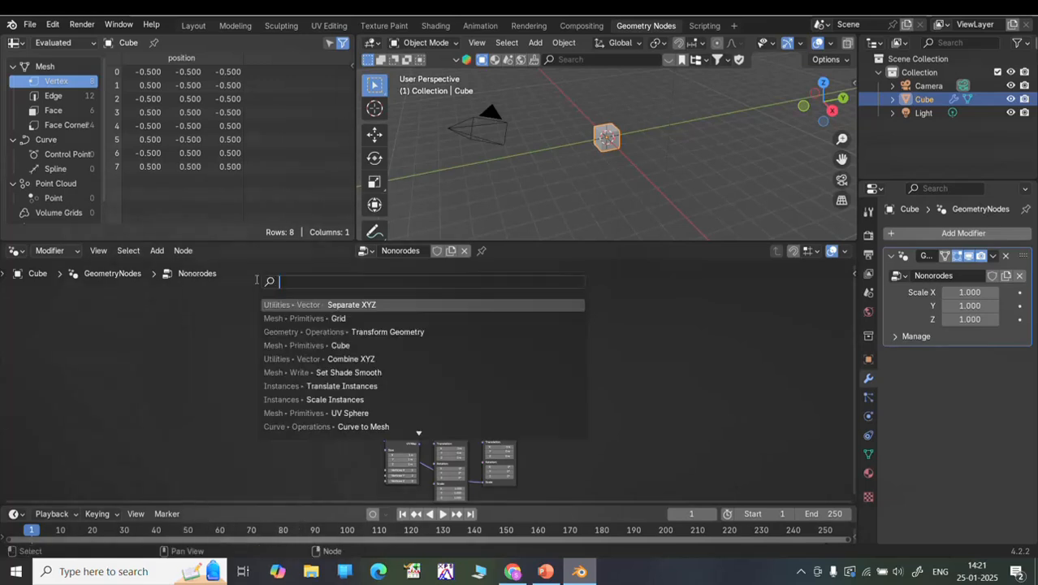
click(351, 359)
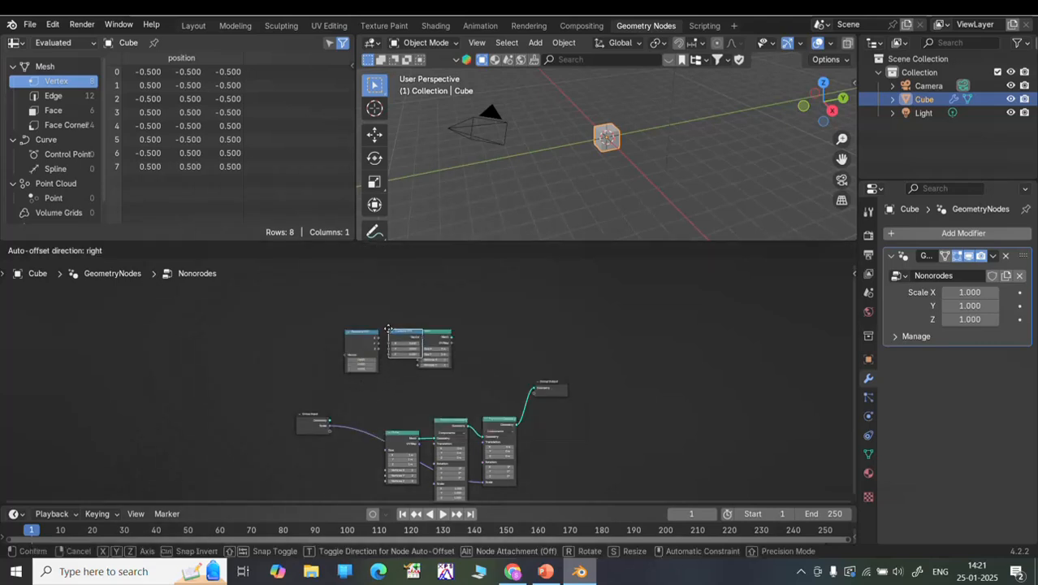
click(383, 299)
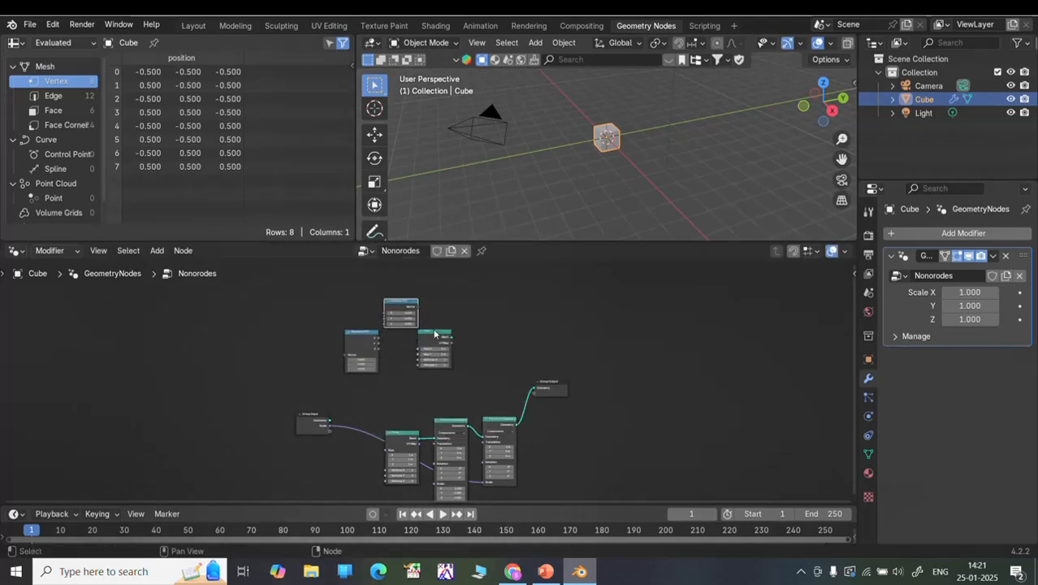
drag(431, 341, 492, 312)
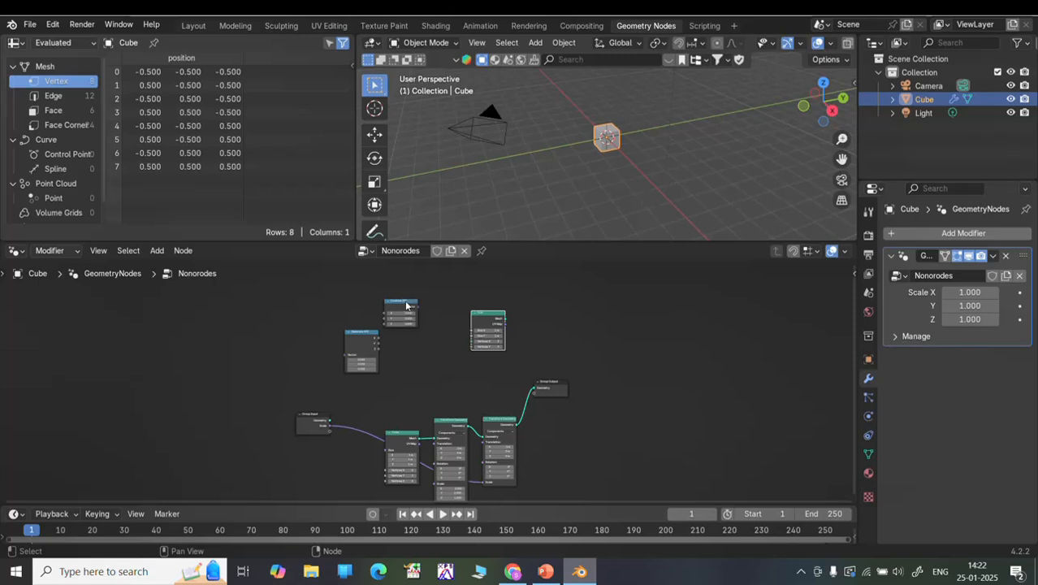
drag(406, 305, 433, 322)
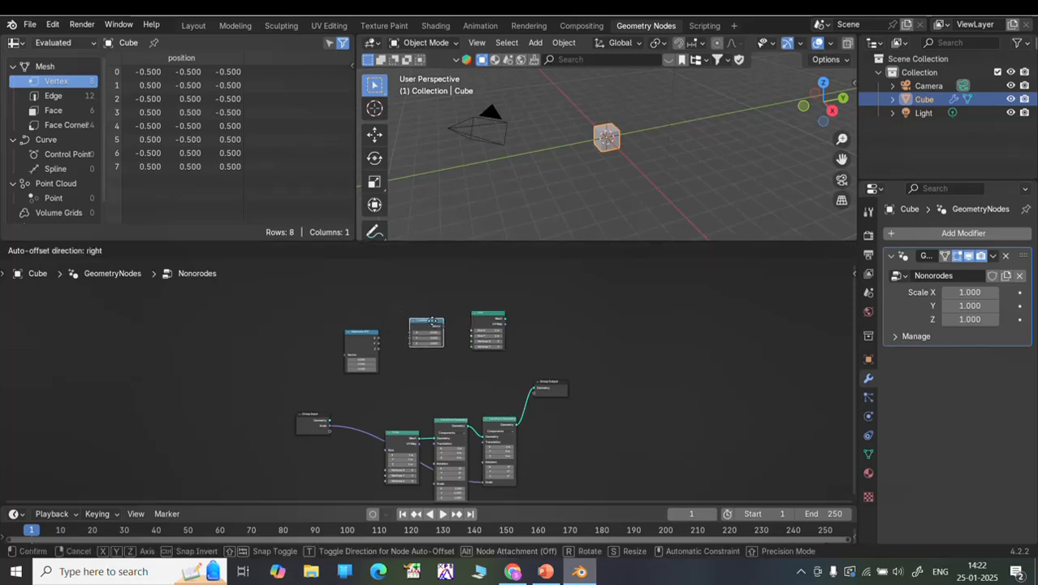
click(483, 316)
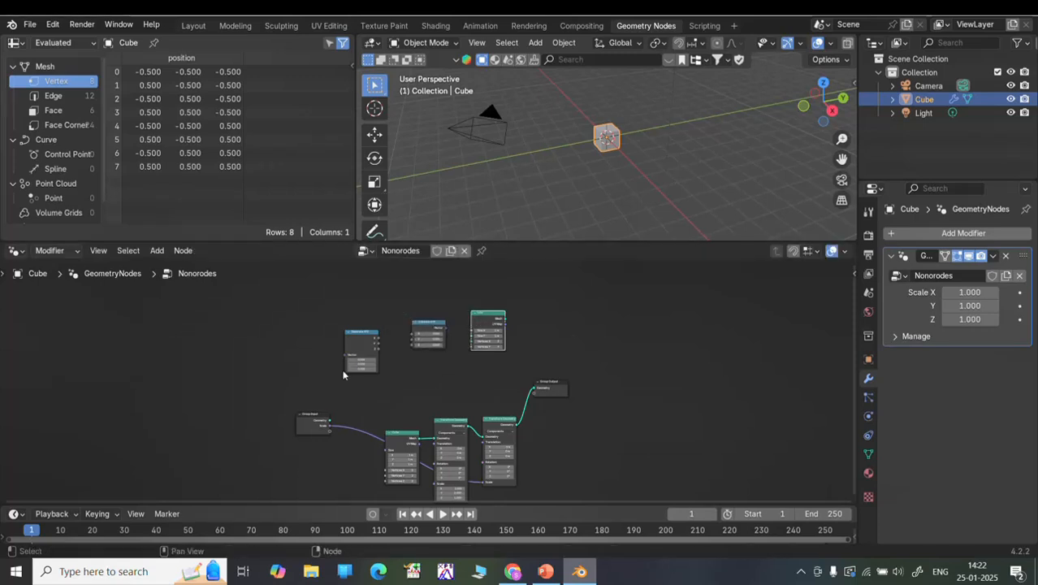
Switch to PowerPoint to examine the reference node setup on slide 3, and return to Blender.
click(545, 571)
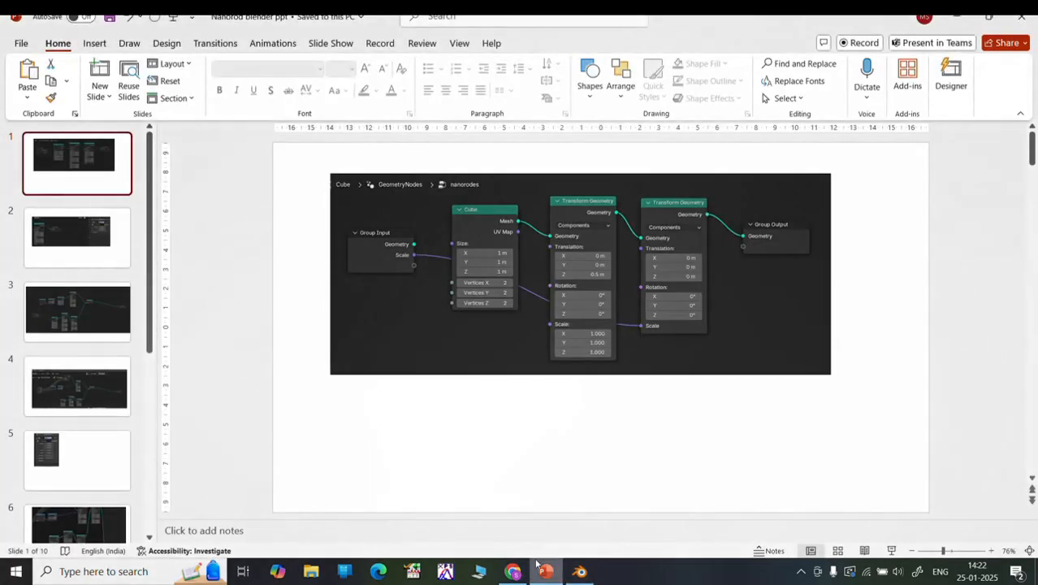
click(84, 305)
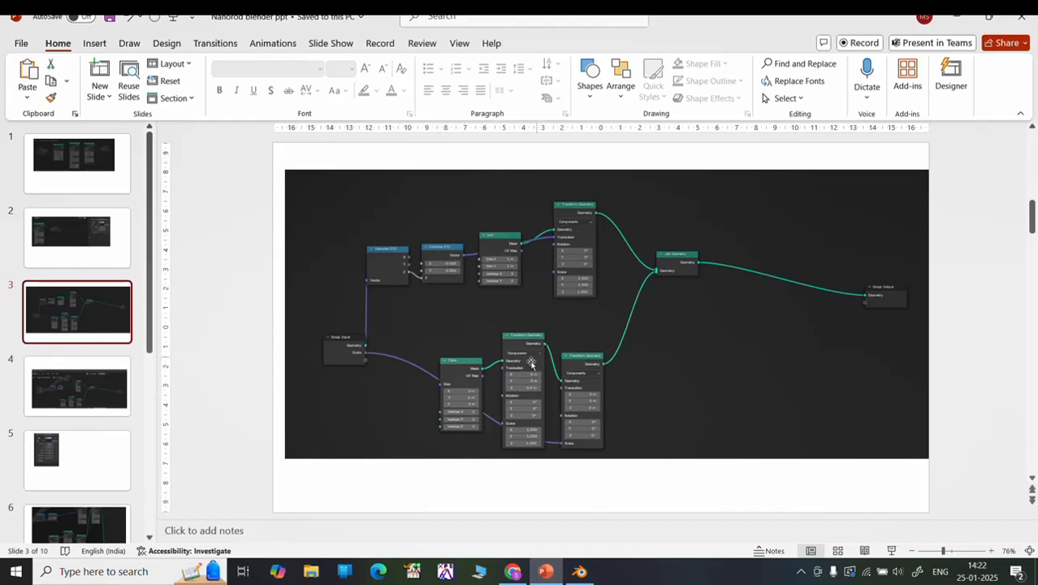
click(579, 572)
Duplicate the first Transform Geometry node, place the copy after the Grid node, and move the Group Output farther from the chain.
click(448, 426)
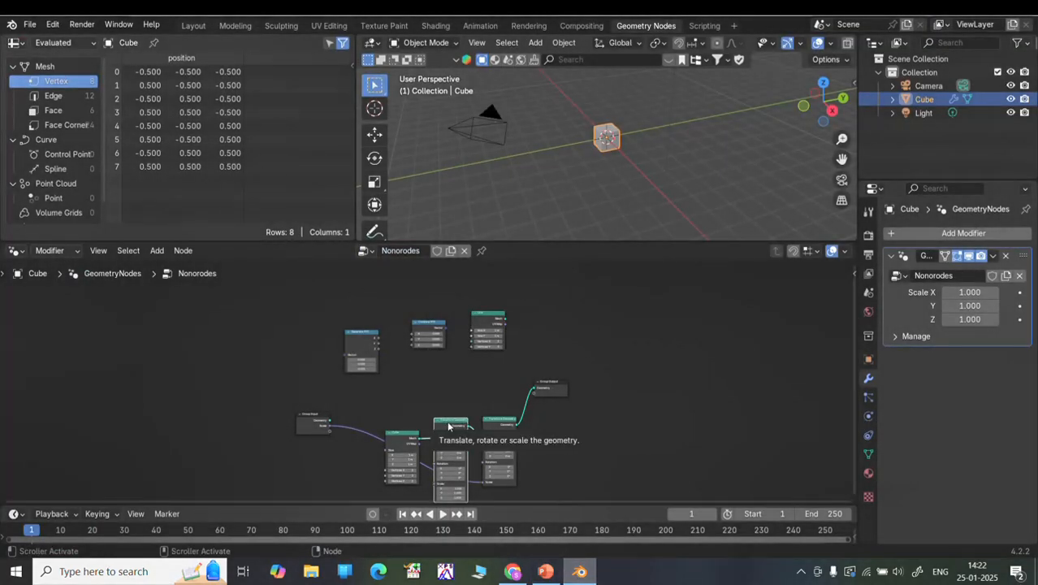
key(g)
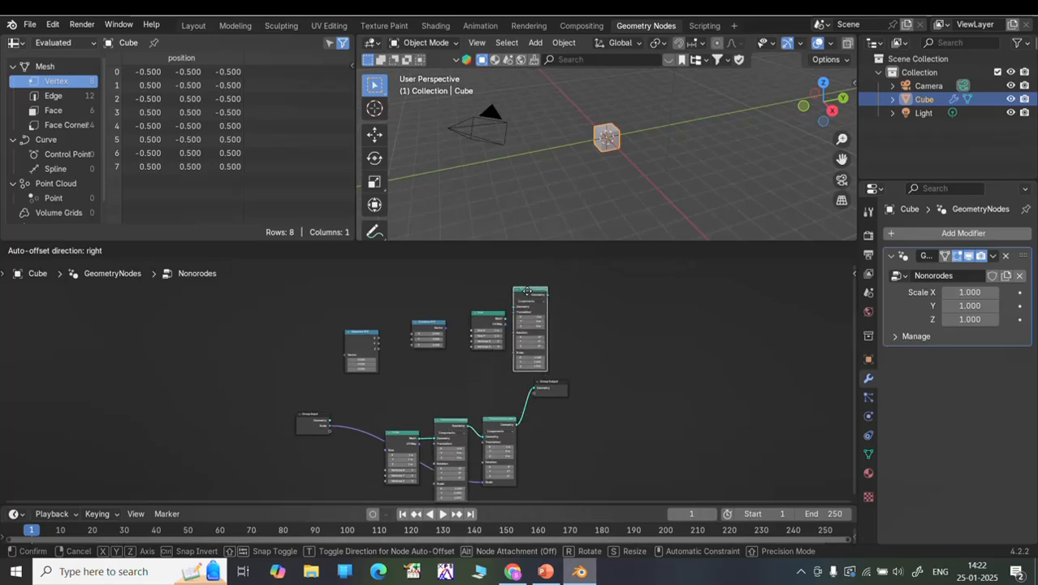
click(556, 254)
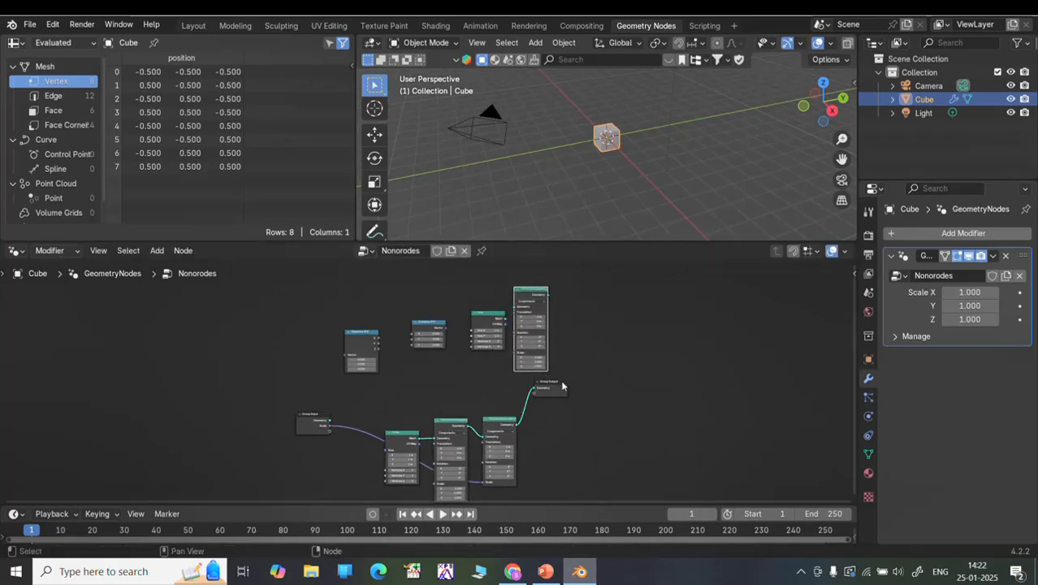
drag(562, 386, 657, 416)
drag(532, 296, 542, 294)
Switch to PowerPoint to recheck the reference node links, and return to Blender.
click(546, 571)
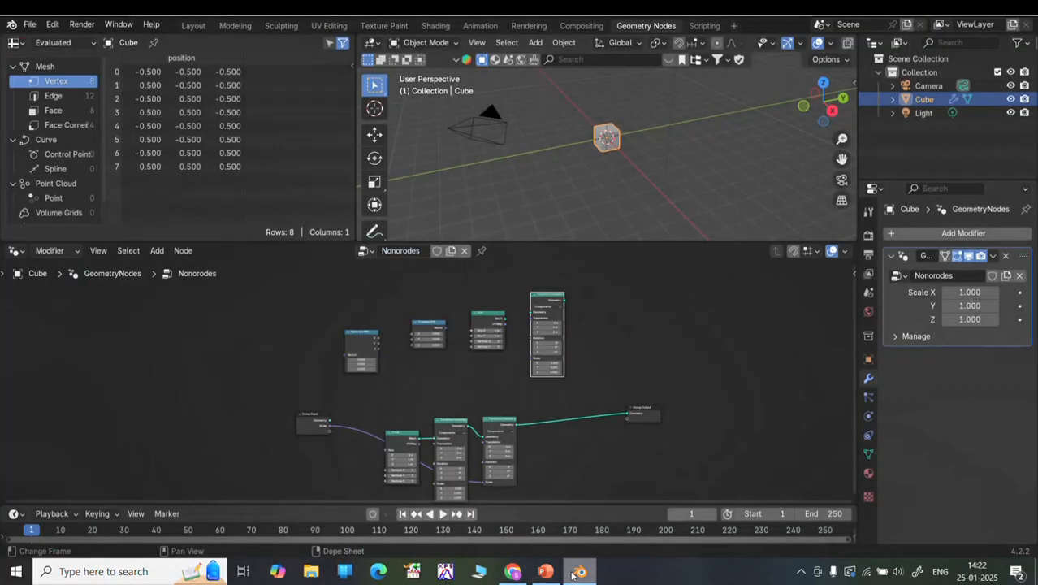
click(580, 570)
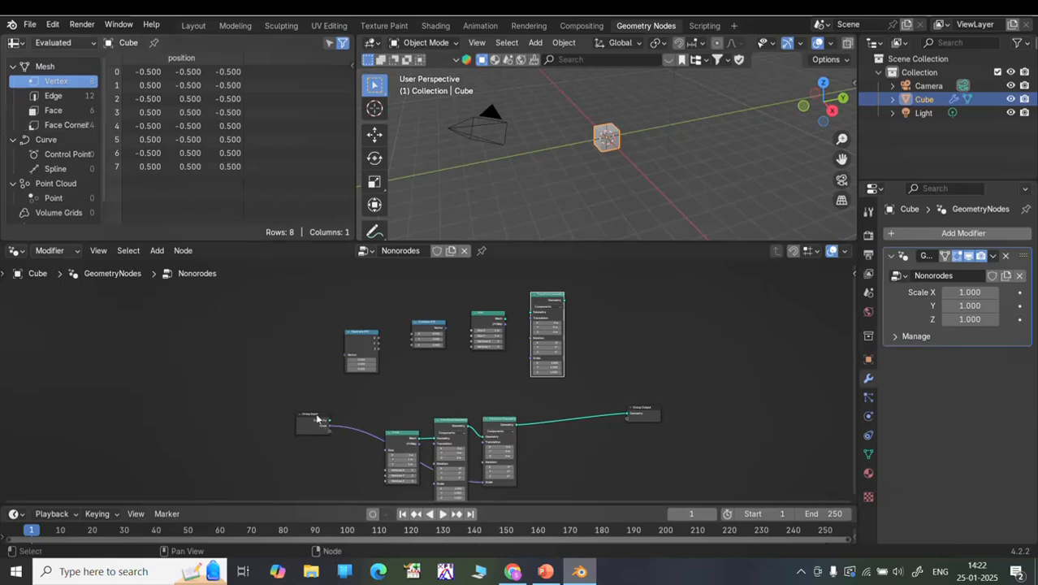
Raise the Group Input node, linking its Scale to the Separate XYZ Vector and the Separate XYZ Z to the Combine XYZ Z.
middle_drag(301, 422, 299, 422)
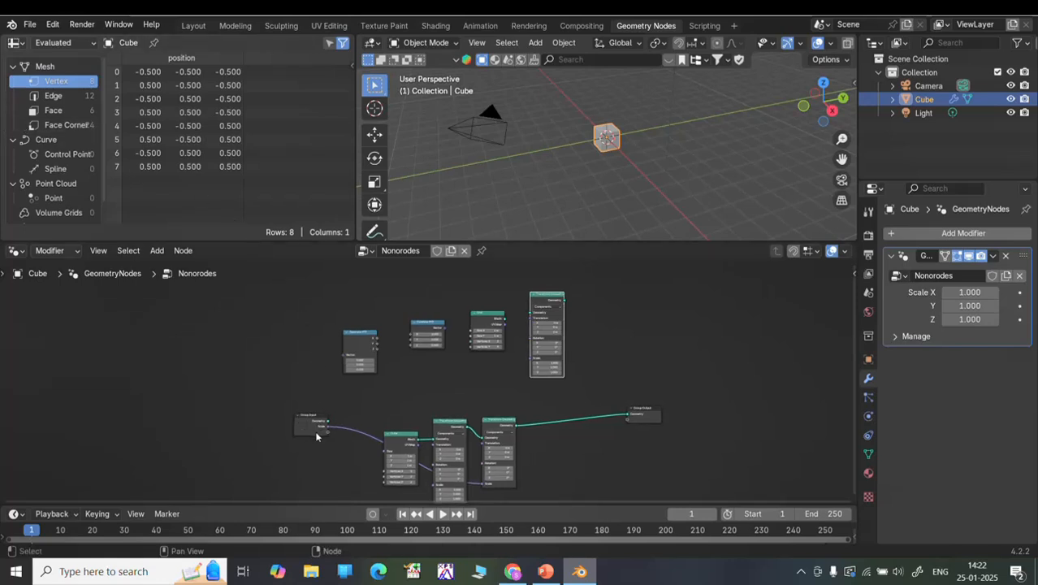
scroll(316, 436, up, 2)
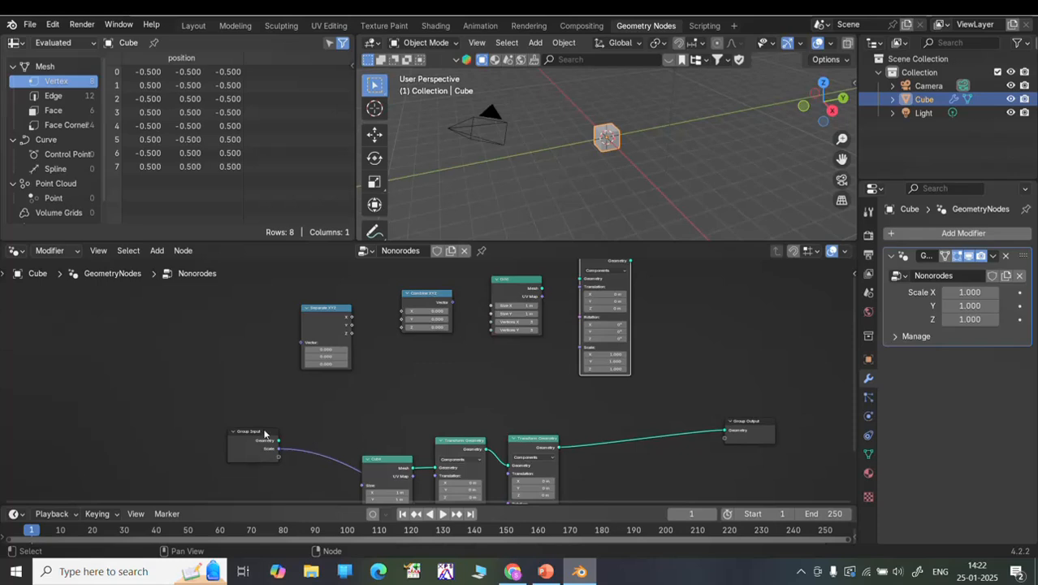
drag(264, 434, 402, 327)
click(351, 331)
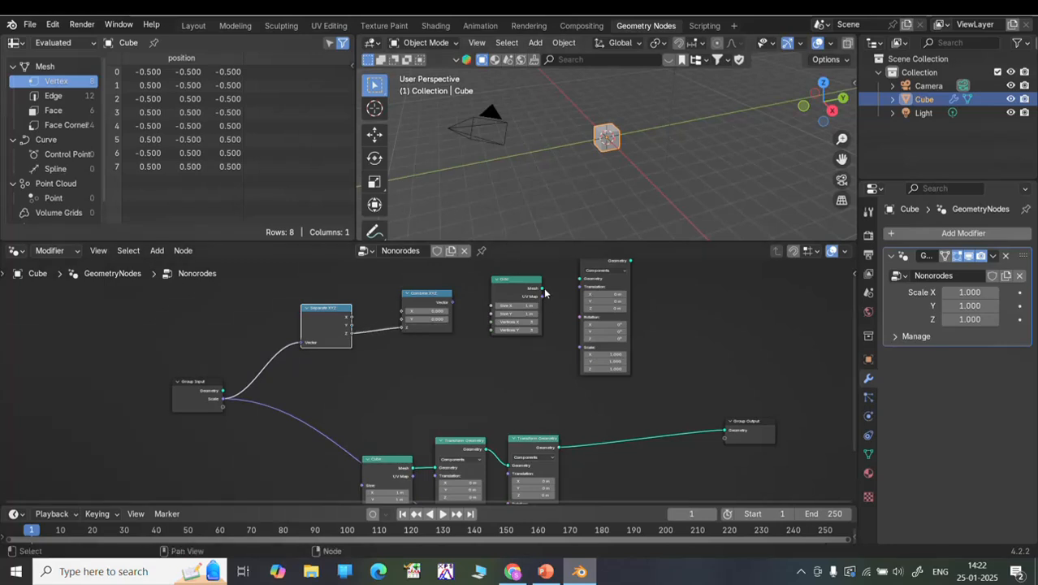
Link the Grid's Mesh to the duplicated Transform Geometry's Geometry input, and the Combine XYZ Vector to its Translation.
drag(542, 289, 580, 327)
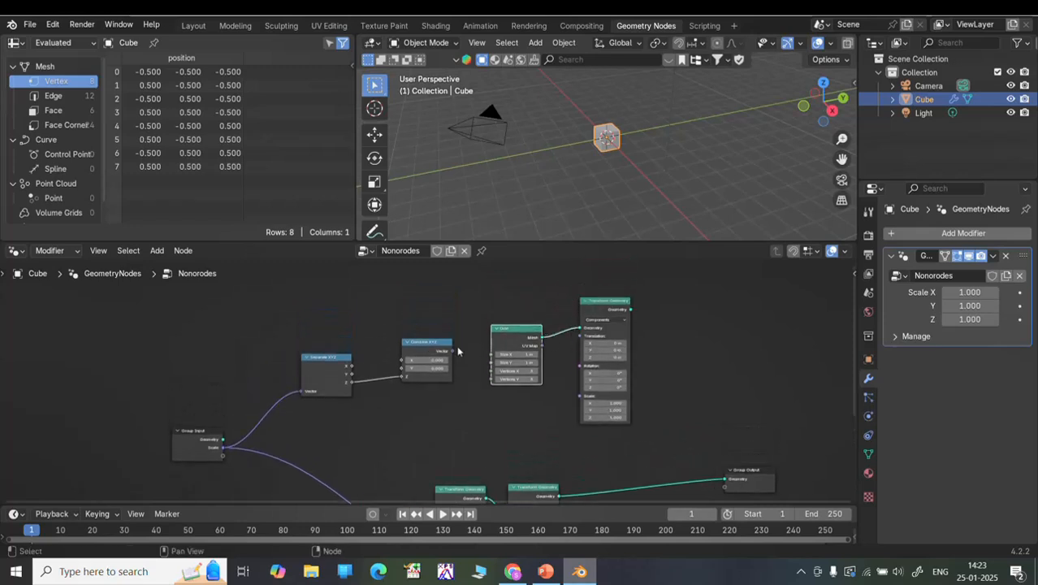
drag(452, 350, 579, 336)
scroll(547, 370, up, 2)
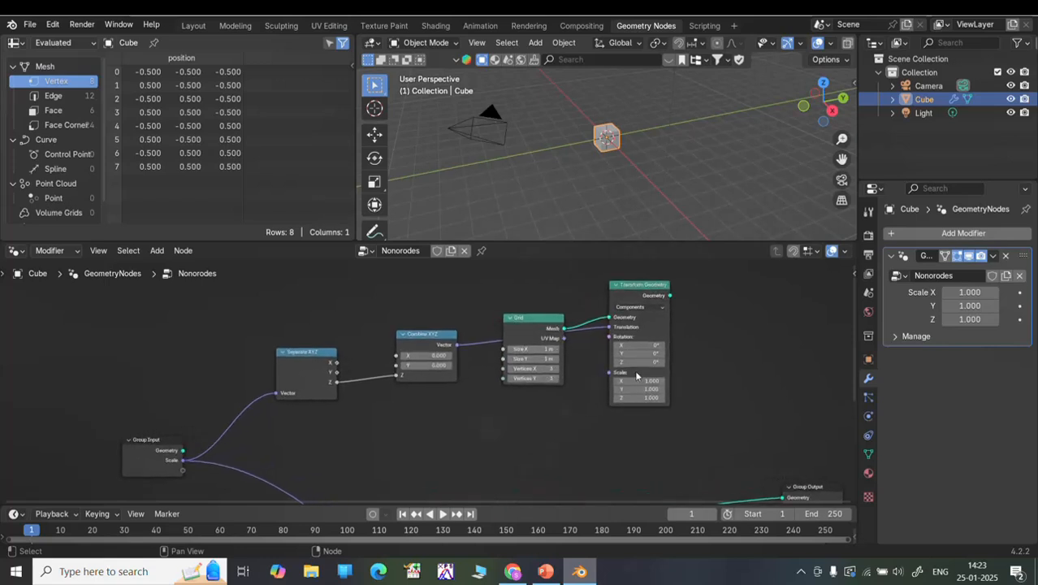
scroll(624, 373, down, 2)
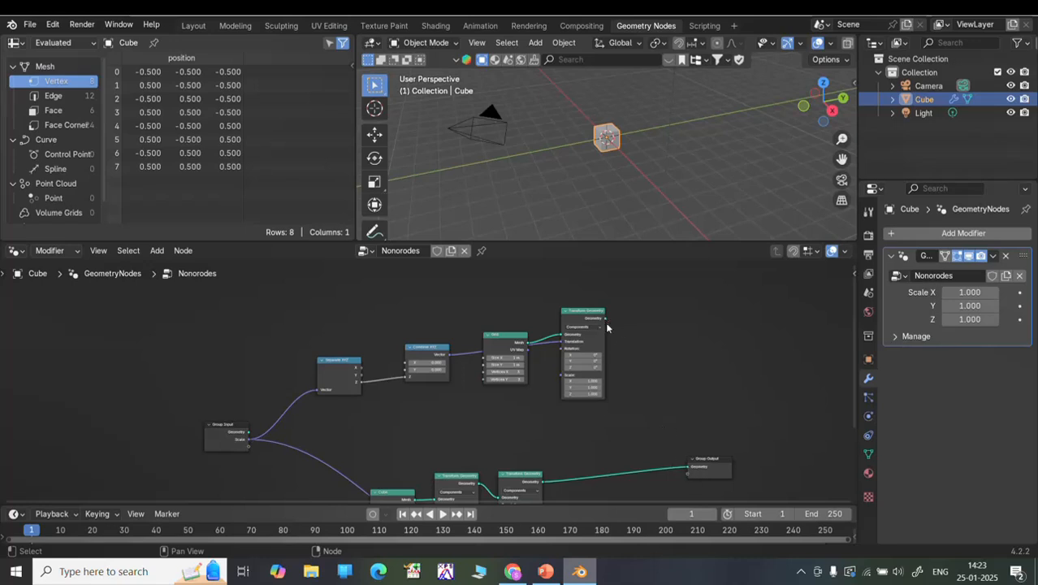
drag(606, 319, 541, 460)
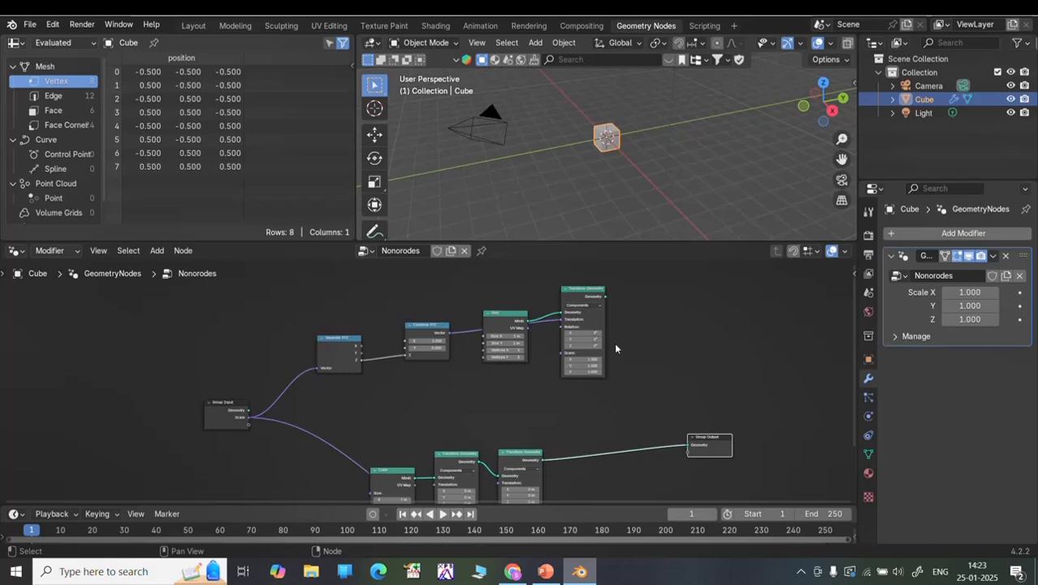
key(shift)
key(shift+a)
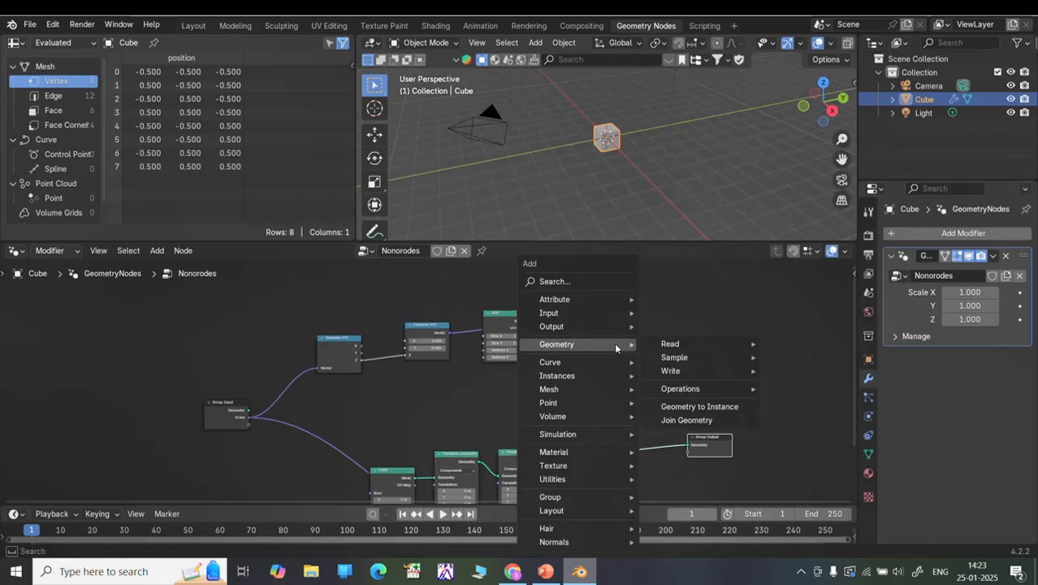
click(595, 281)
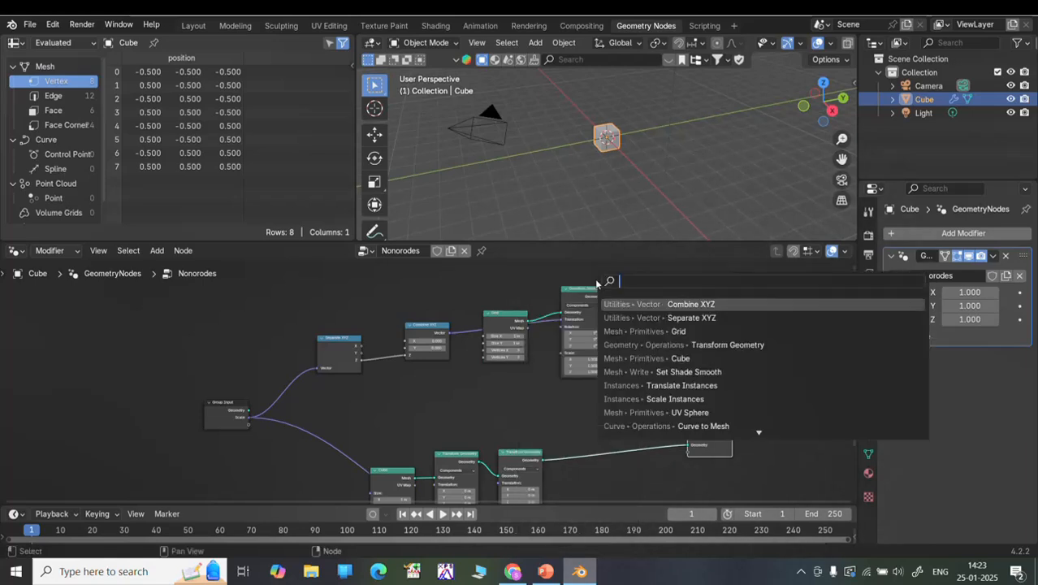
key(Down)
key(Down)
key(Down)
key(Down)
key(Down)
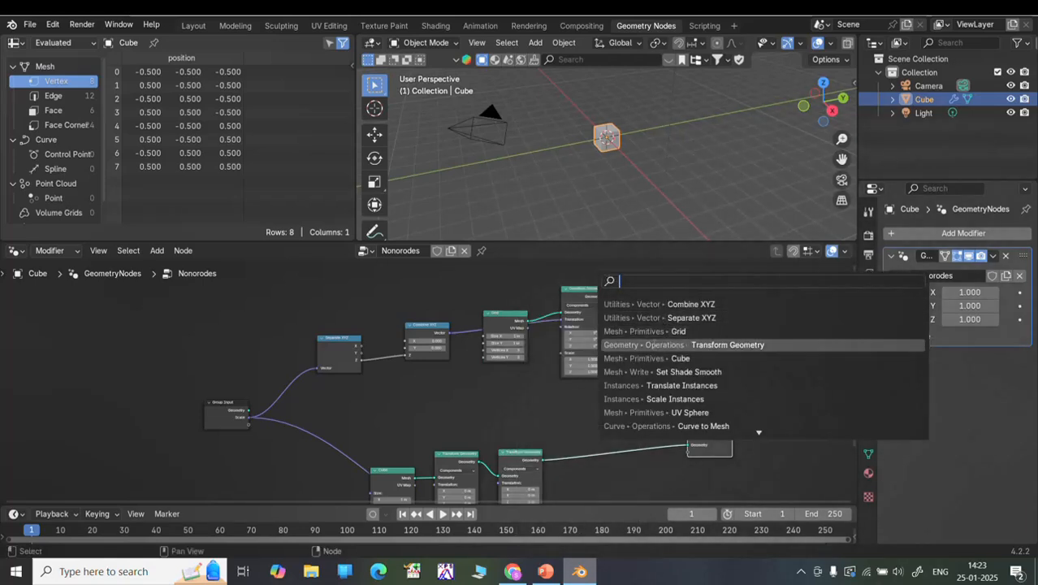
key(Escape)
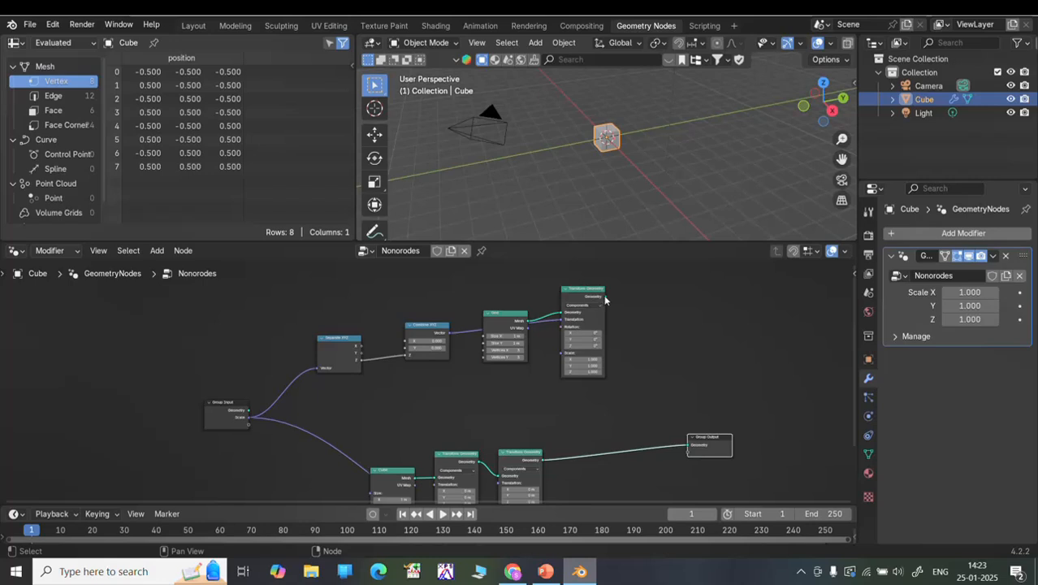
Add a Join Geometry node fed by the Grid branch's Transform Geometry, move Group Output aside, and link the Cube chain's last Transform Geometry into it.
drag(604, 299, 658, 344)
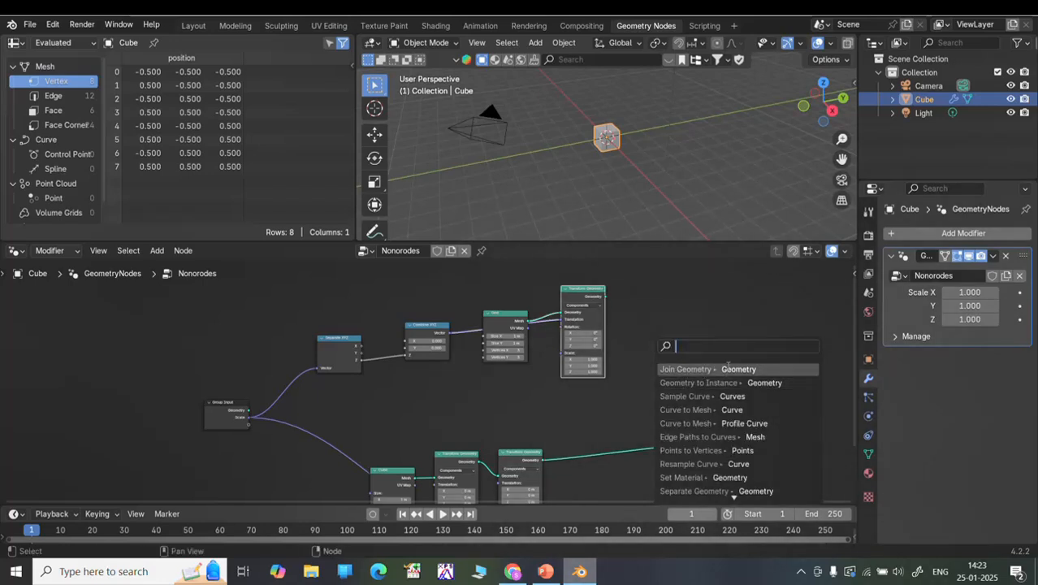
click(686, 368)
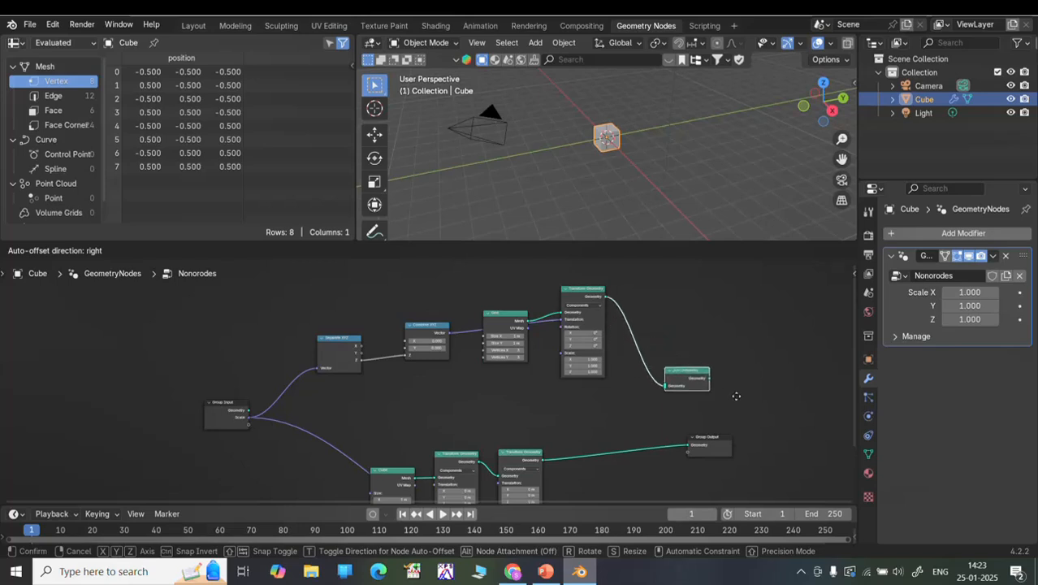
click(726, 381)
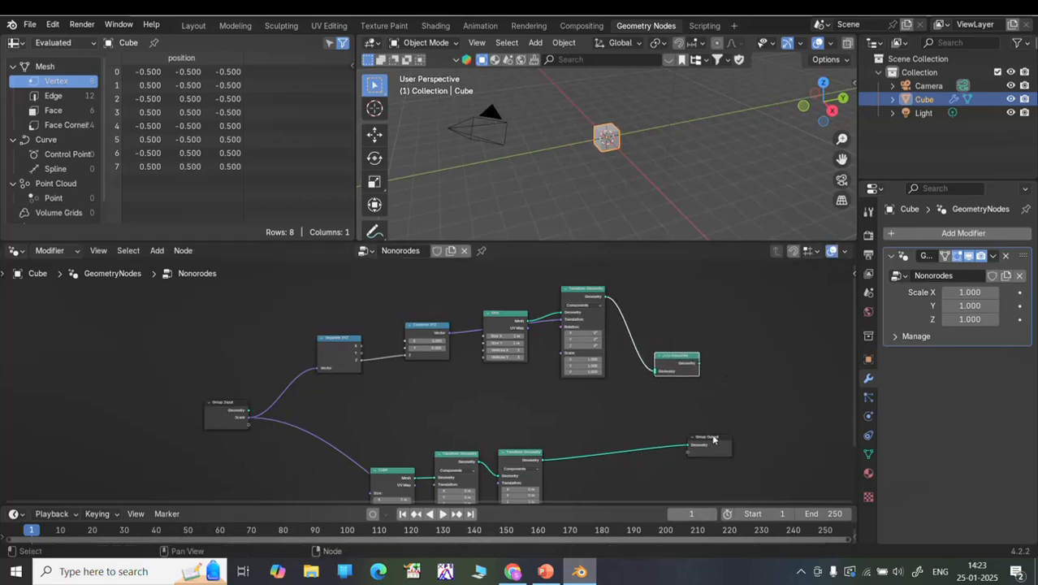
drag(713, 439, 780, 407)
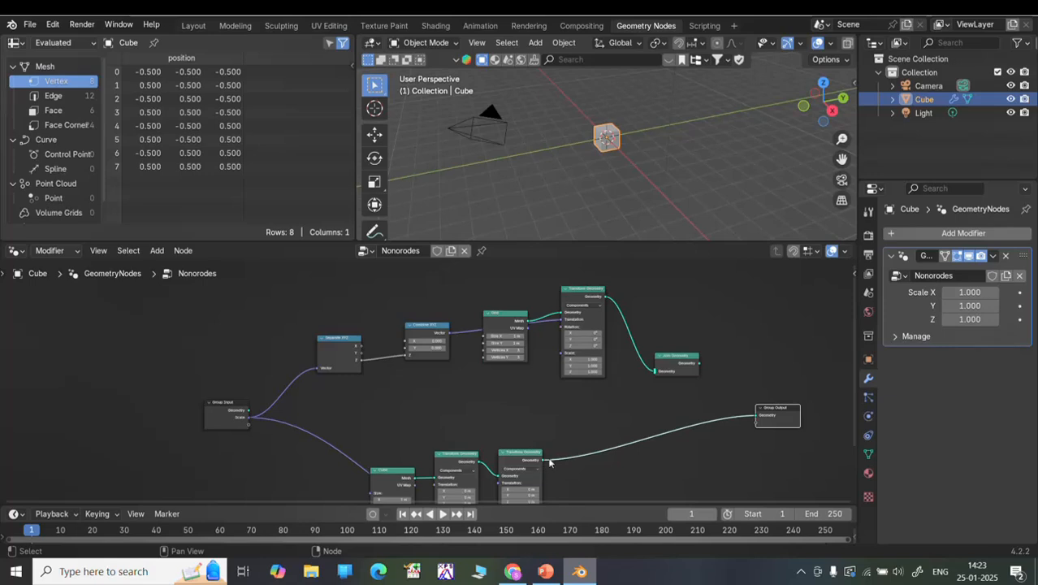
drag(543, 460, 656, 370)
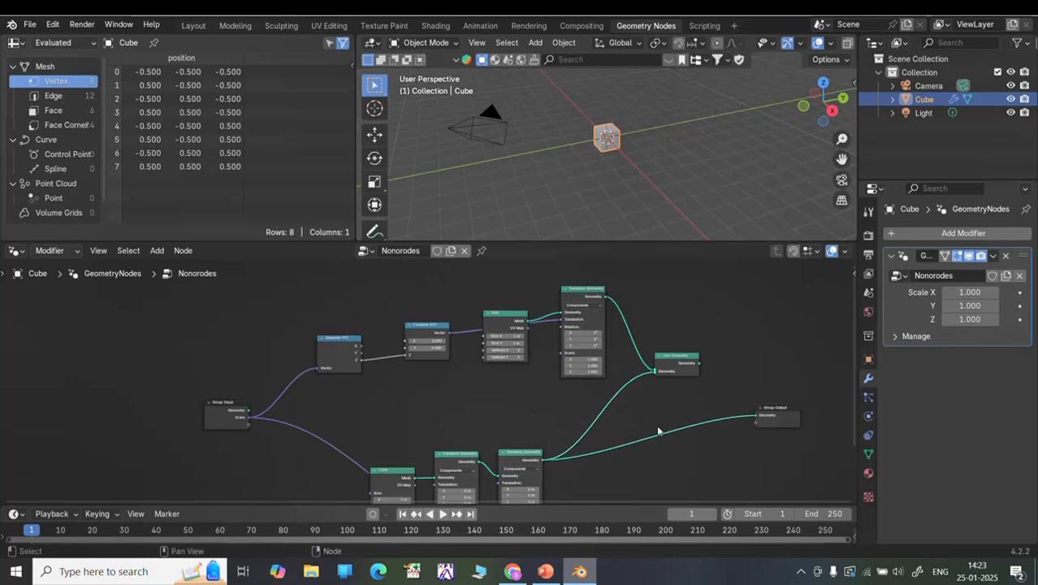
Replace the Cube chain's direct link to Group Output with Join Geometry's Geometry output, and align Group Output beside Join Geometry.
drag(756, 419, 580, 457)
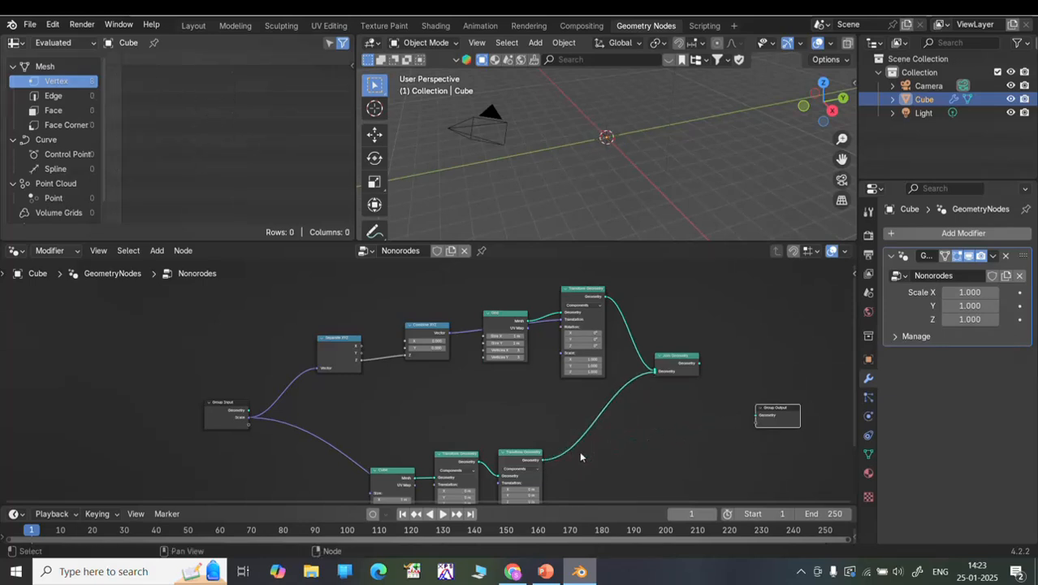
drag(755, 417, 699, 363)
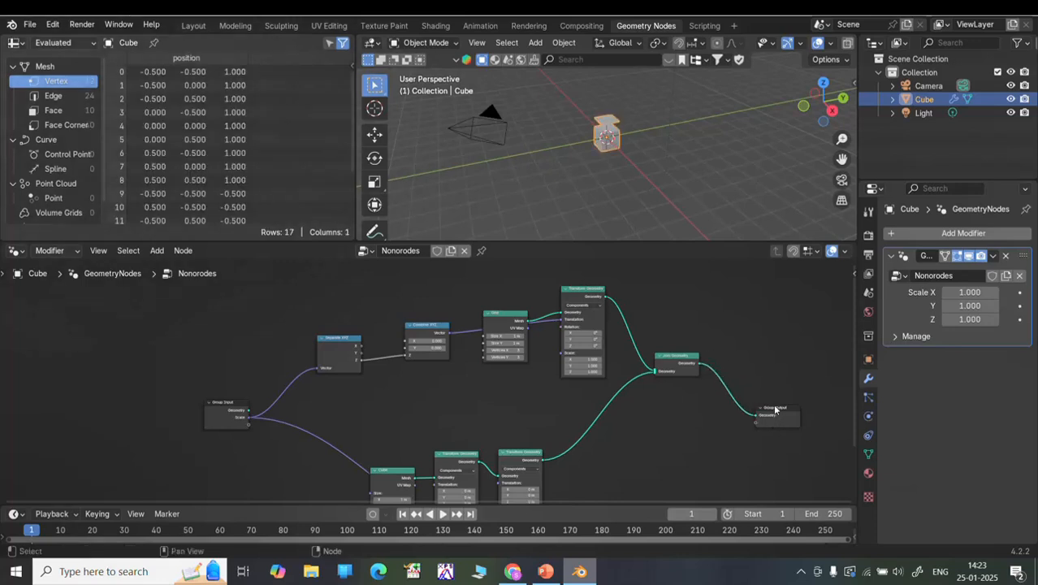
drag(772, 407, 777, 367)
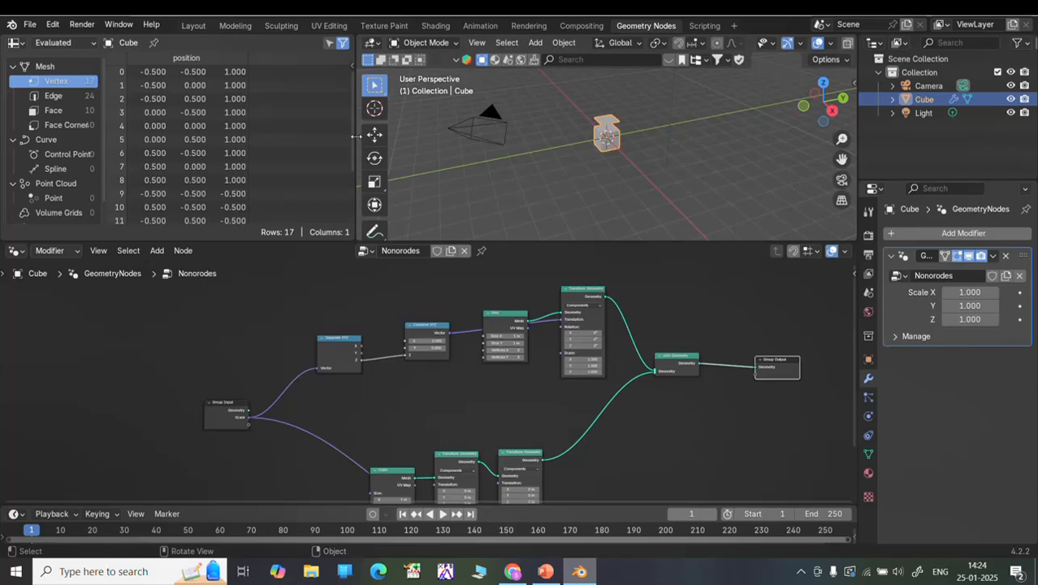
Widen the 3D viewport by narrowing the spreadsheet area, and display the scene in wireframe shading.
drag(355, 136, 160, 136)
scroll(661, 119, up, 4)
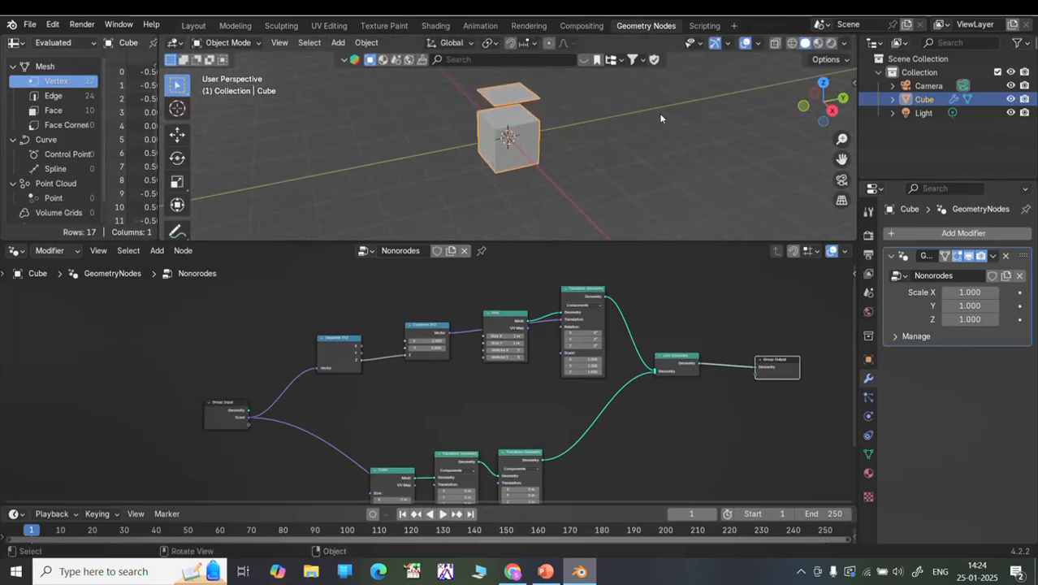
scroll(568, 130, down, 2)
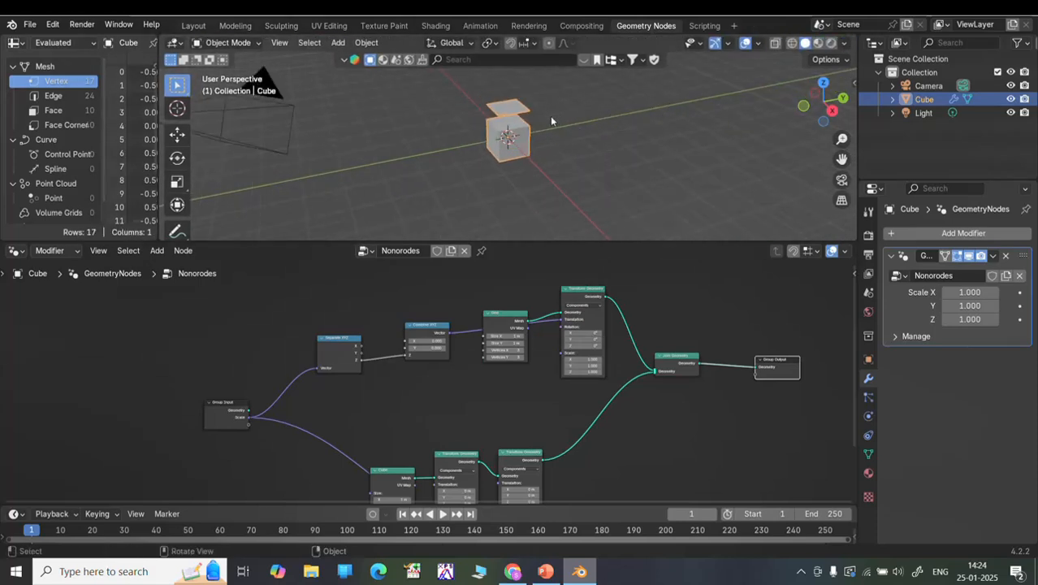
click(793, 43)
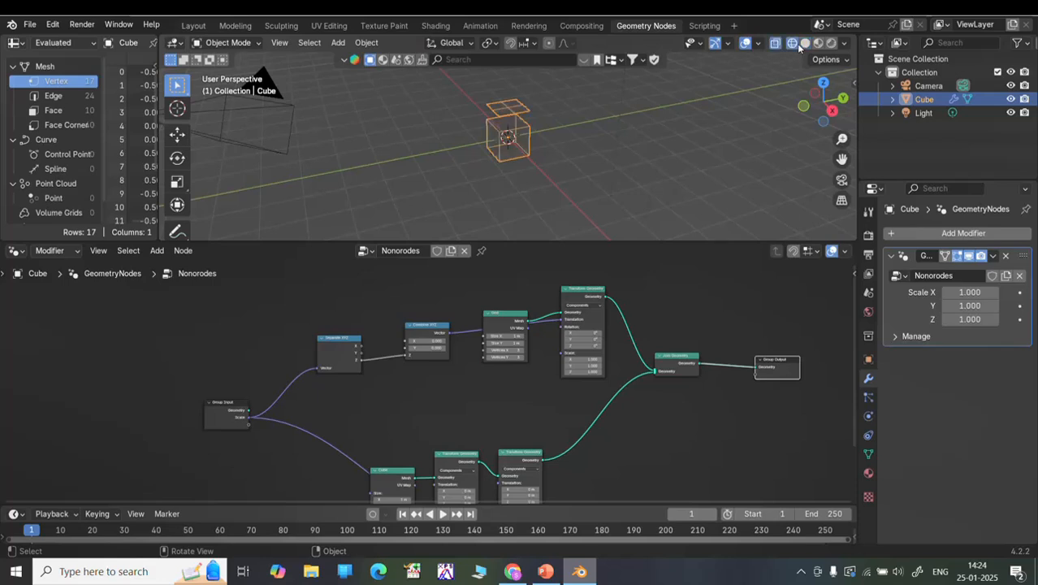
click(959, 318)
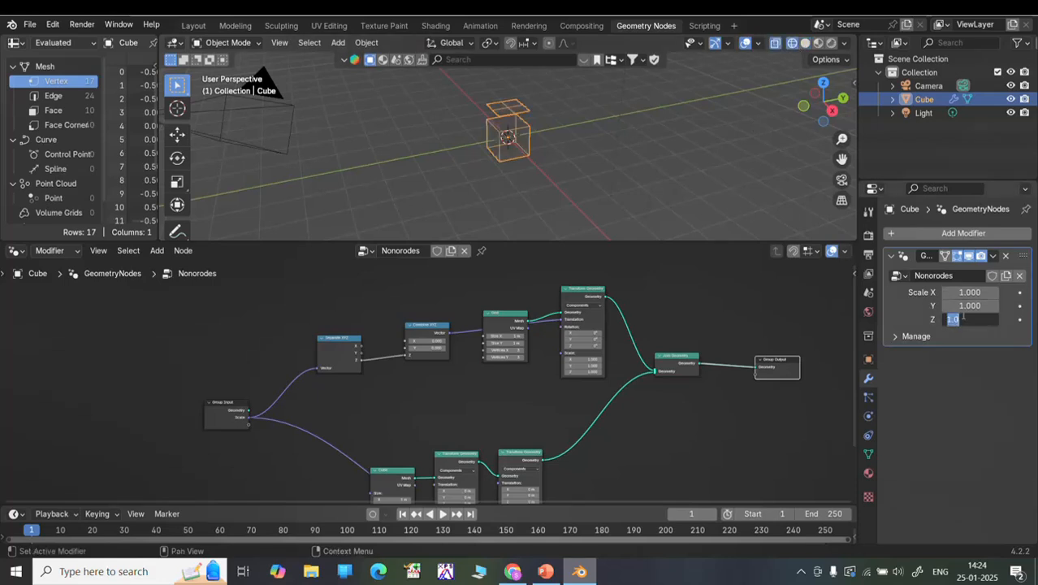
click(724, 316)
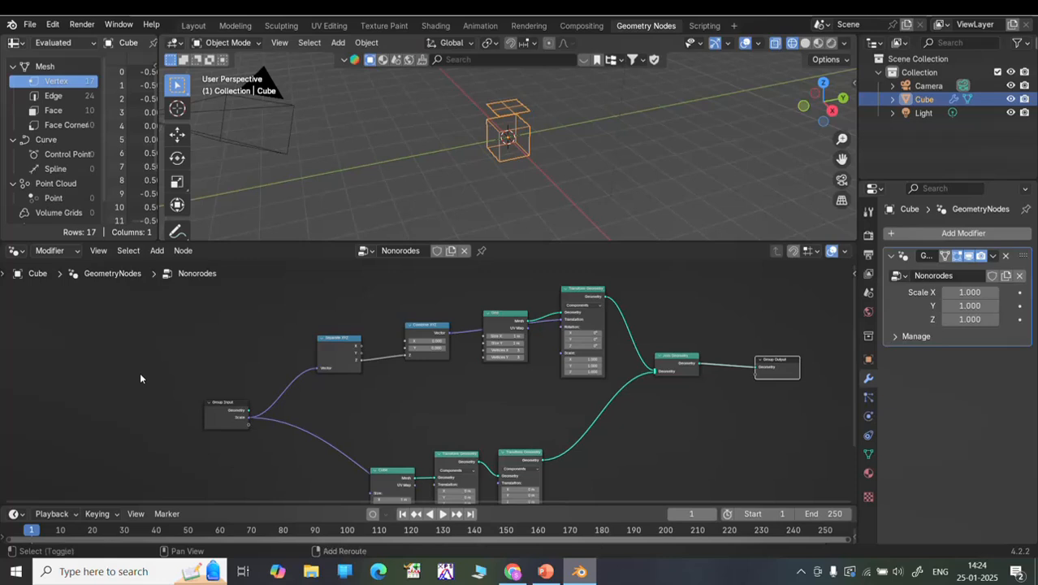
key(shift+a)
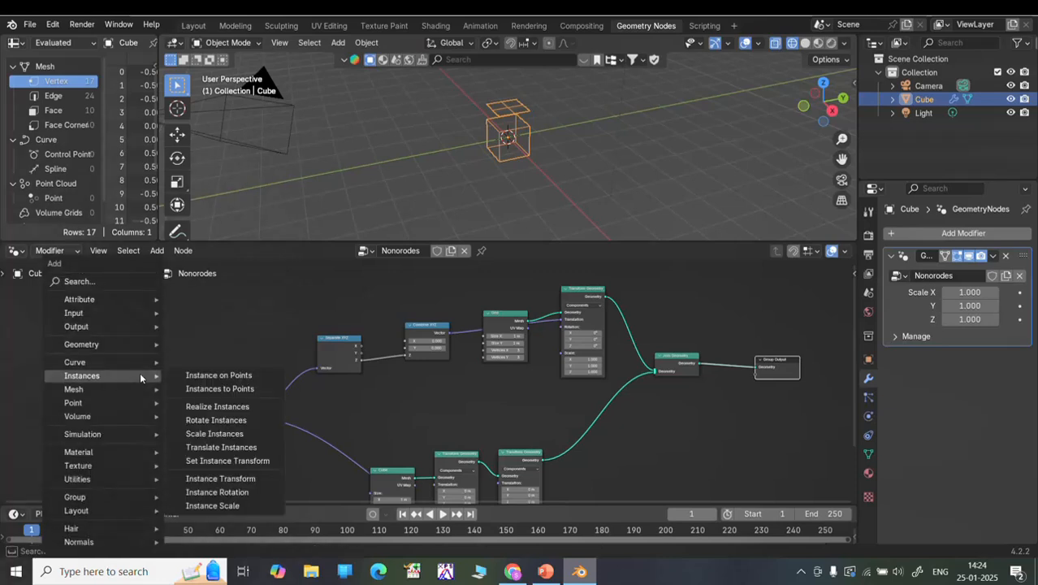
click(111, 281)
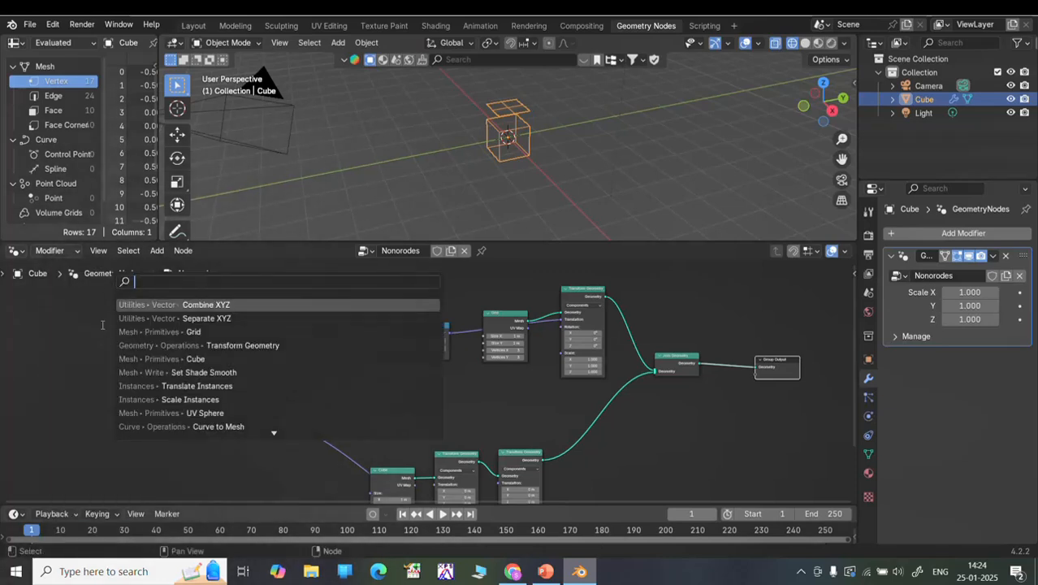
click(76, 379)
Insert an Instance on Points node between the Grid branch's Transform Geometry and Join Geometry, and space the neighbouring nodes apart.
key(shift+a)
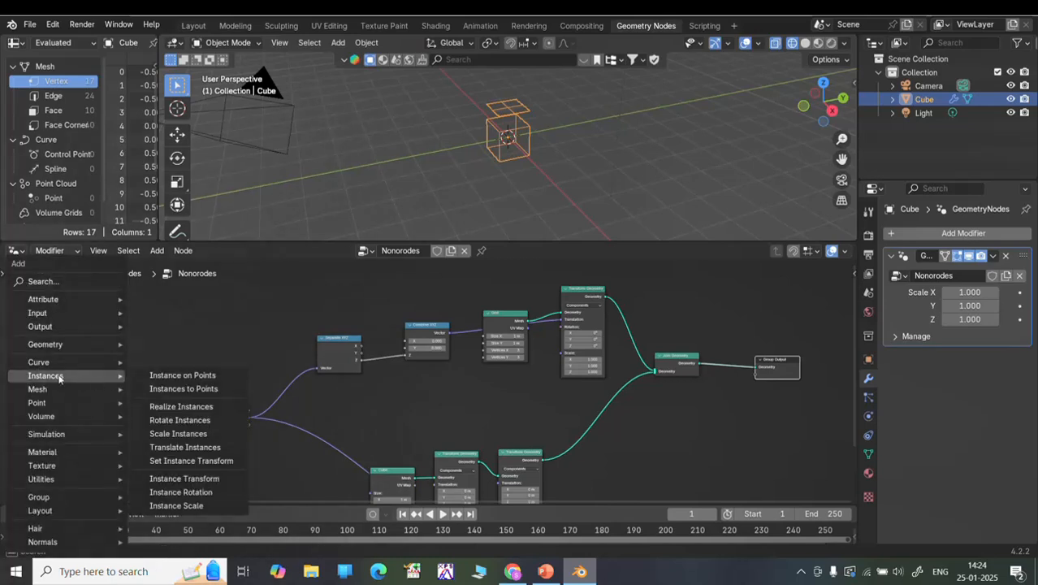
click(179, 377)
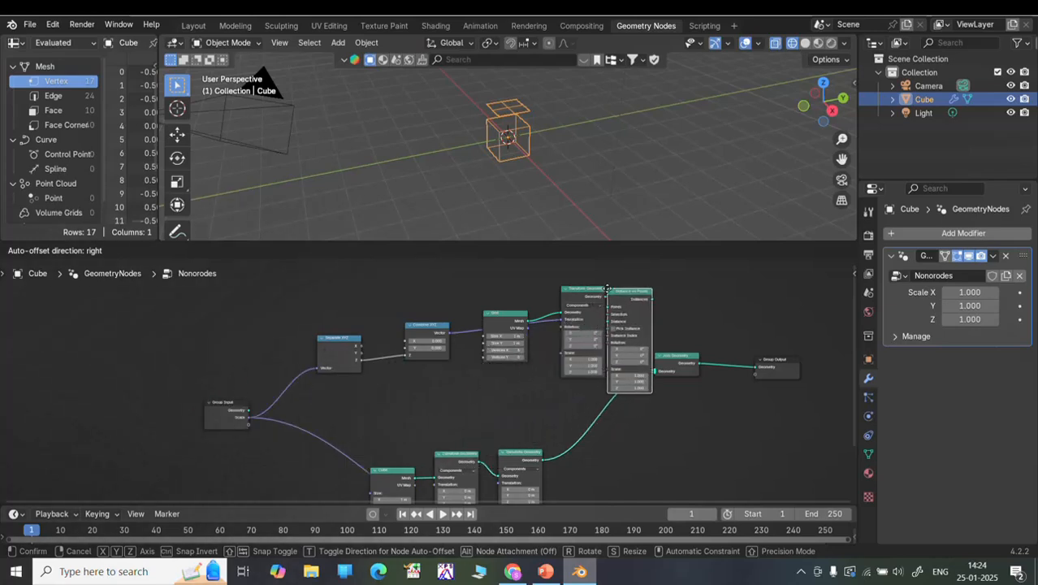
click(617, 300)
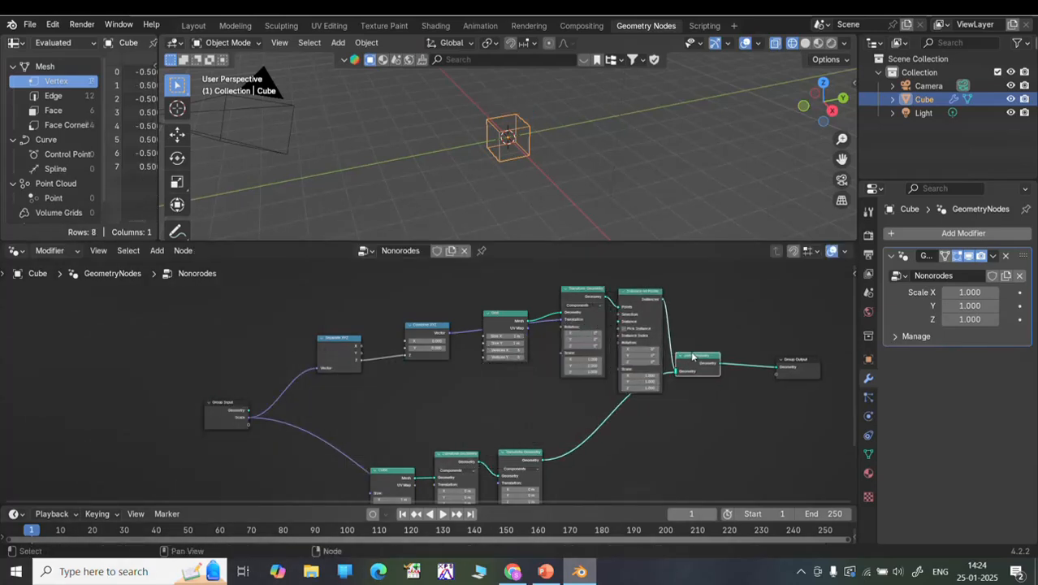
drag(709, 358, 800, 395)
click(647, 294)
drag(647, 294, 674, 295)
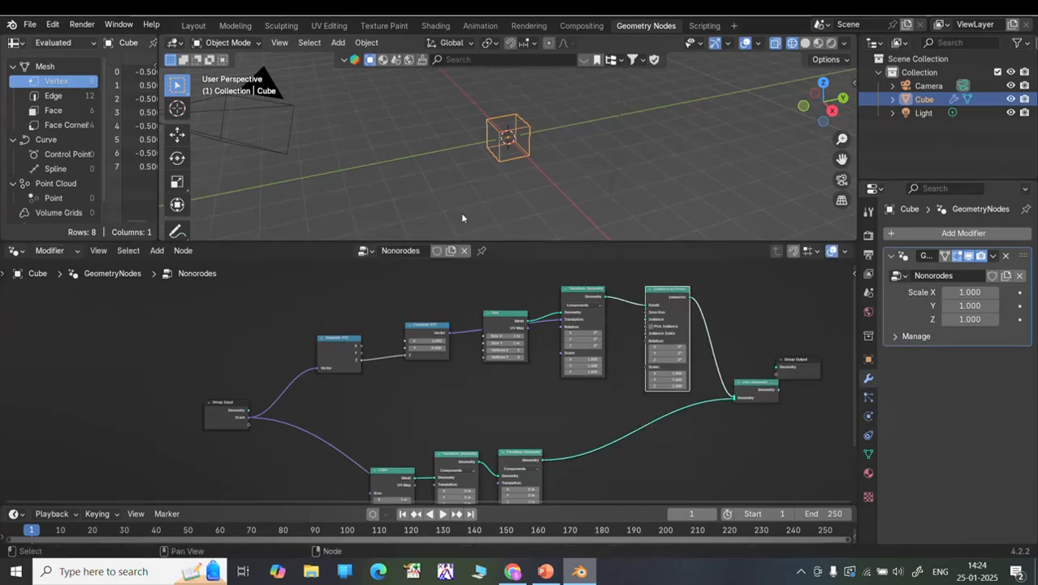
Switch to PowerPoint to examine the node links on reference slides 4 and 6, and return to Blender.
click(546, 571)
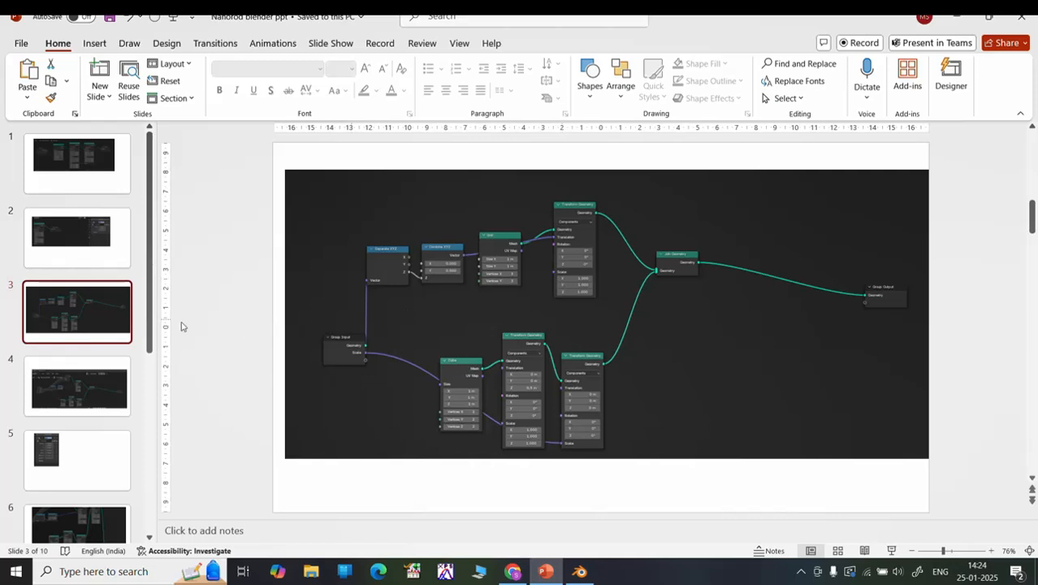
click(71, 390)
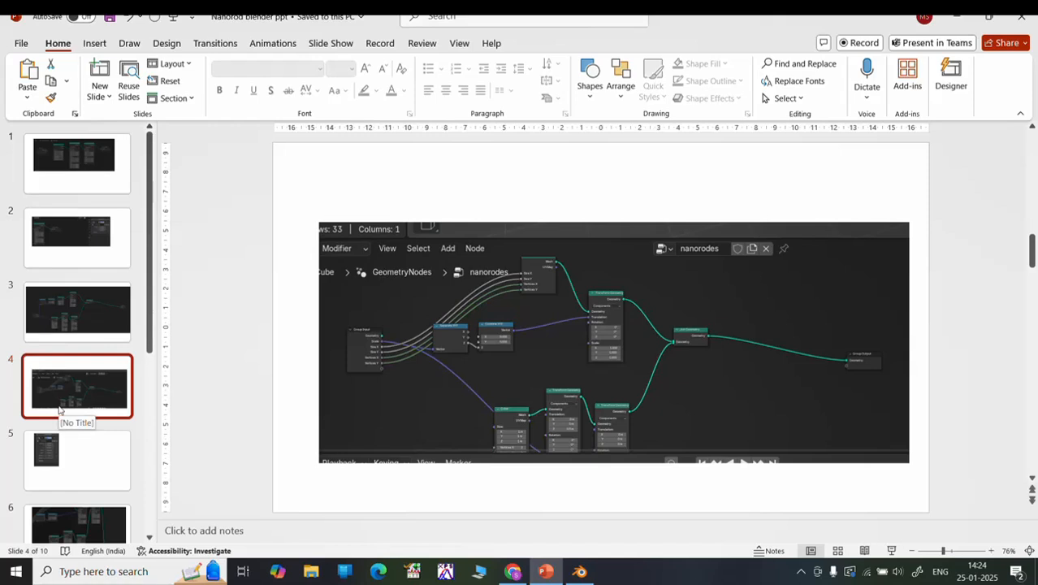
scroll(71, 402, down, 1)
click(90, 484)
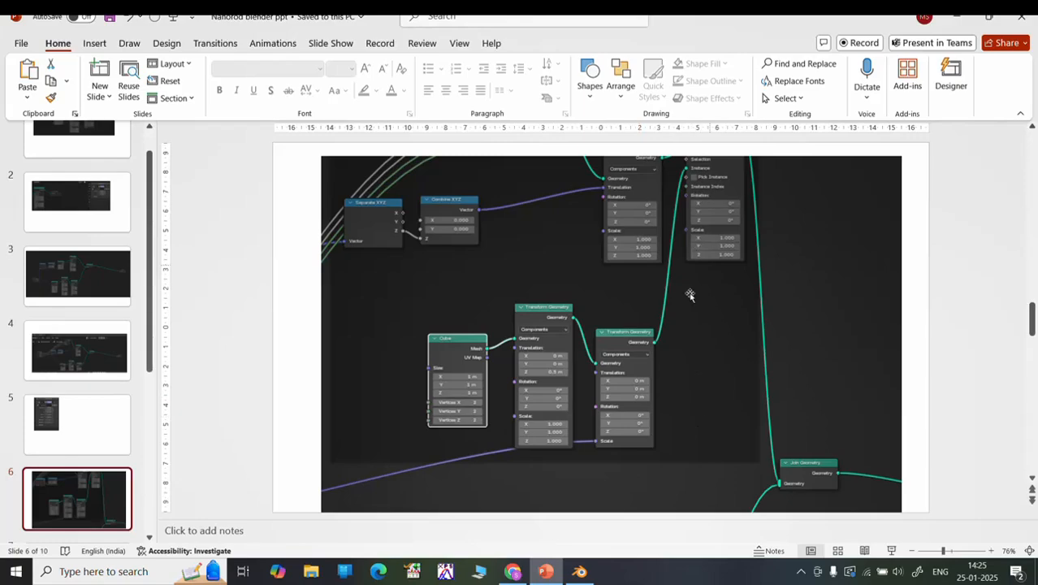
click(548, 573)
click(586, 574)
click(579, 572)
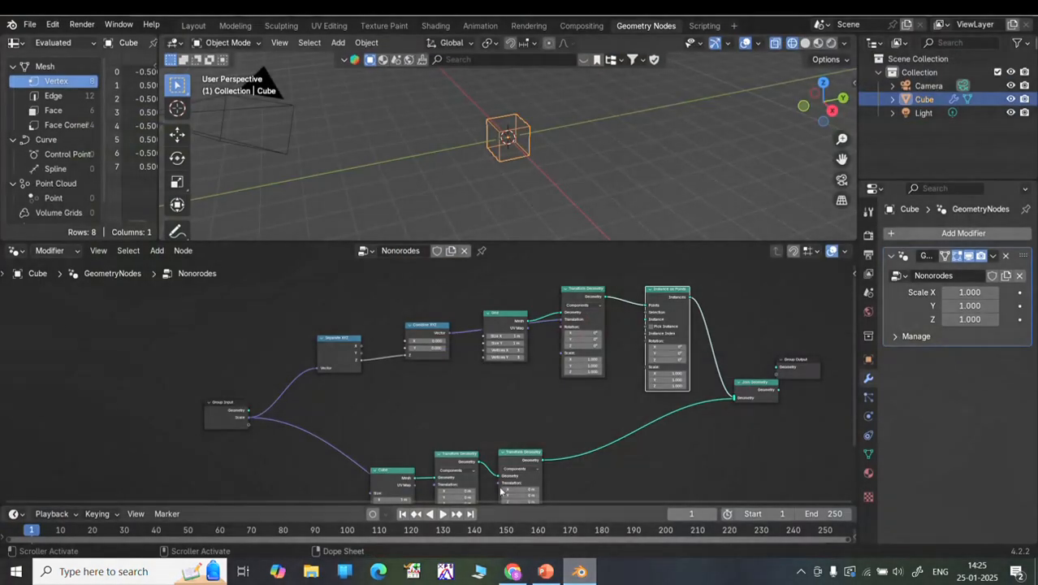
Select the Cube node and its two Transform Geometry nodes and move them lower, away from the Grid branch.
drag(402, 475, 520, 511)
scroll(572, 443, down, 2)
scroll(572, 443, down, 1)
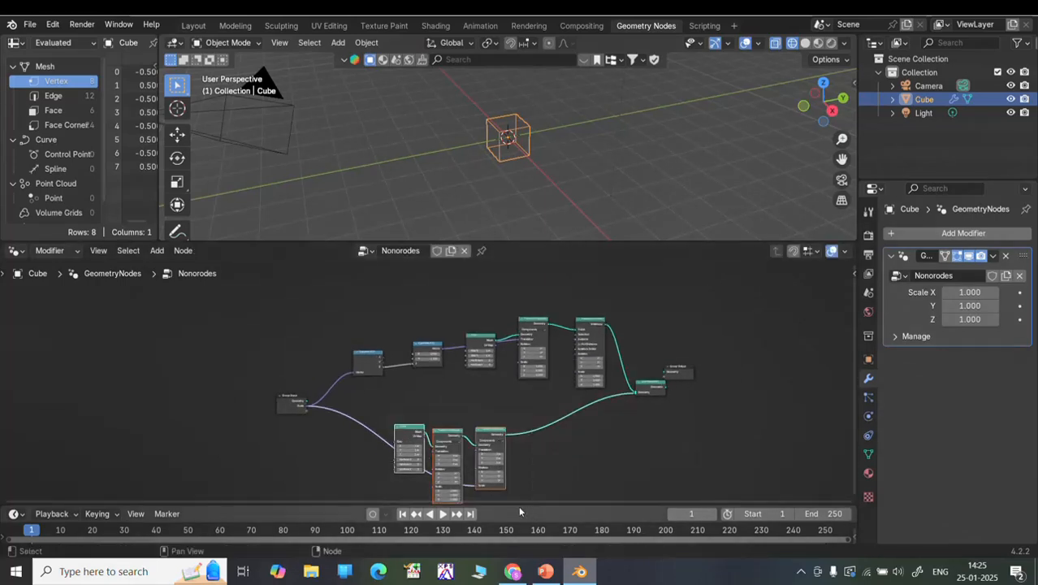
drag(445, 431, 476, 461)
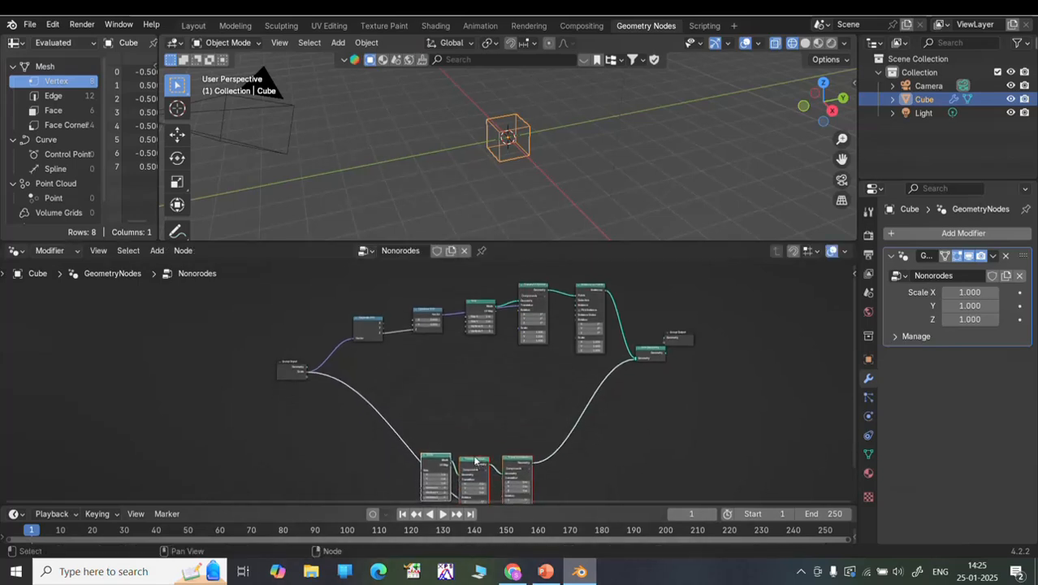
Reselect the Cube chain, shift it slightly lower, and duplicate its three nodes into the space below the Grid branch.
key(alt+a)
drag(413, 434, 540, 507)
drag(476, 465, 482, 471)
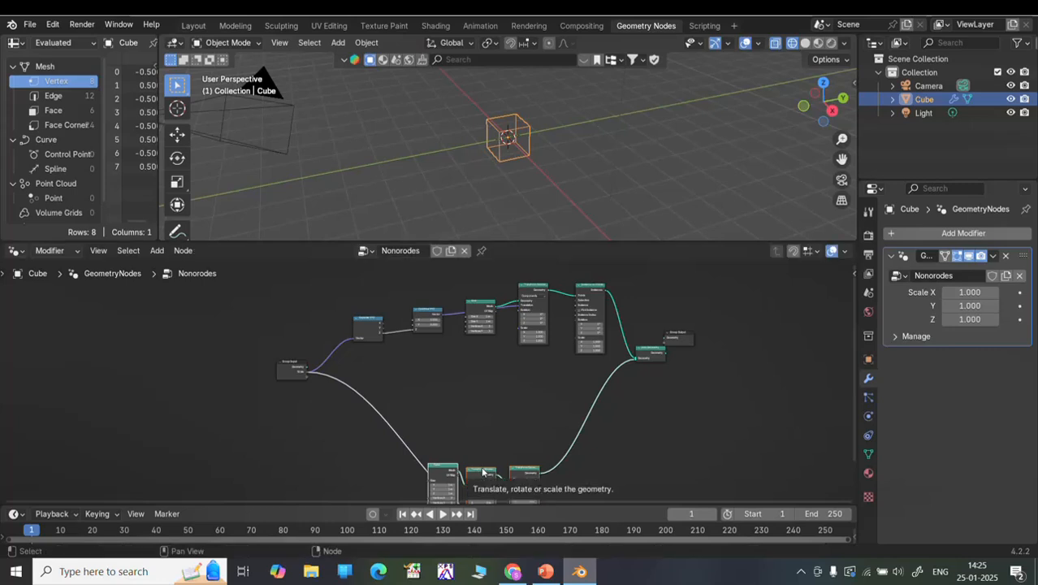
key(g)
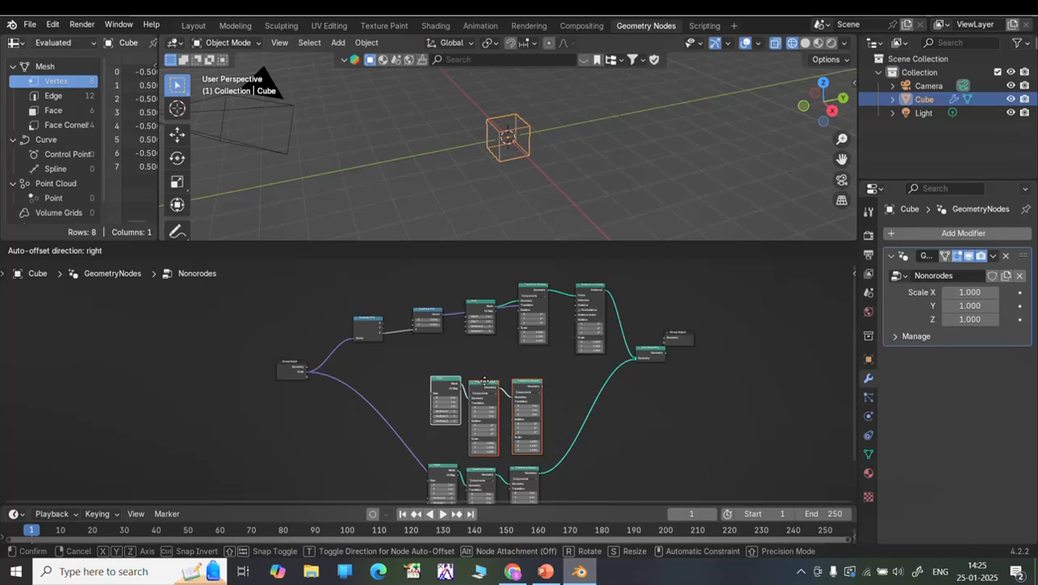
click(484, 381)
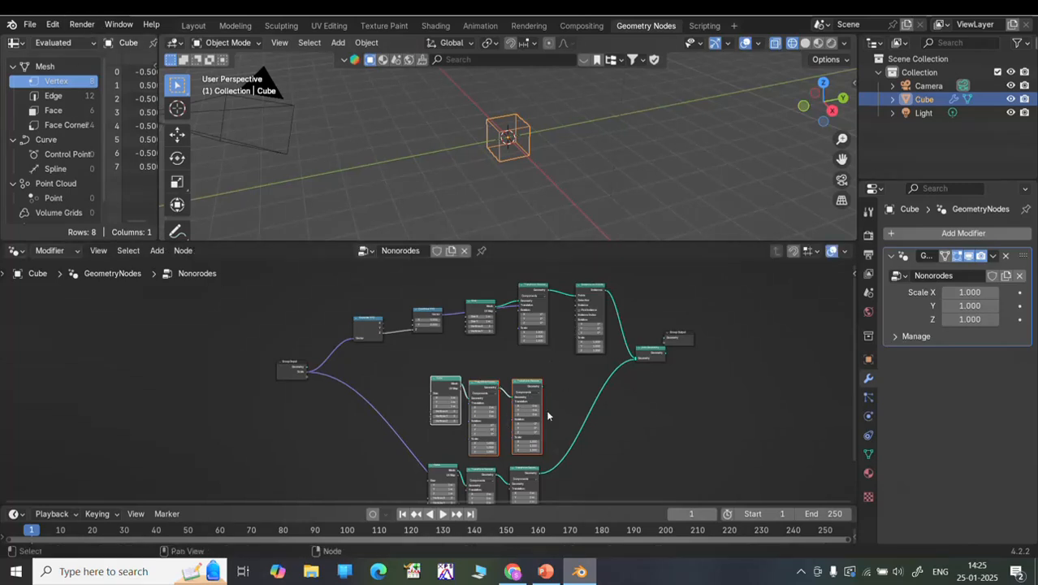
Raise the duplicated Cube chain and link its last Transform Geometry's Geometry output to the Instance input of Instance on Points.
scroll(547, 416, up, 2)
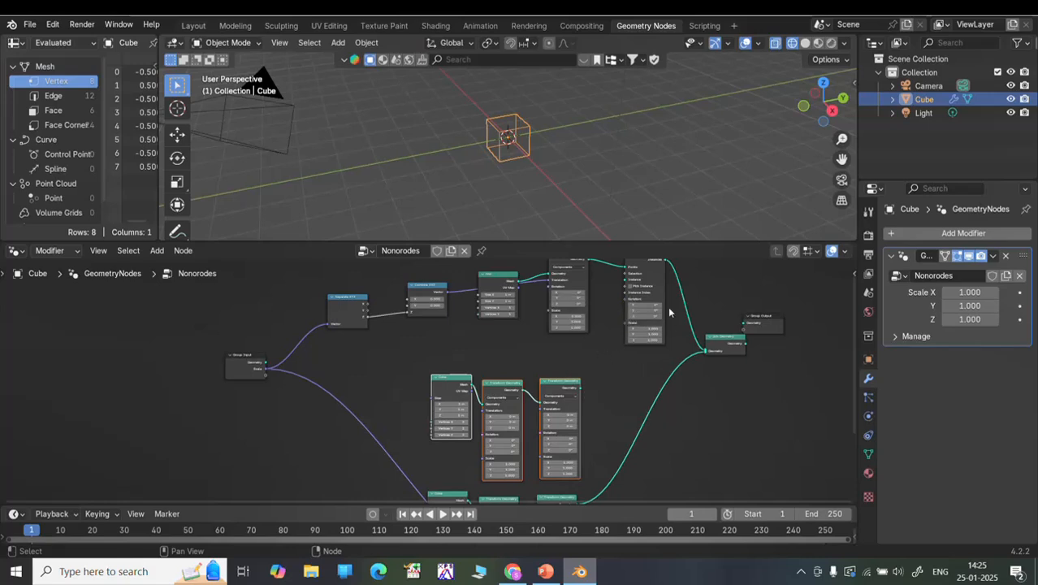
scroll(670, 311, up, 4)
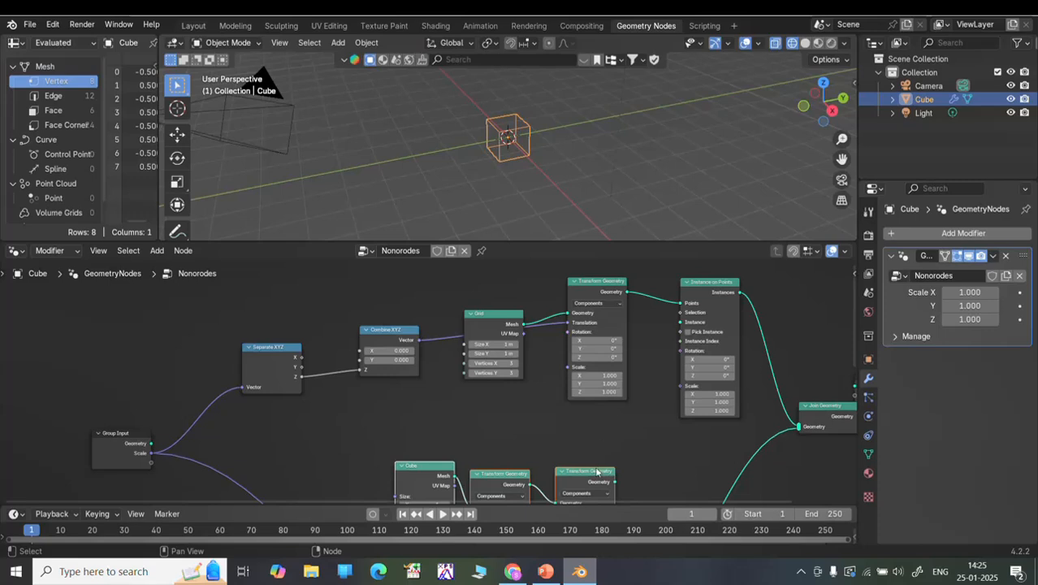
click(603, 455)
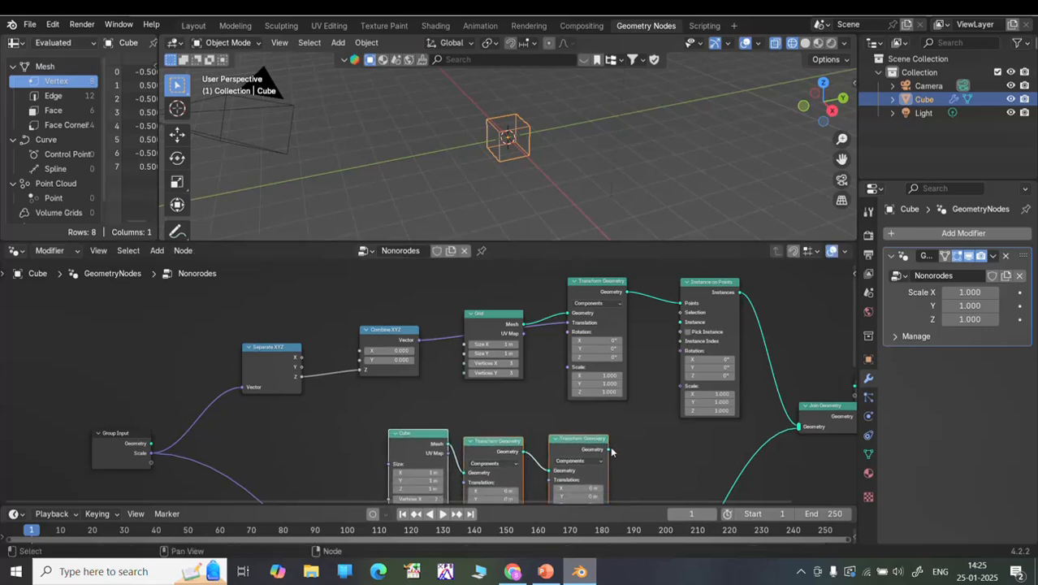
drag(608, 449, 667, 340)
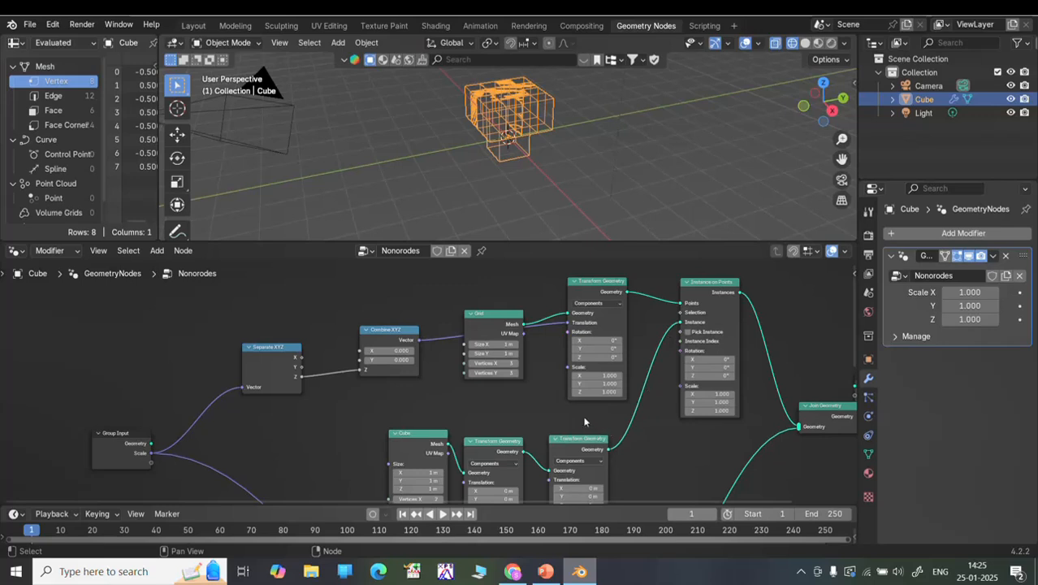
Rearrange the duplicated Cube and Transform Geometry nodes into a tidy row below the Grid branch.
scroll(449, 445, down, 2)
drag(436, 429, 430, 422)
scroll(488, 471, down, 1)
scroll(501, 483, down, 1)
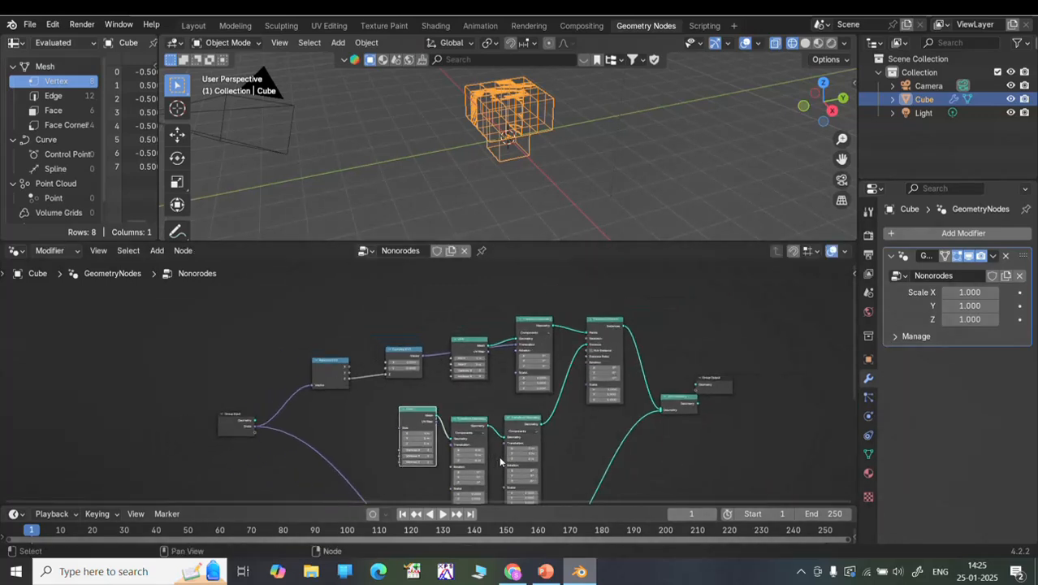
scroll(500, 483, down, 1)
drag(501, 483, 497, 443)
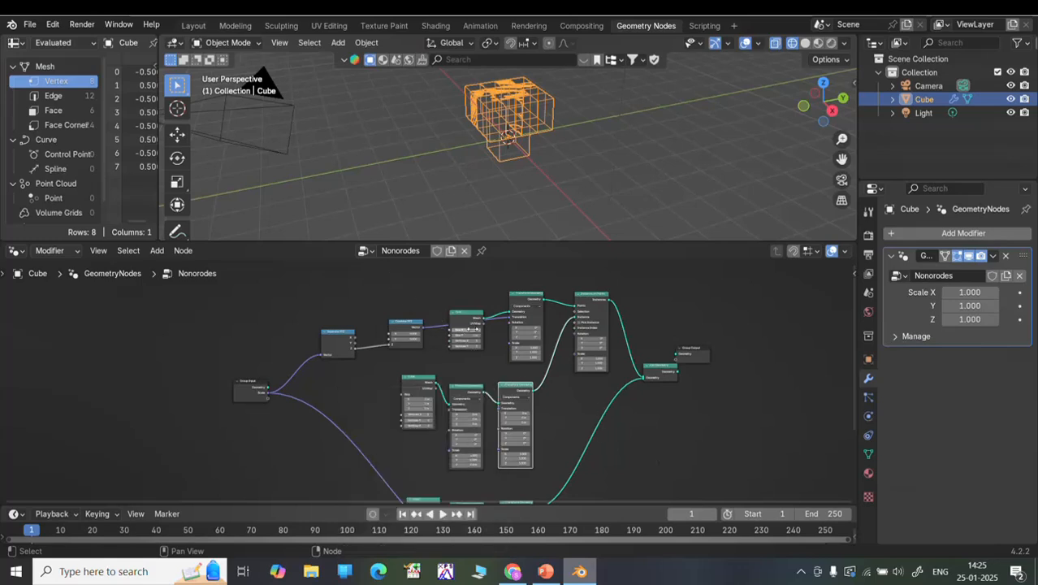
Move the Grid node up above the Combine XYZ node, clear of the Combine XYZ to Transform Geometry link.
click(468, 315)
drag(468, 315, 398, 337)
scroll(282, 396, down, 1)
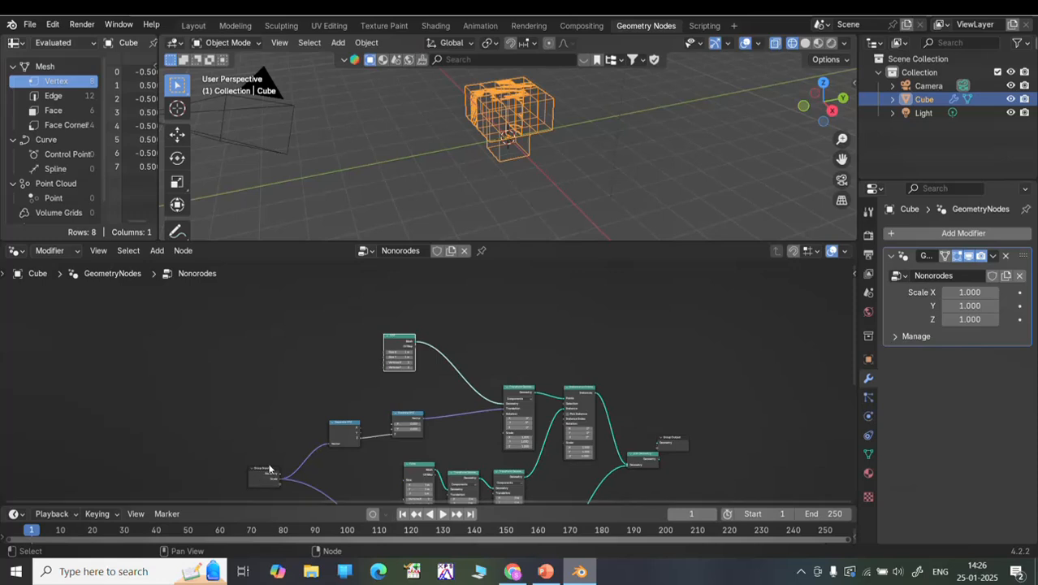
Raise the Group Input node beside the Grid and expose the Grid's Size X, Size Y, Vertices X and Vertices Y as group inputs.
drag(269, 474, 292, 387)
scroll(291, 385, up, 2)
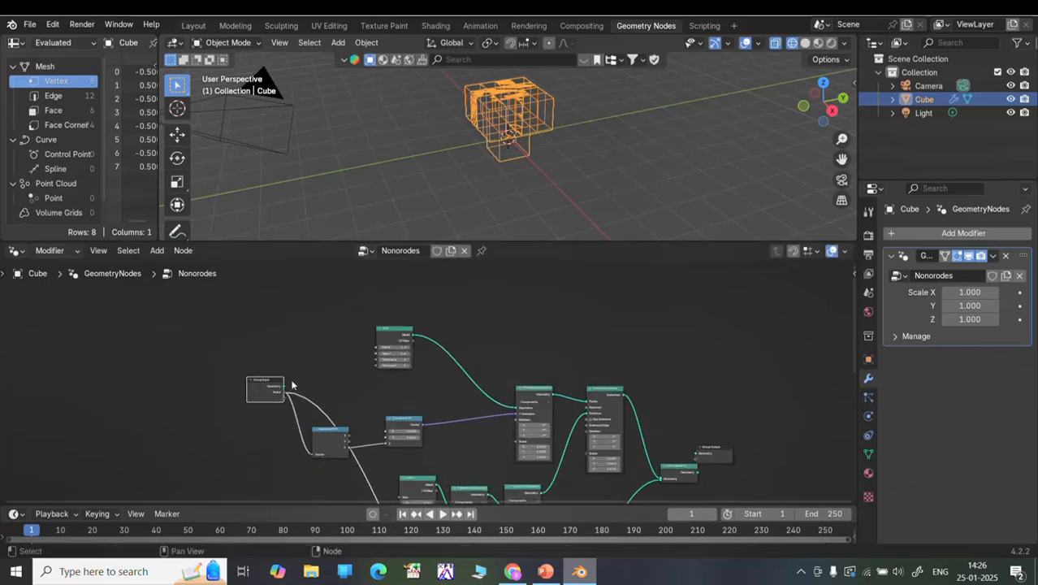
drag(363, 339, 256, 404)
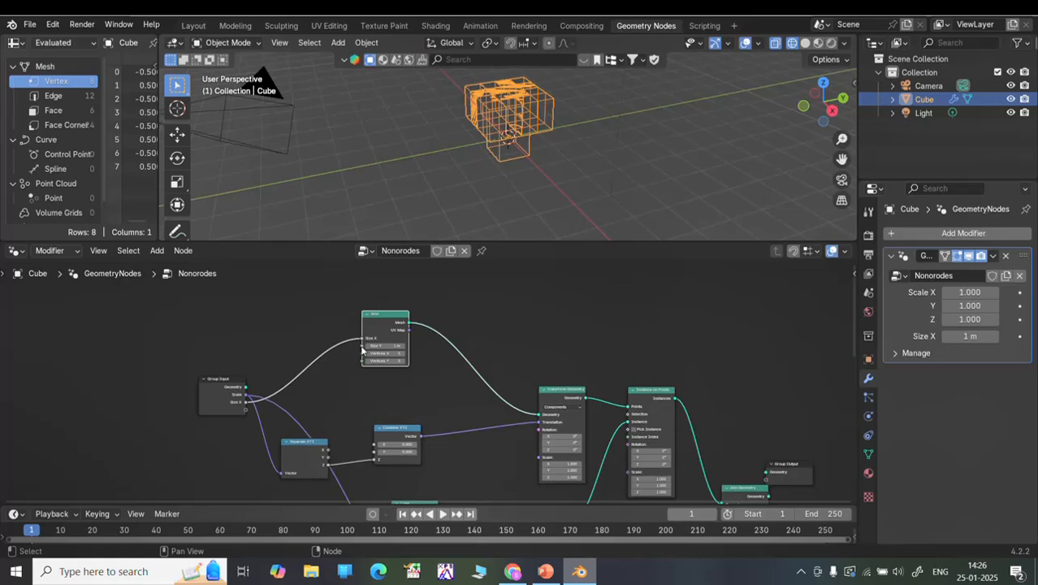
drag(362, 346, 248, 417)
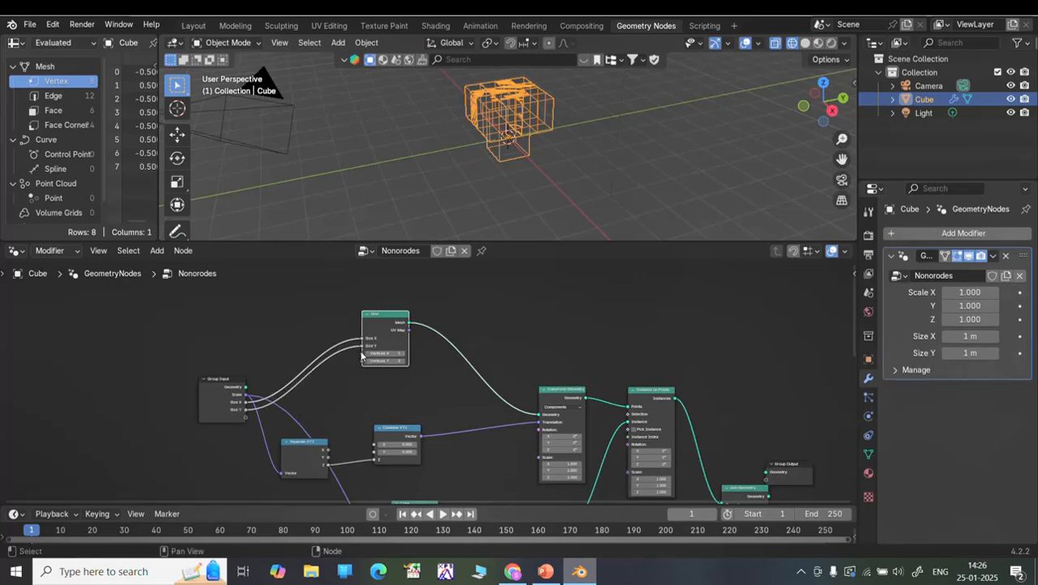
drag(362, 354, 249, 419)
drag(363, 361, 249, 425)
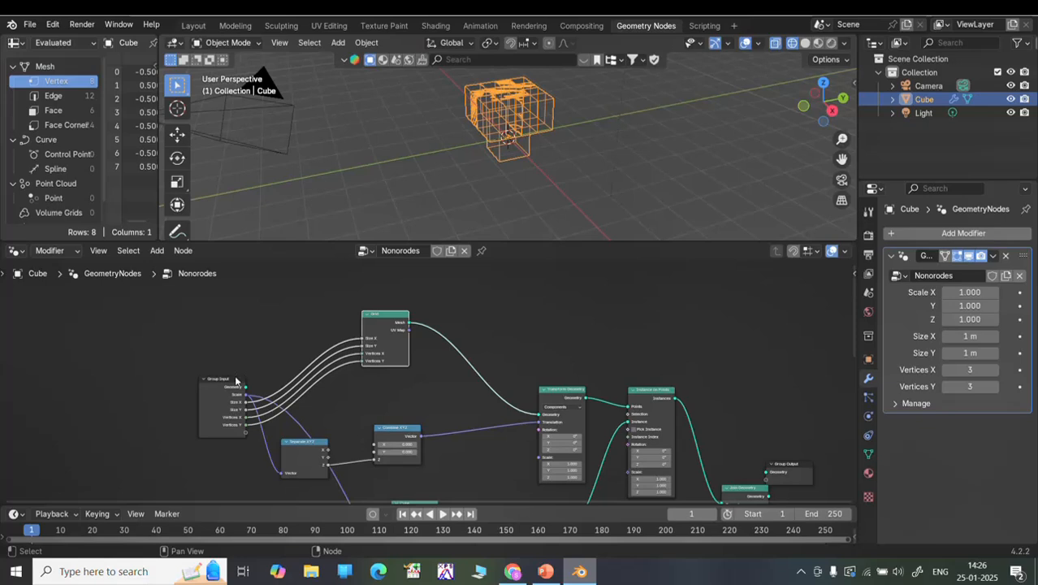
drag(235, 380, 188, 367)
scroll(430, 377, down, 3)
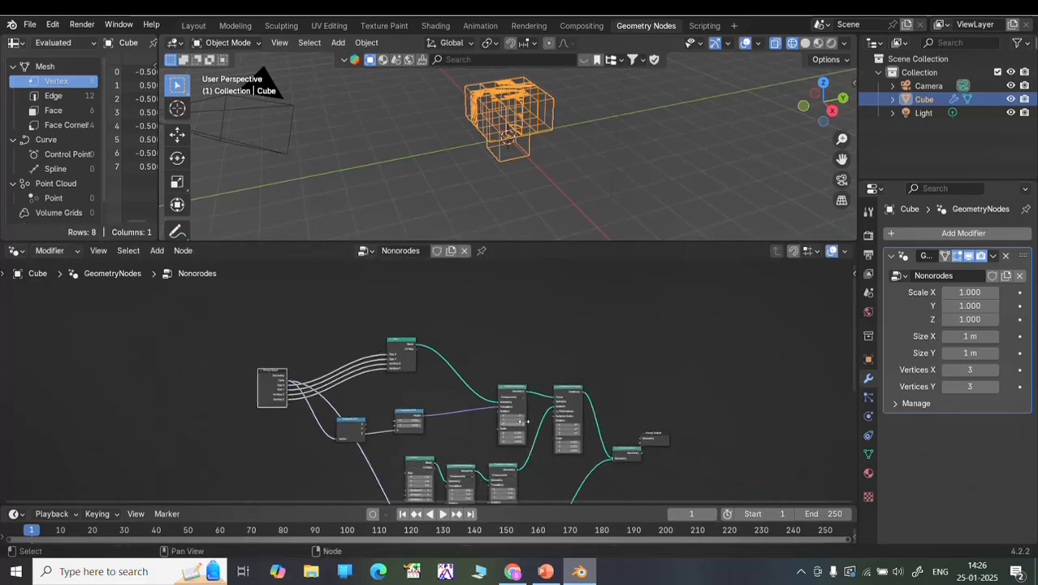
Space out the upper Cube chain's last Transform Geometry node and expose its Scale as a new group input.
scroll(528, 421, down, 1)
drag(484, 449, 555, 422)
scroll(469, 431, up, 2)
scroll(482, 455, down, 3)
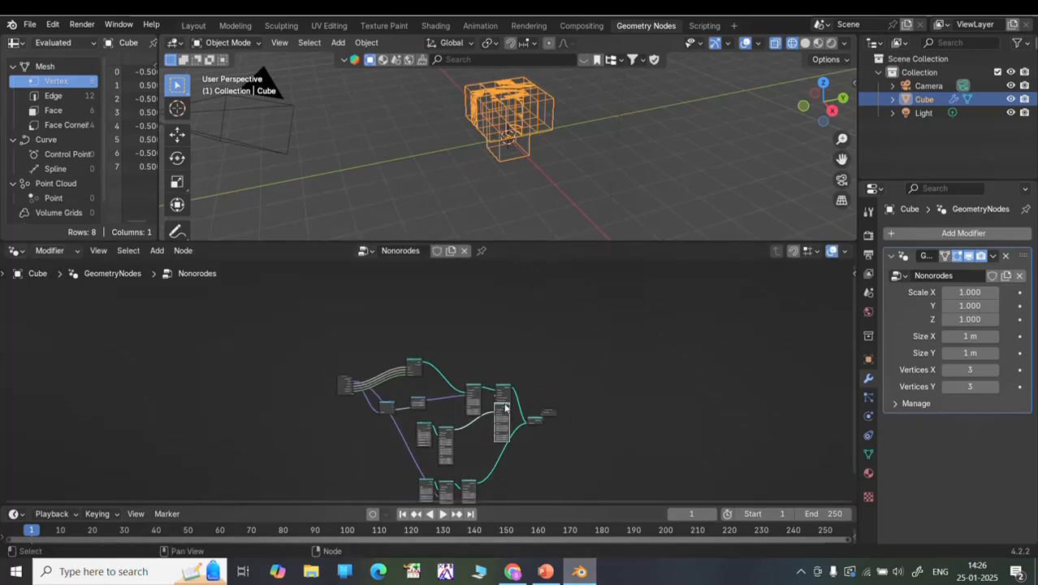
drag(504, 408, 489, 437)
scroll(491, 460, up, 1)
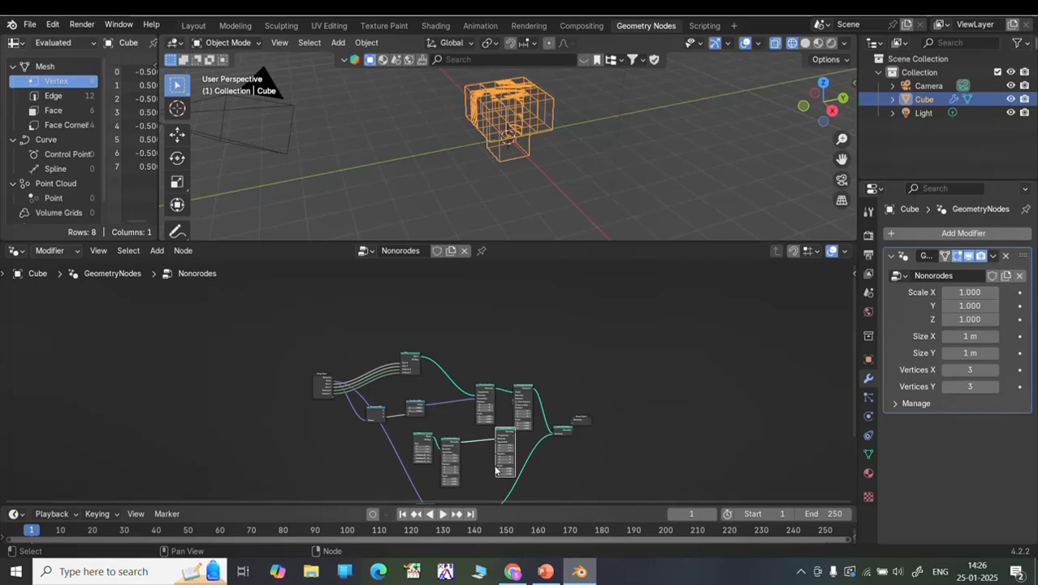
drag(495, 467, 336, 397)
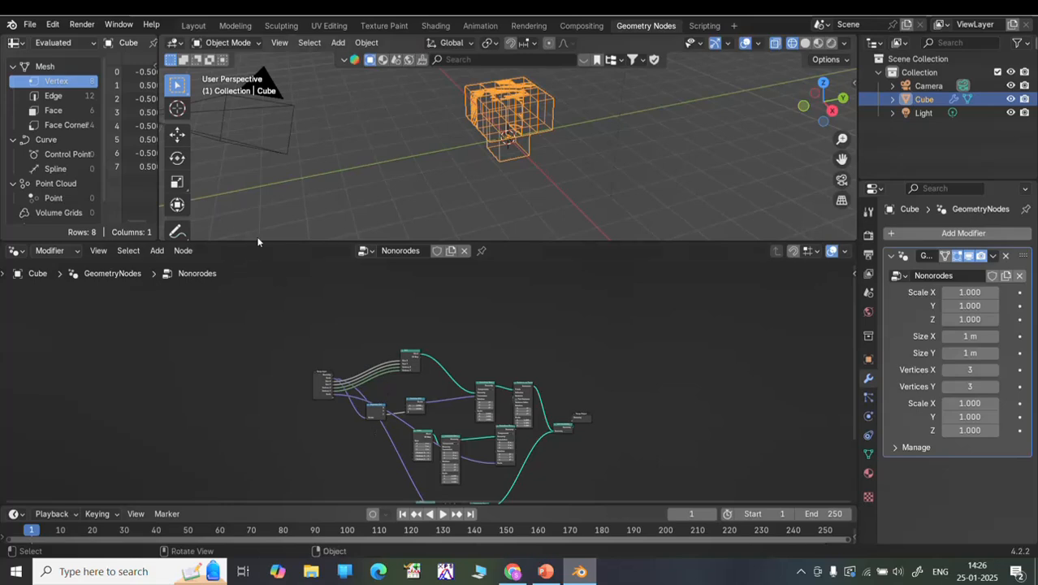
scroll(492, 456, up, 1)
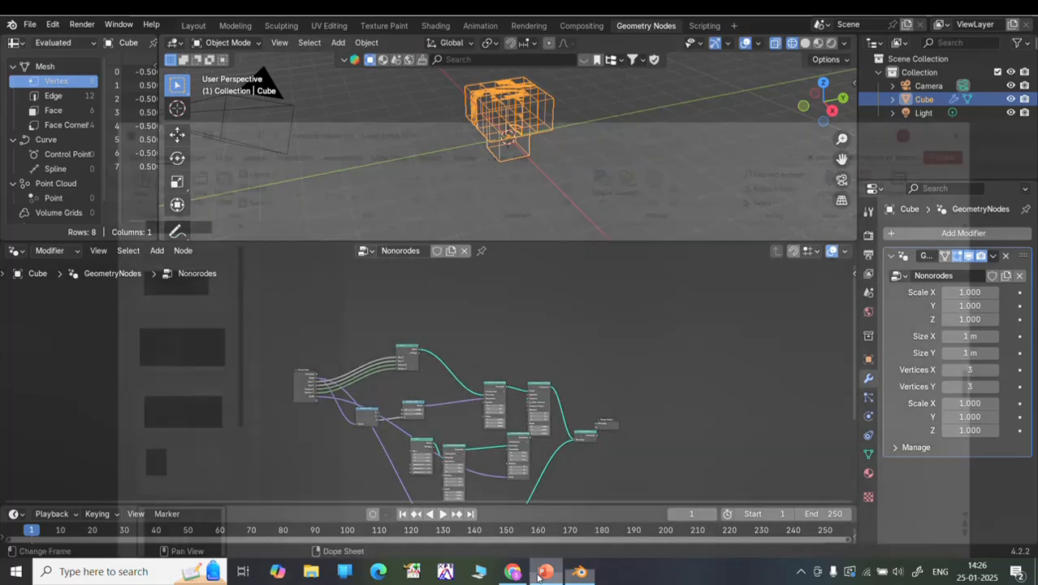
Switch to the PowerPoint reference deck and compare the node layouts on slides 6 and 8.
click(545, 571)
ctrl+scroll(503, 416, down, 3)
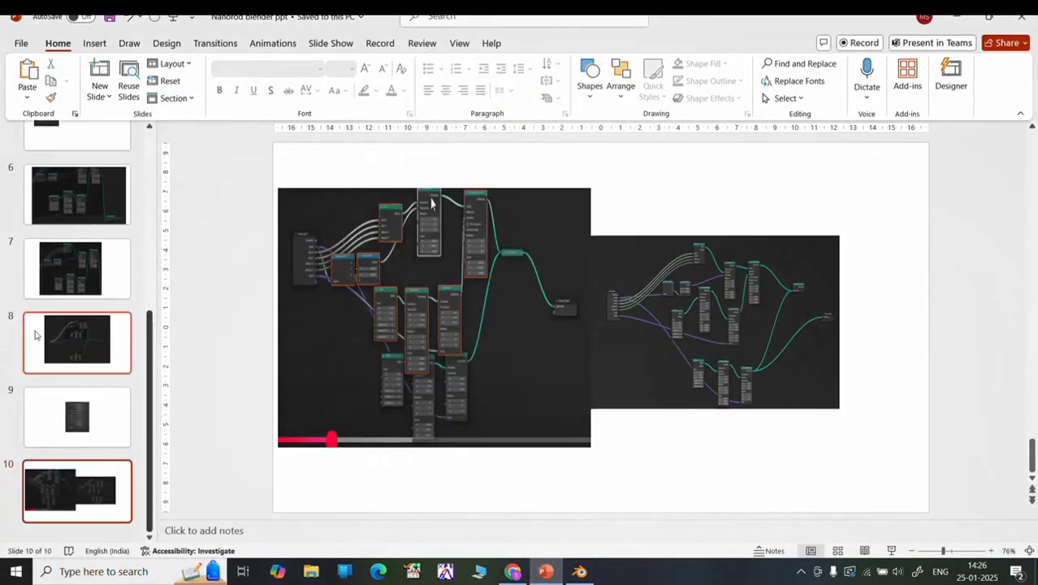
scroll(77, 341, up, 3)
click(121, 346)
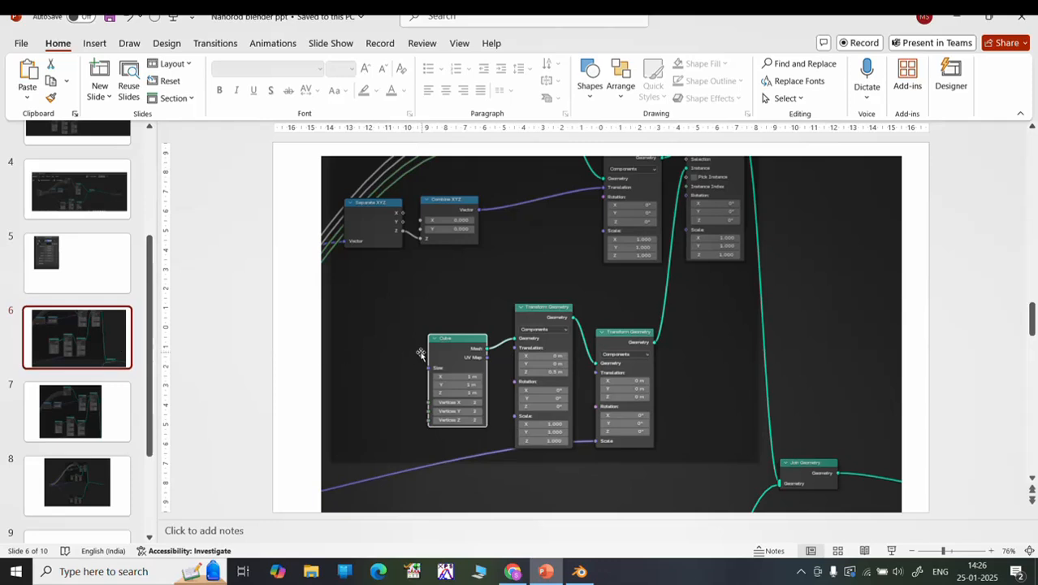
ctrl+scroll(436, 357, down, 7)
ctrl+scroll(437, 357, up, 4)
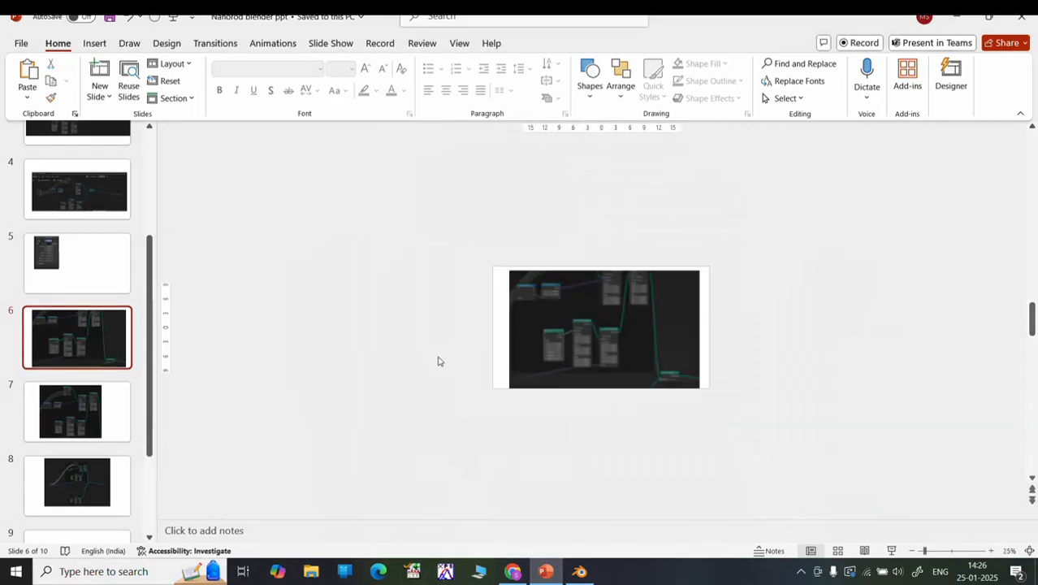
click(104, 479)
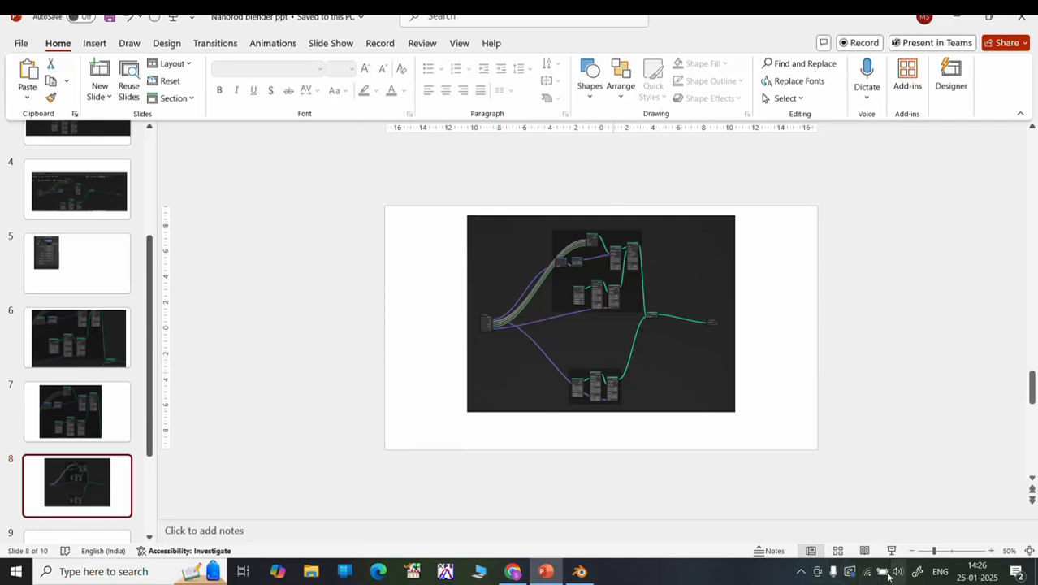
click(801, 571)
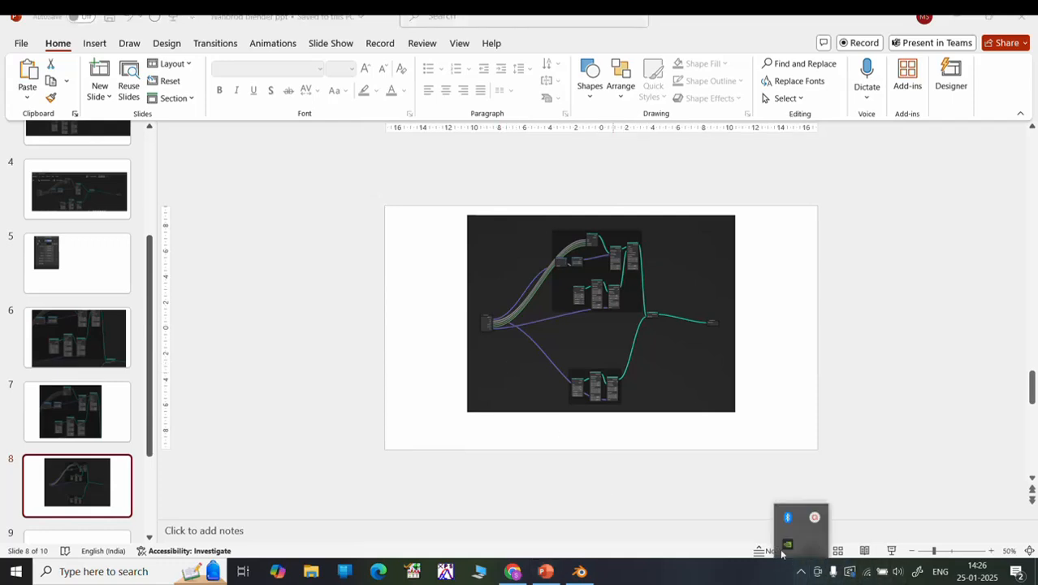
click(815, 516)
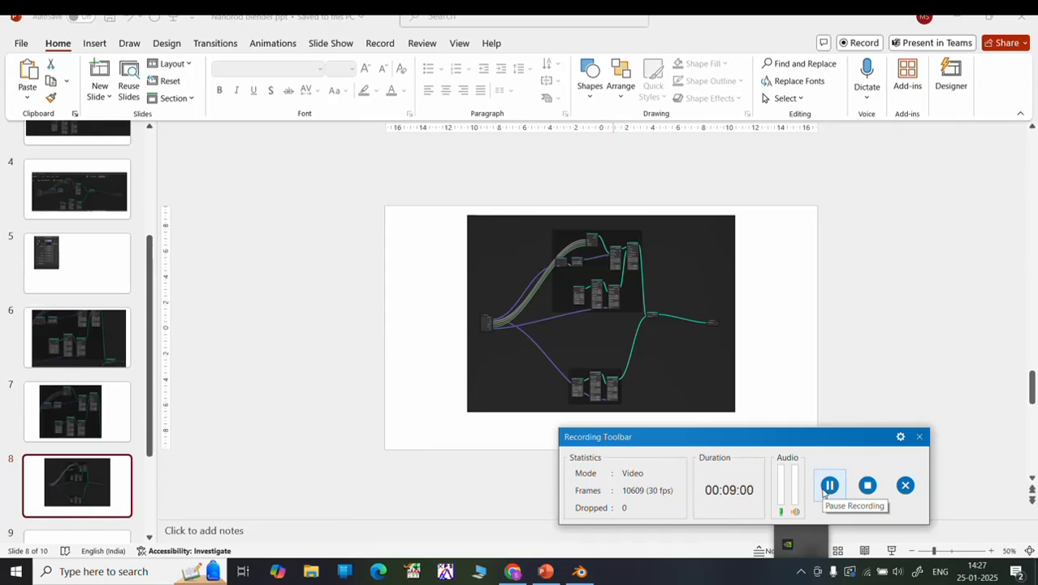
click(828, 485)
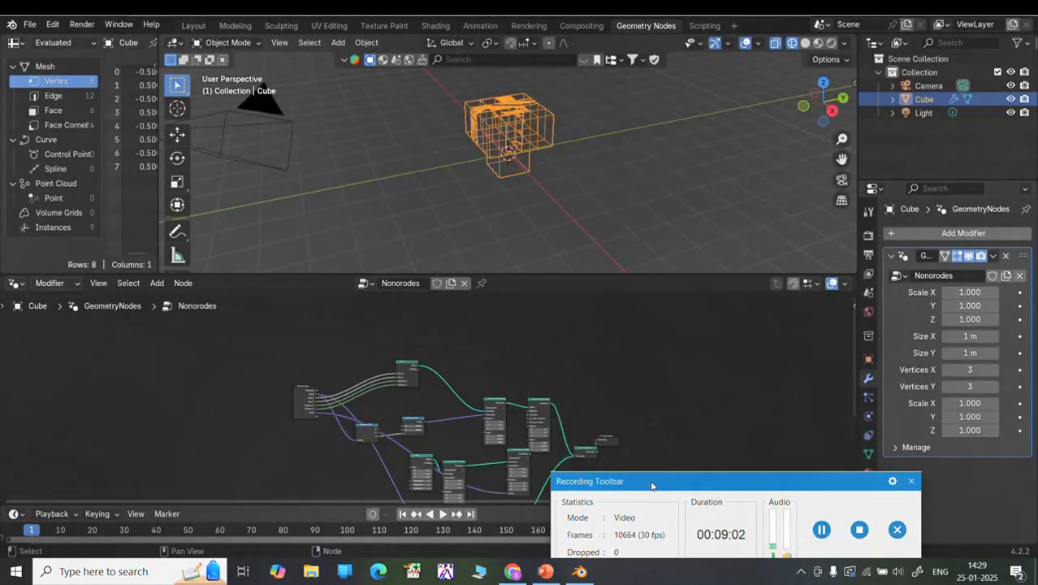
drag(651, 485, 715, 550)
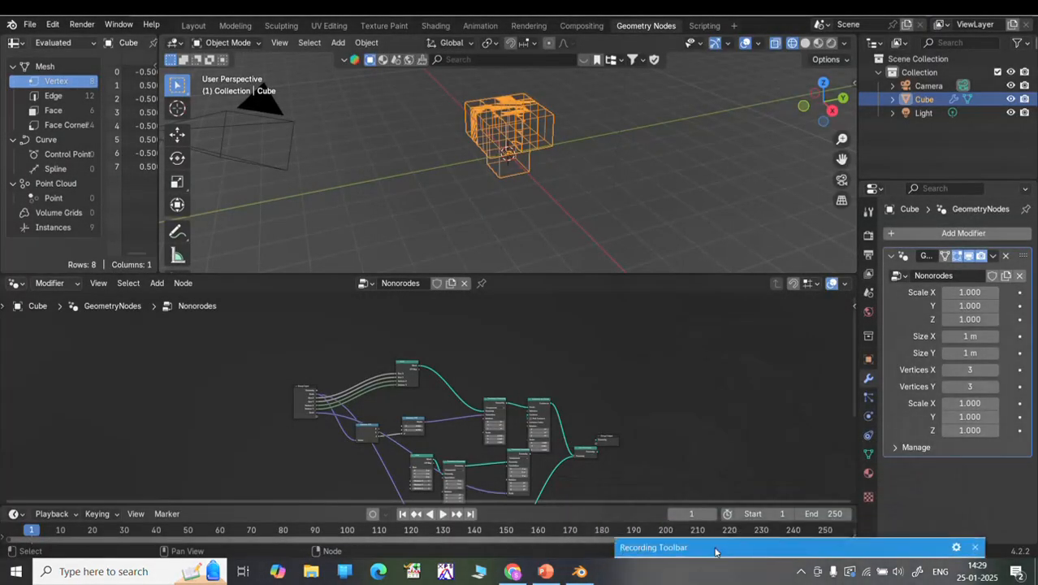
Set the base cube's Scale in the Nonorodes modifier to X 2, Y 2 and Z 0.25.
click(967, 293)
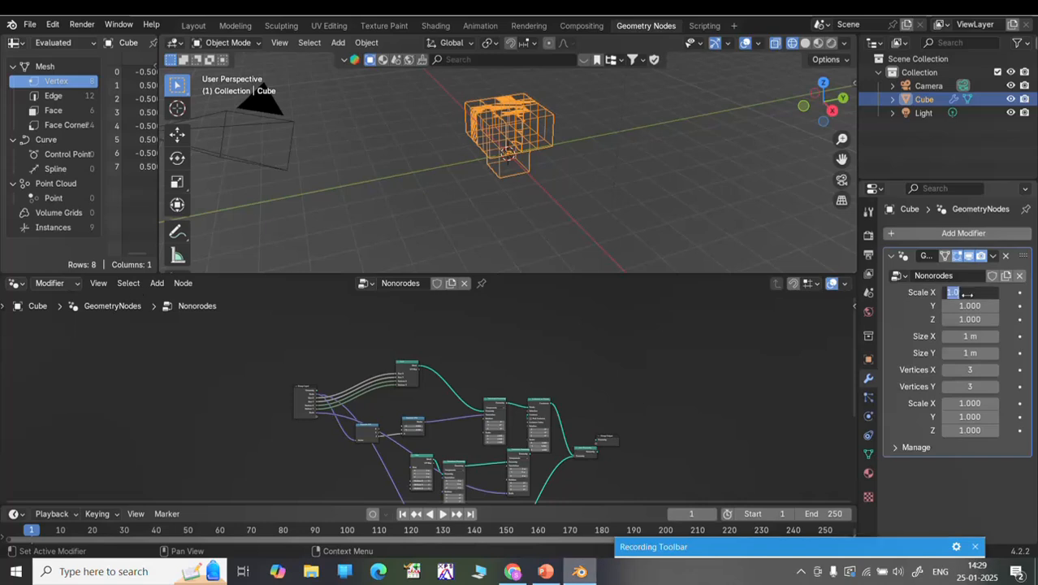
text(2)
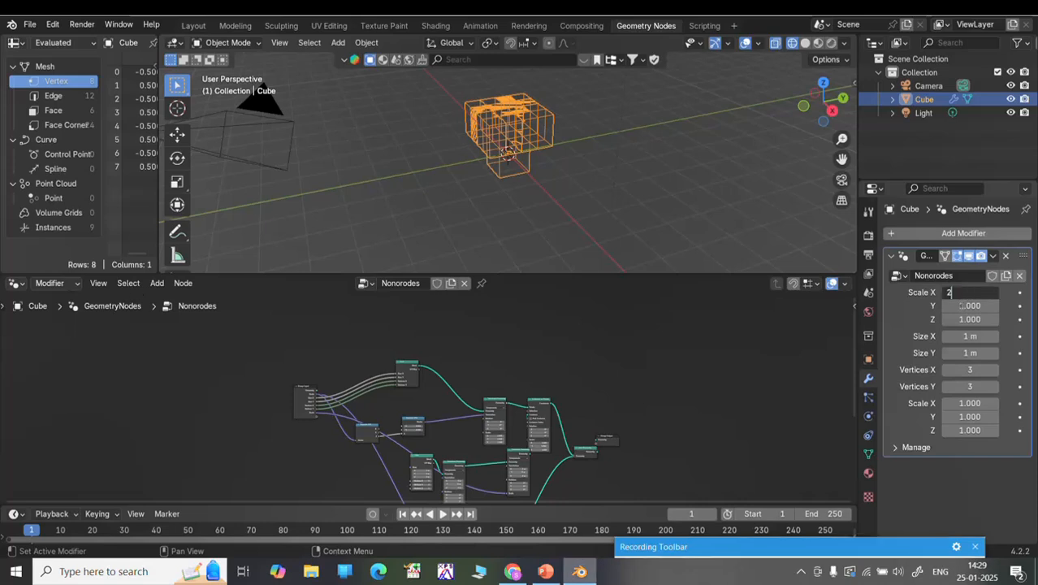
key(Return)
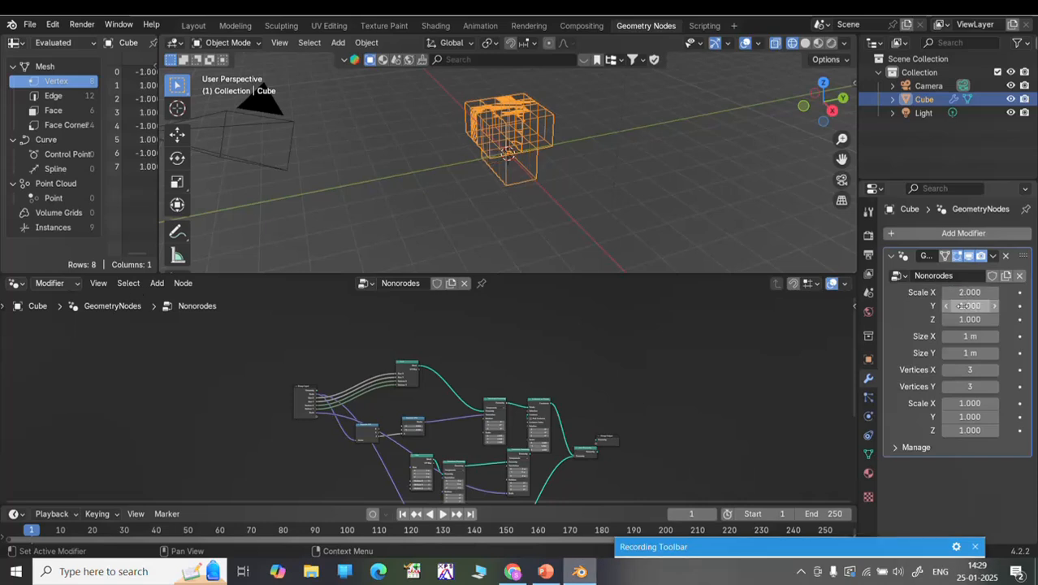
click(962, 306)
text(2)
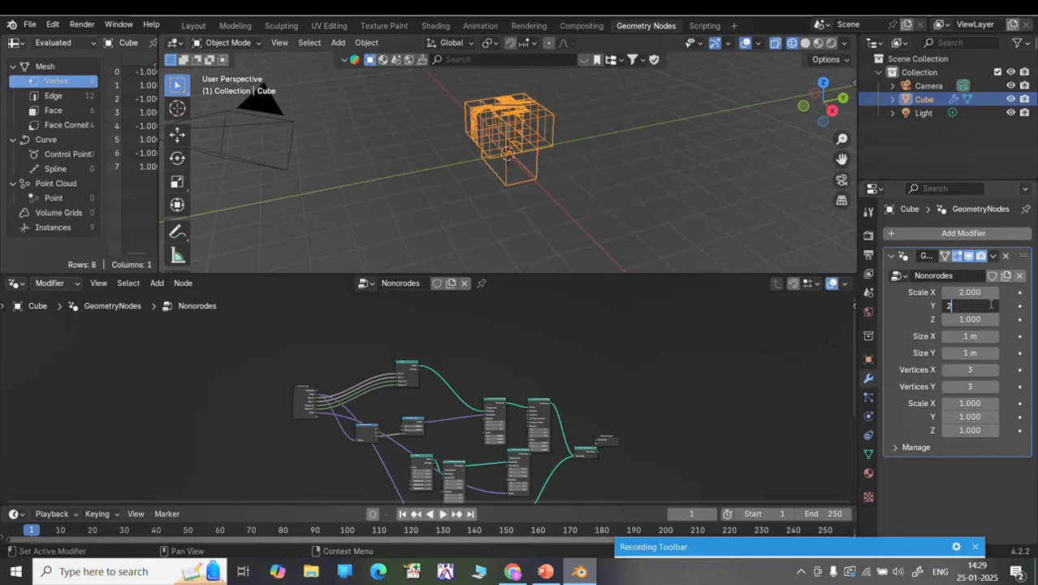
key(Return)
click(966, 319)
click(965, 319)
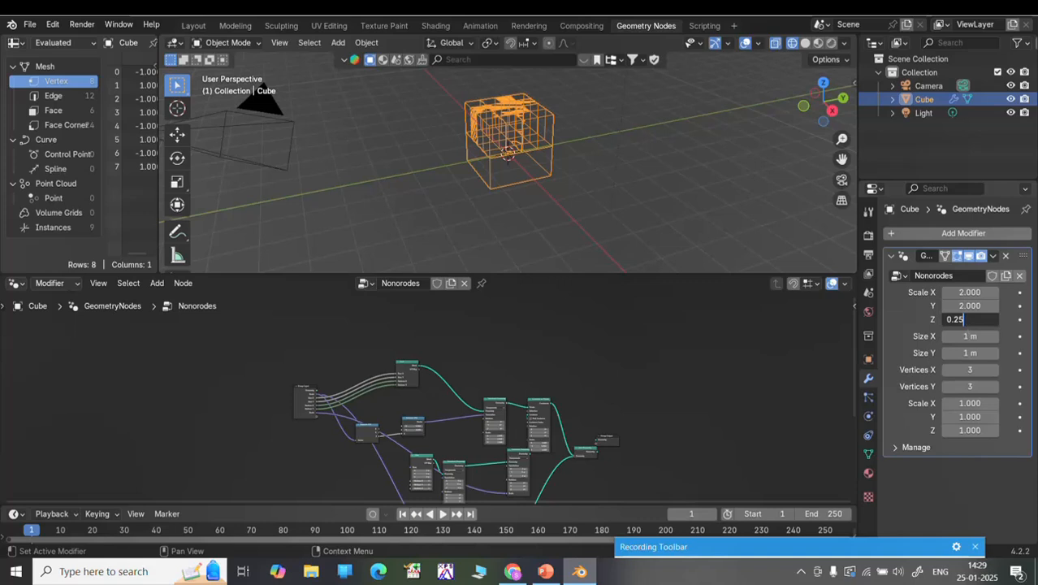
key(Return)
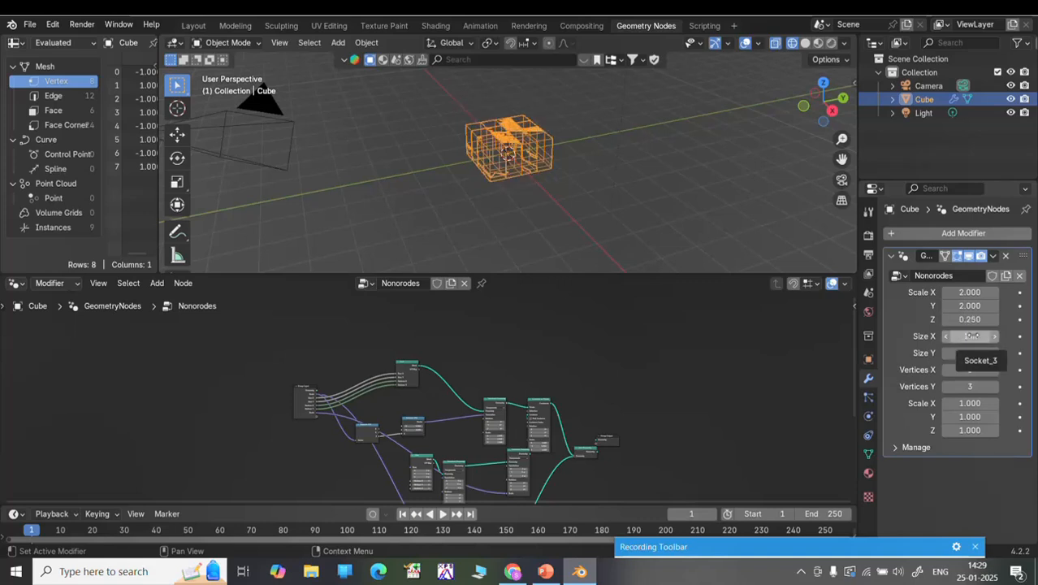
Set the grid's Size X and Size Y to 1.5 m and its Vertices X and Vertices Y to 5.
drag(970, 335, 971, 354)
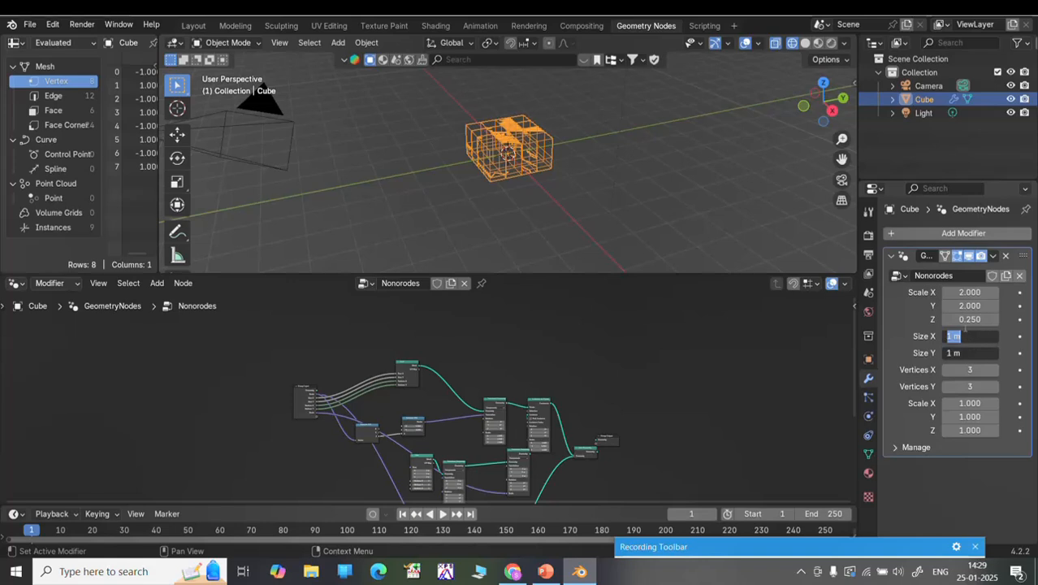
text(1.5)
key(Return)
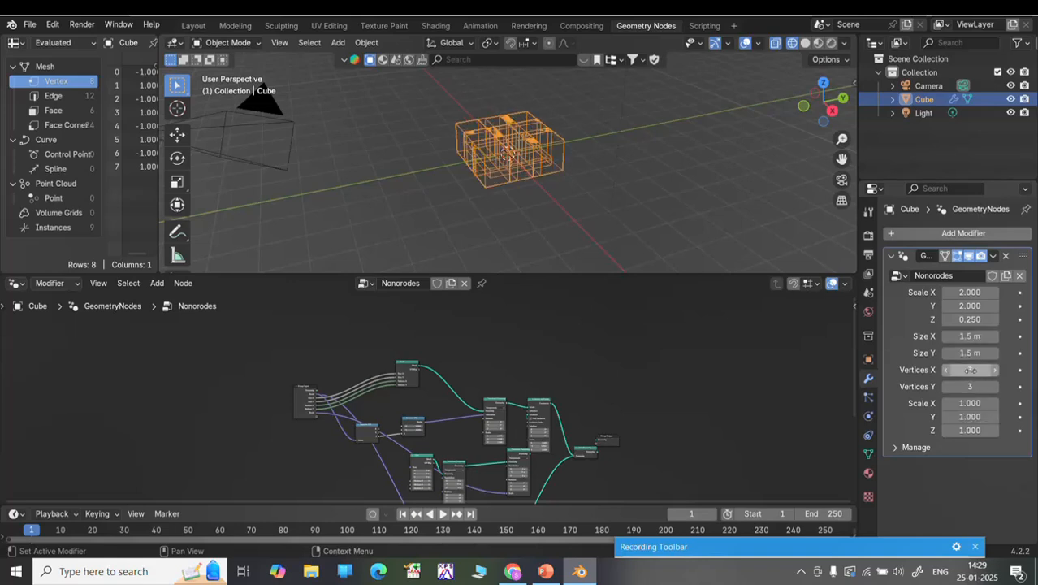
drag(970, 370, 970, 386)
text(5)
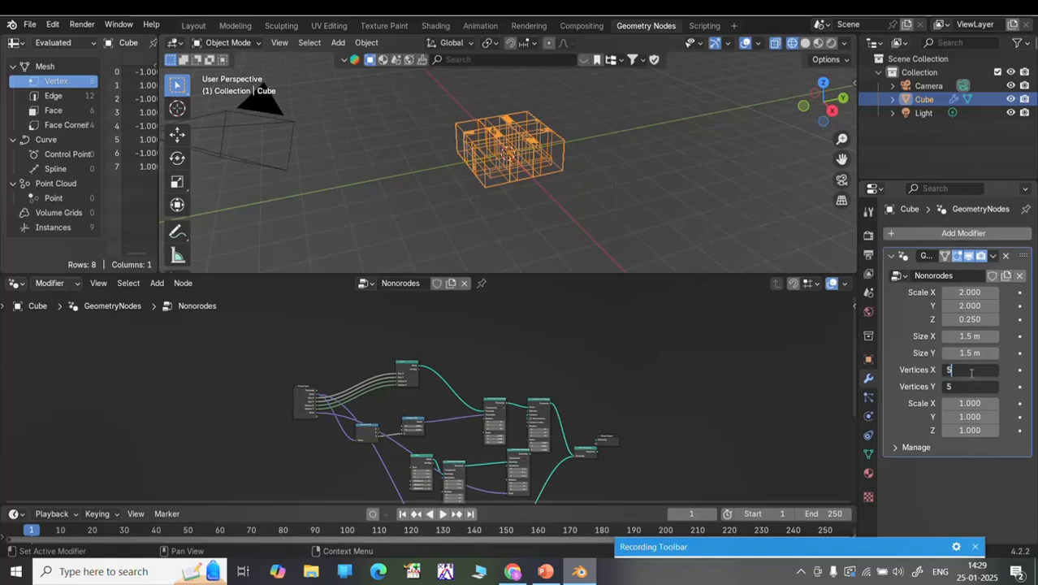
key(Return)
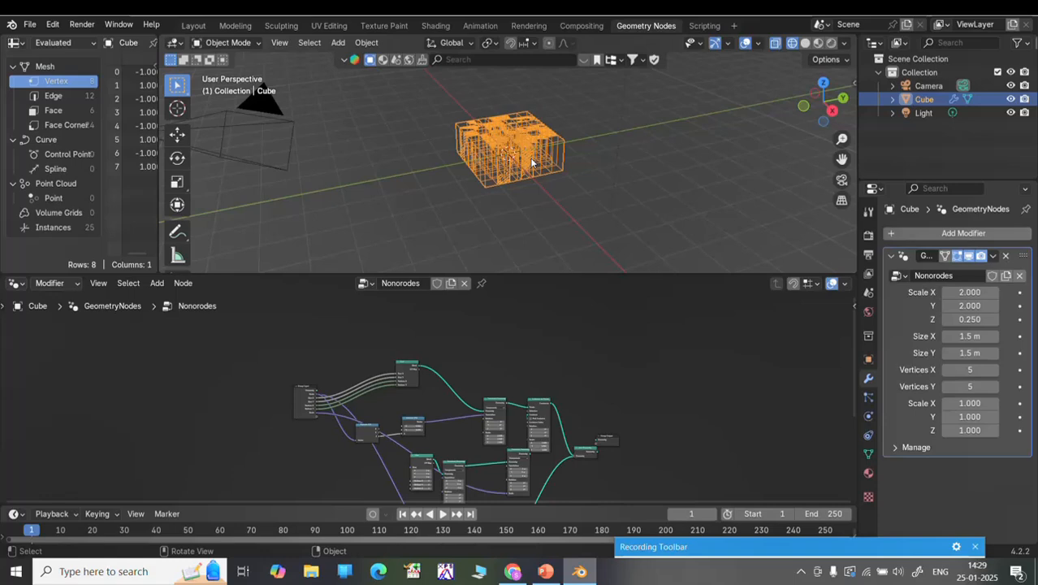
Set the instanced rods' Scale in the modifier to X 0.13, Y 0.13 and Z 0.6.
scroll(532, 162, up, 2)
scroll(532, 162, up, 2)
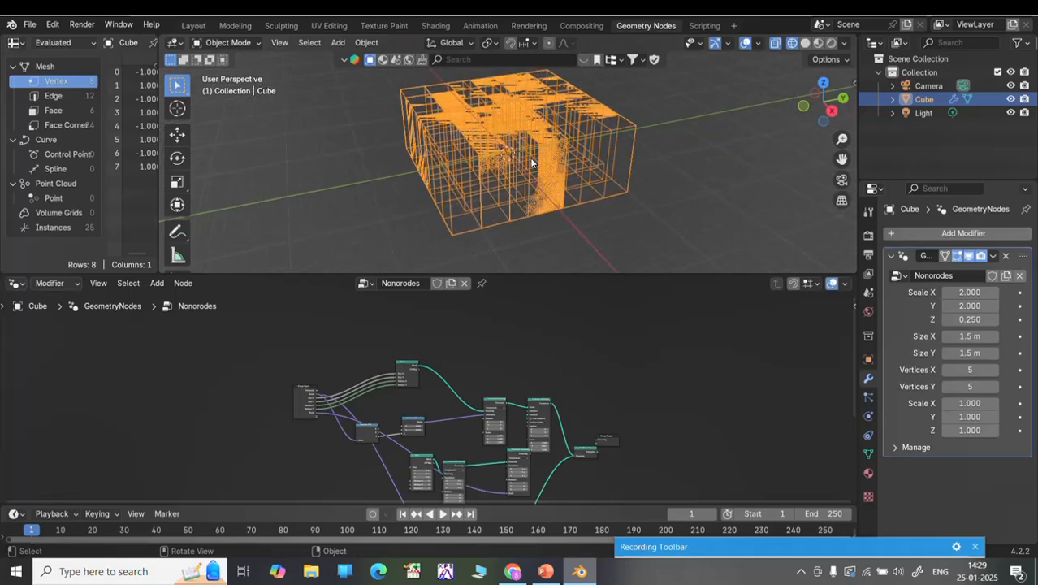
double_click(971, 404)
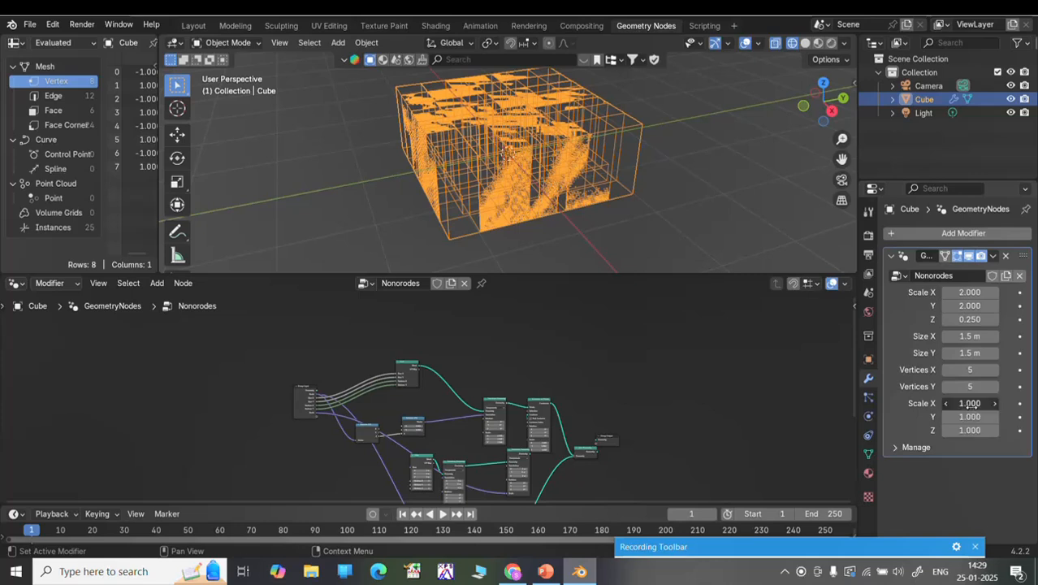
text(0.13)
double_click(977, 417)
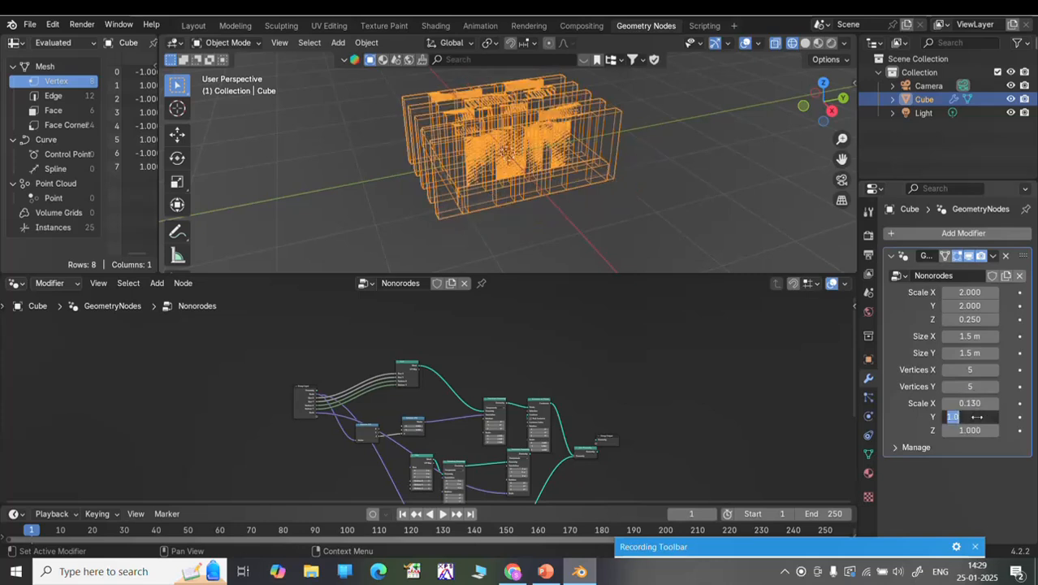
text(0.13)
key(Return)
double_click(971, 429)
text(0)
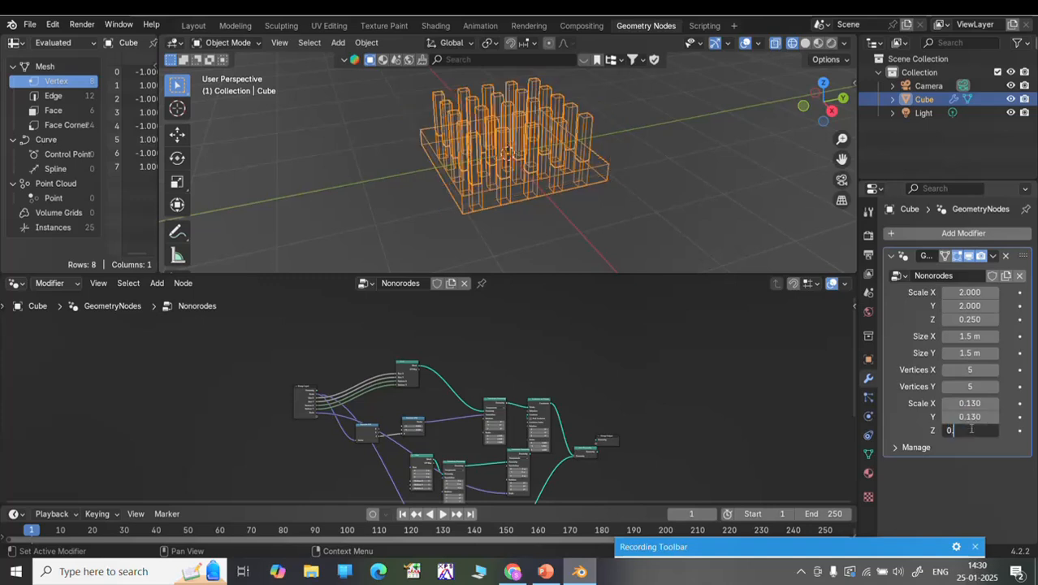
text(.6)
key(Return)
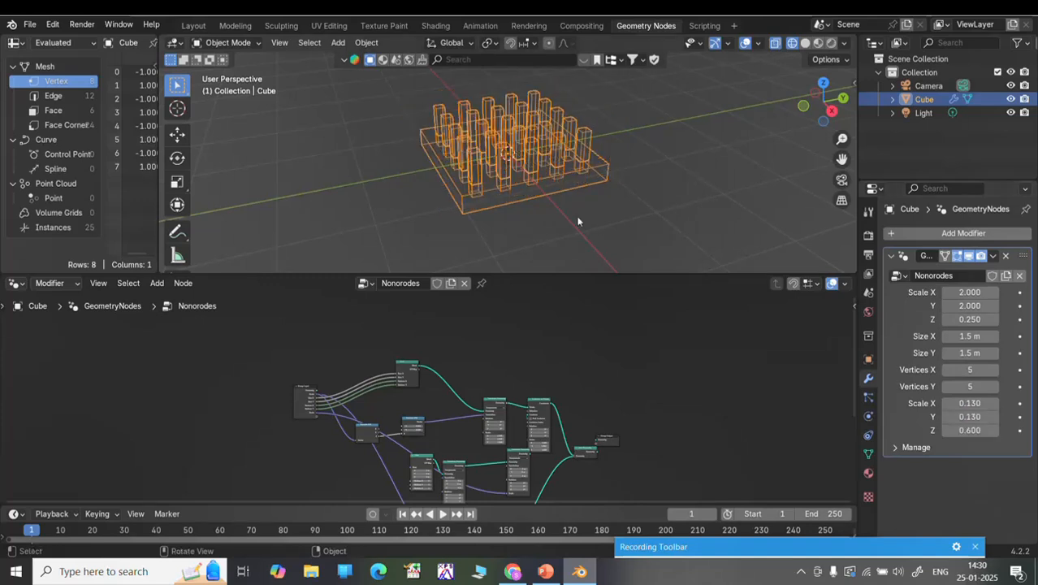
Change the 3D viewport to solid shading and inspect the nanorod array from the front and above.
click(803, 43)
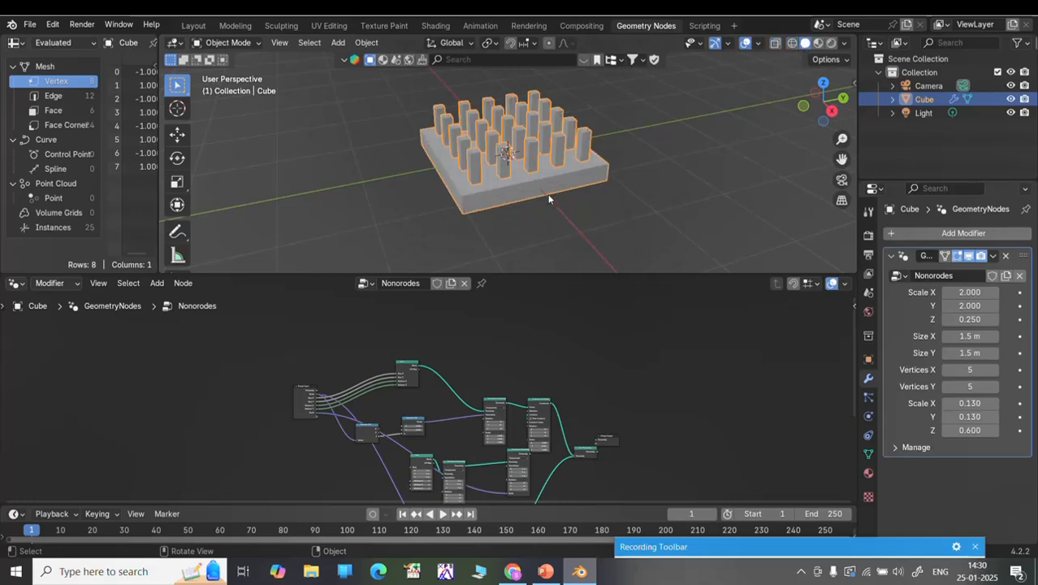
scroll(549, 199, up, 3)
scroll(549, 199, up, 3)
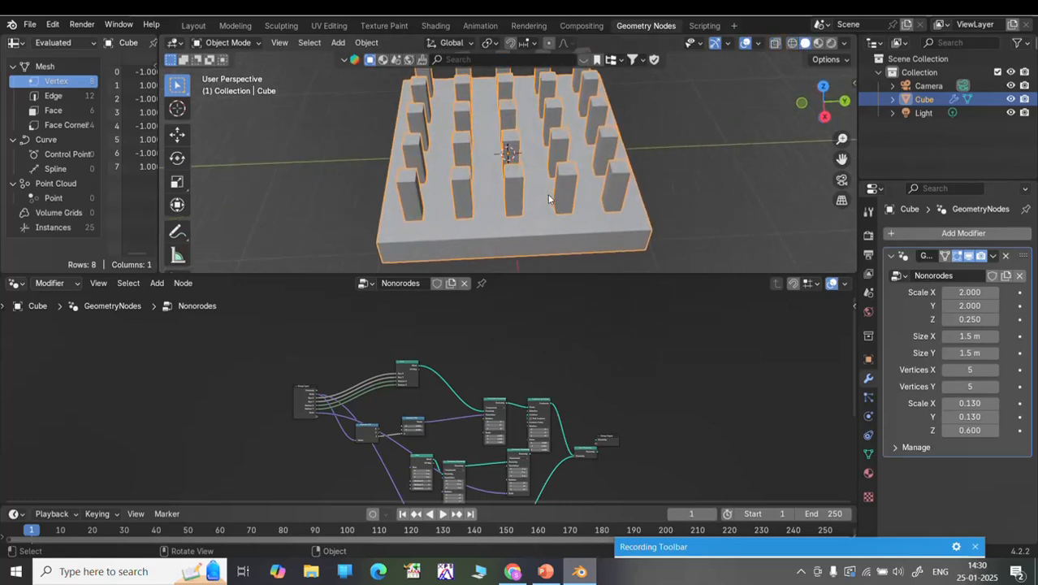
scroll(549, 199, left, 3)
scroll(549, 199, down, 2)
scroll(549, 199, right, 3)
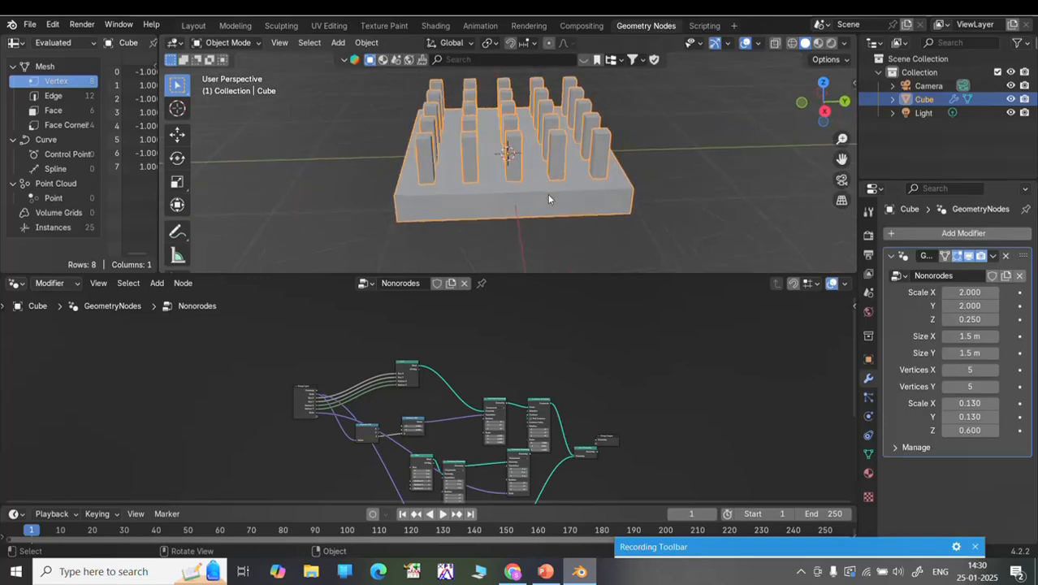
Examine the nanorod array and its base from several angles and zoom levels in the 3D viewport.
scroll(549, 199, left, 3)
scroll(549, 199, down, 2)
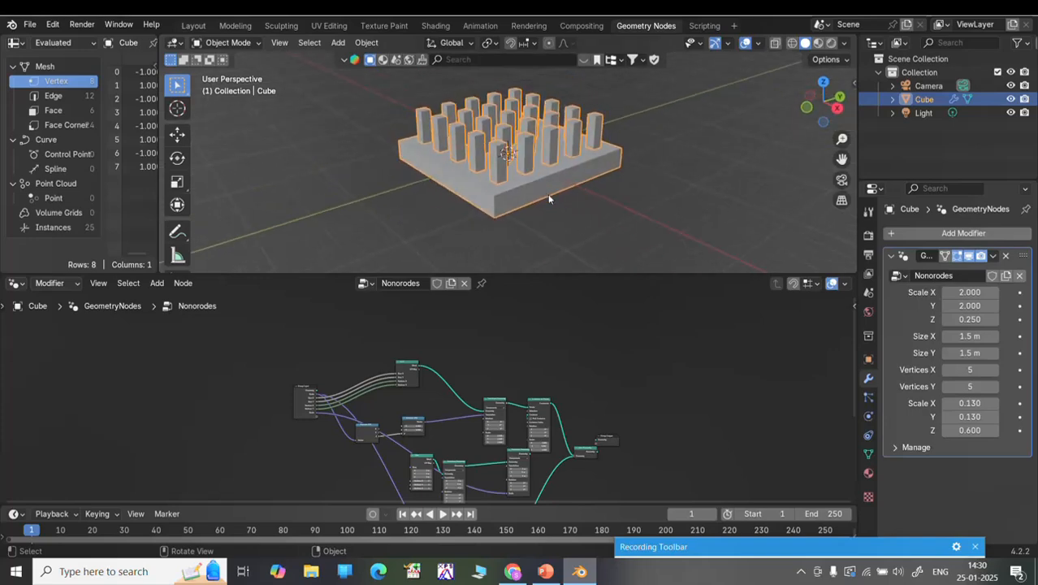
scroll(549, 199, right, 5)
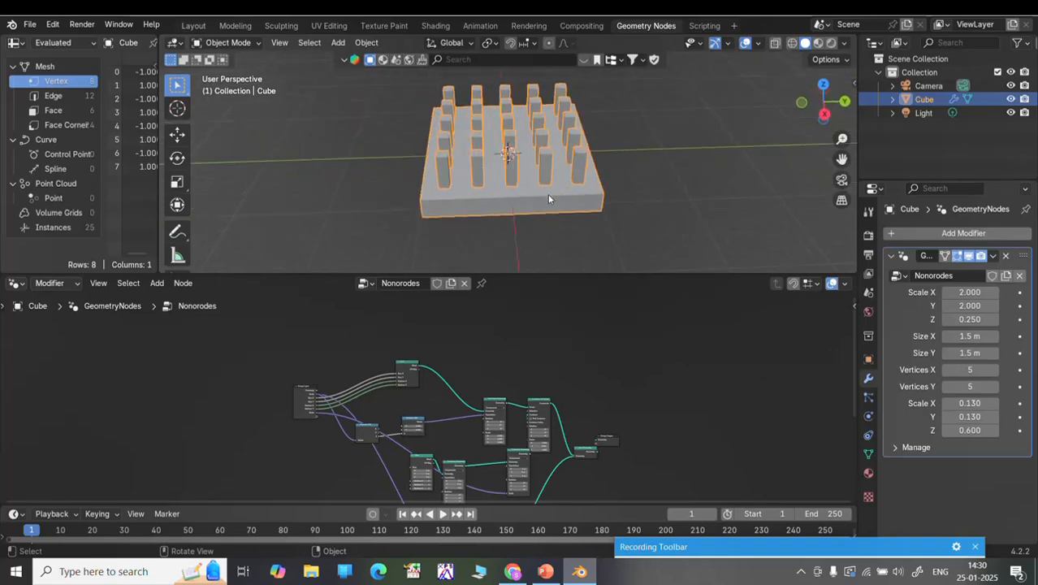
scroll(548, 195, left, 2)
scroll(549, 195, up, 5)
scroll(548, 195, down, 5)
scroll(548, 195, right, 1)
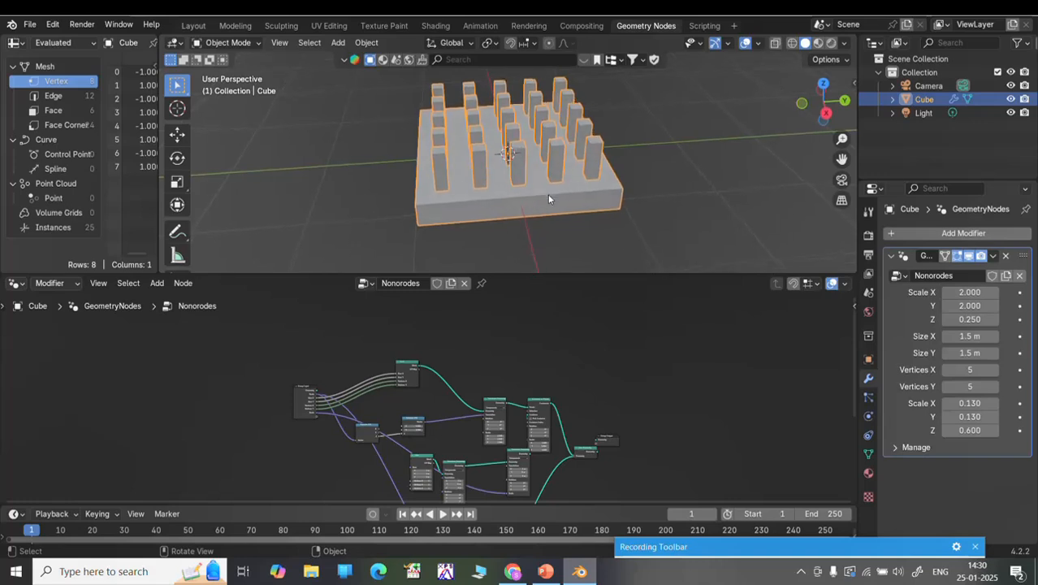
scroll(548, 195, down, 1)
scroll(549, 195, up, 2)
scroll(548, 195, down, 2)
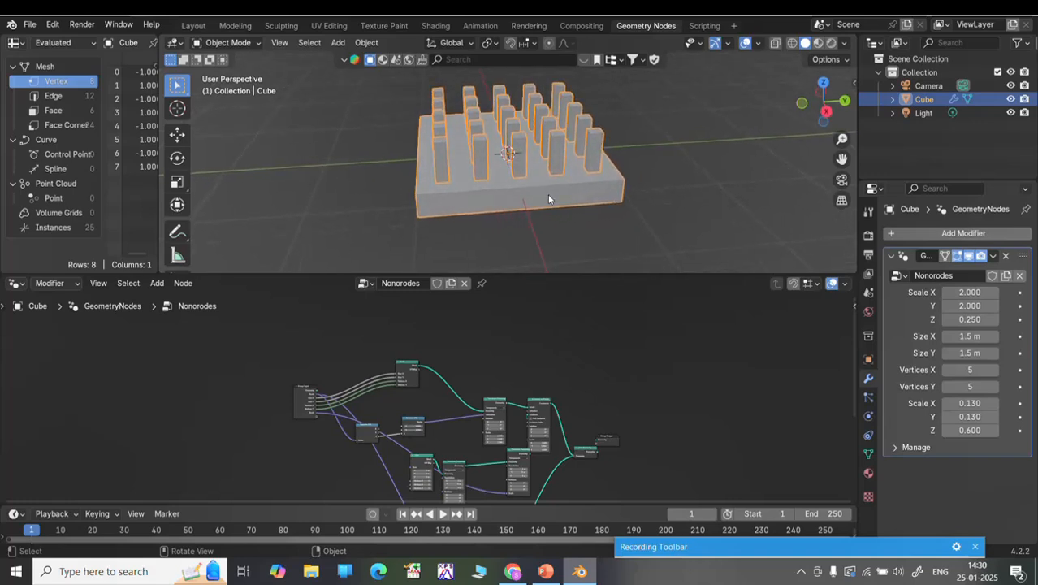
scroll(548, 197, up, 2)
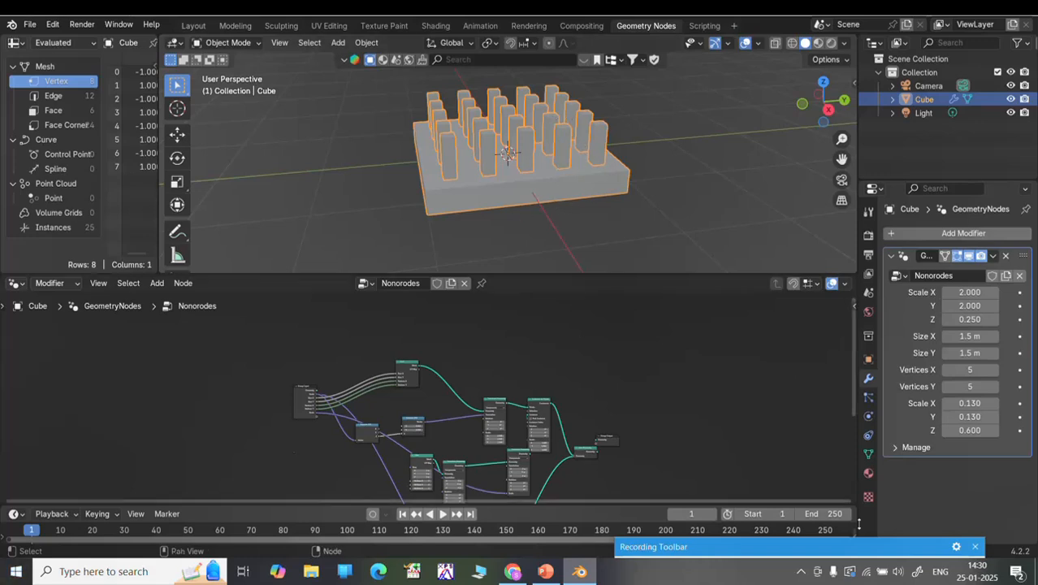
Add a second material slot to the cube and create a new material in it.
click(869, 476)
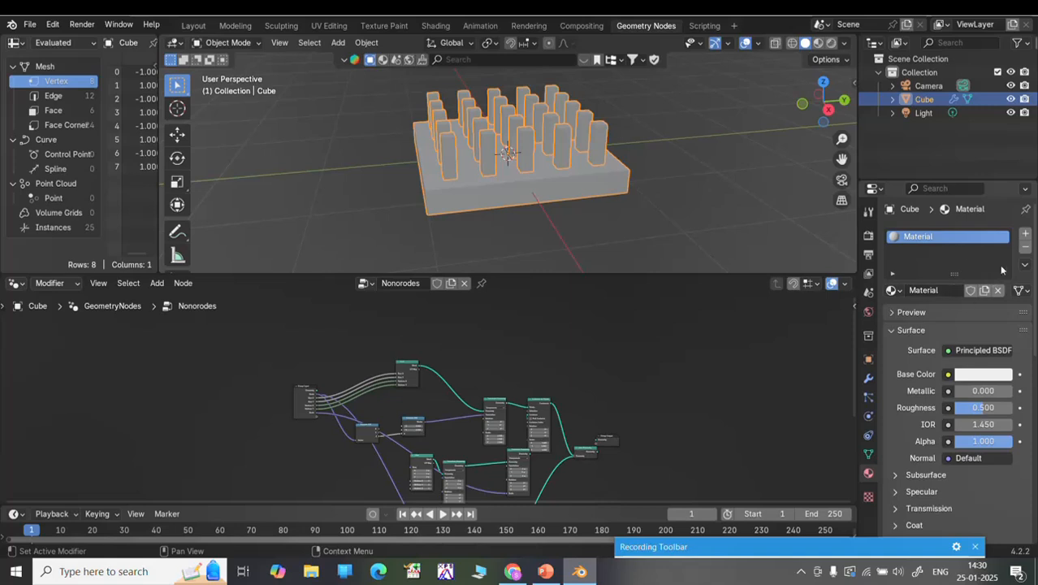
click(1025, 234)
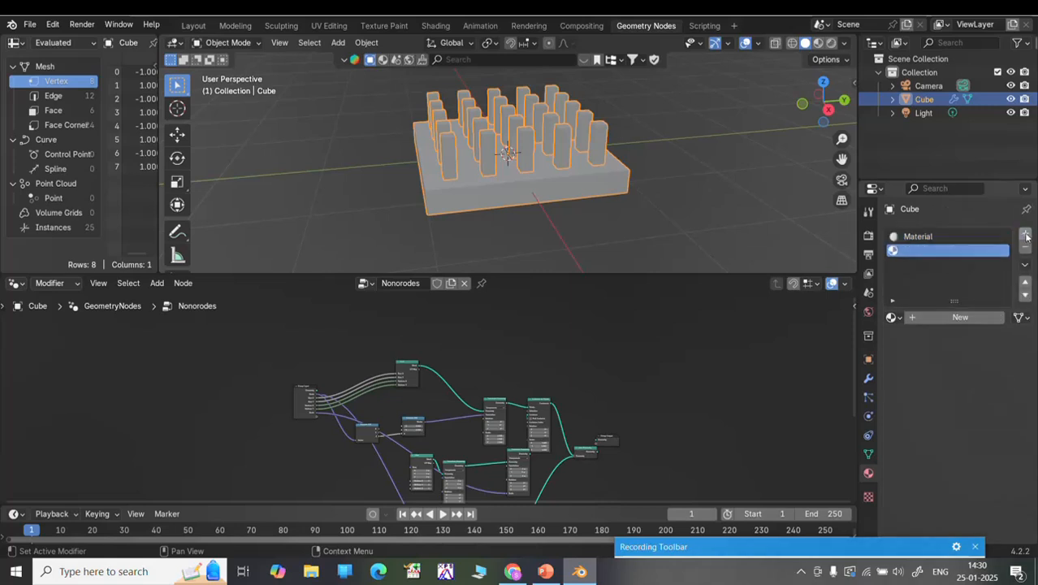
click(960, 317)
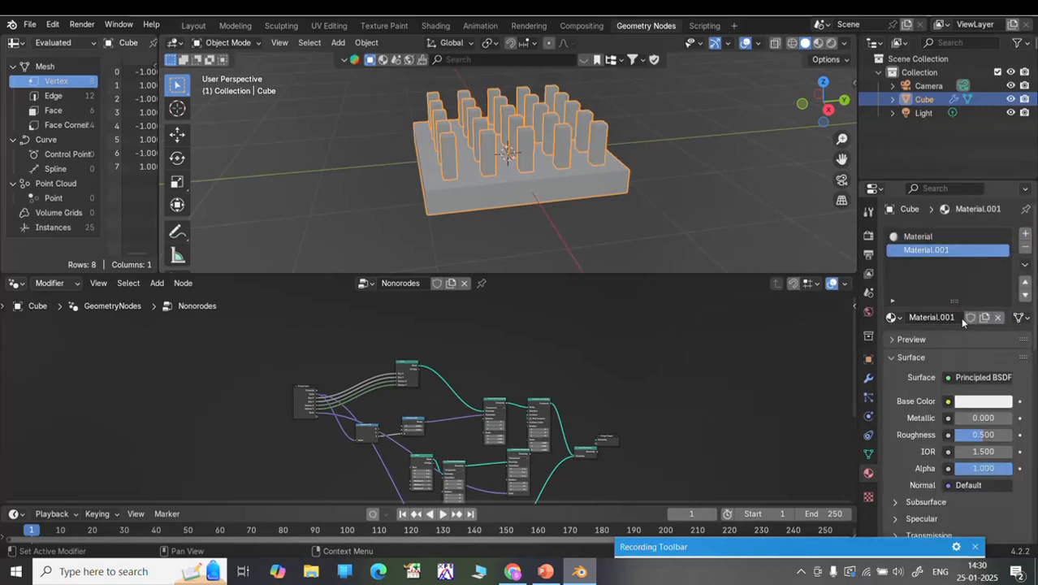
Rename the cube's first material to base and its second material to piller.
click(922, 237)
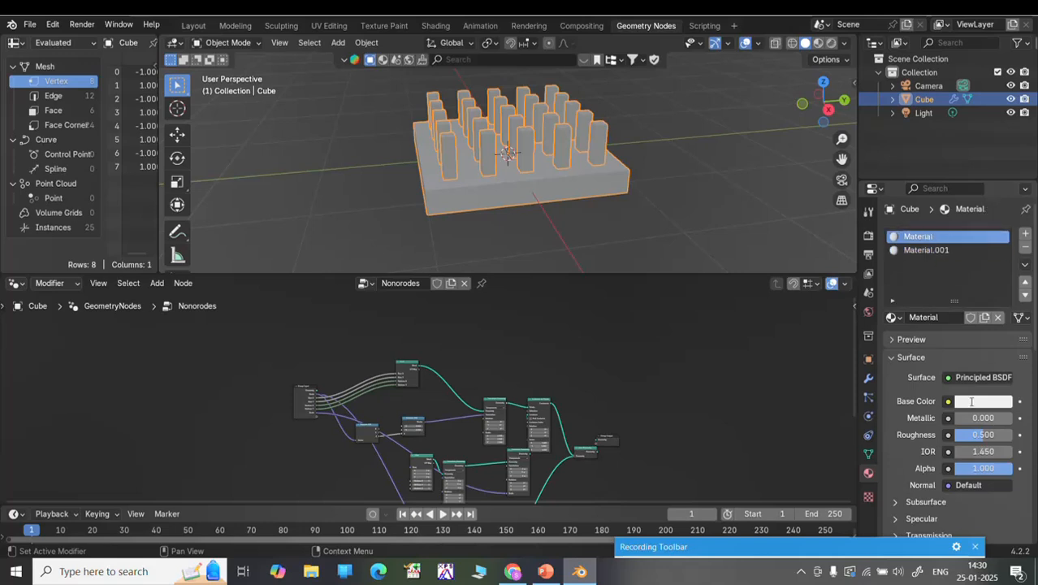
double_click(926, 236)
key(BackSpace)
text(base)
key(Return)
click(920, 251)
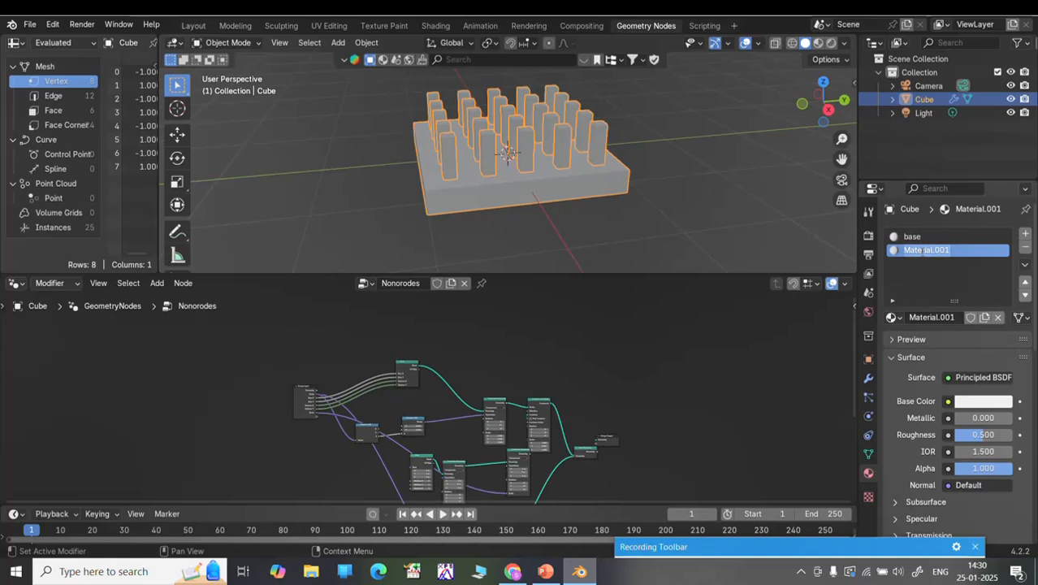
text(piller)
key(Return)
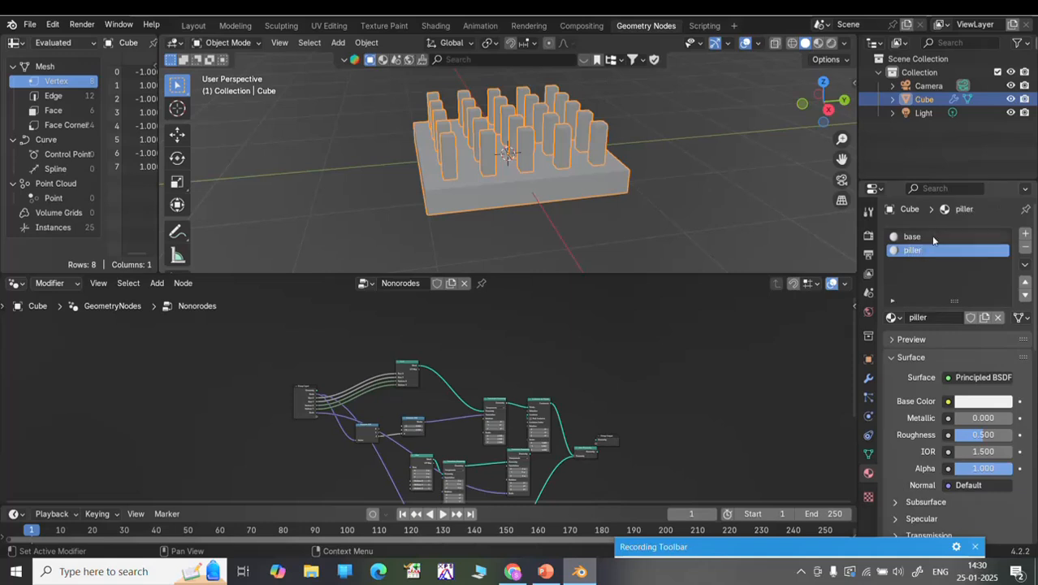
Set the base material's Base Color to yellow-green and the piller material's Base Color to light blue.
click(926, 236)
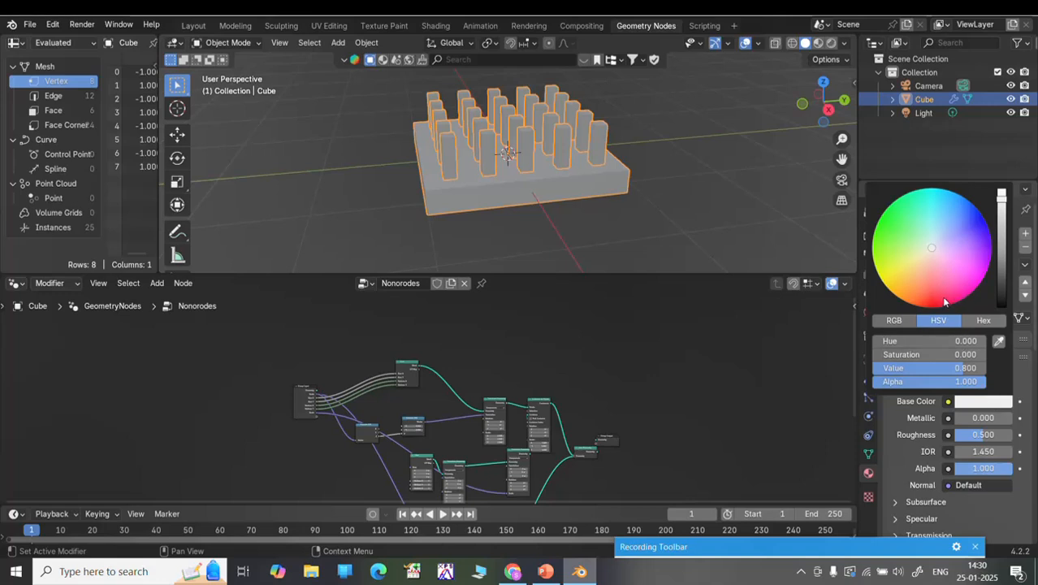
click(884, 258)
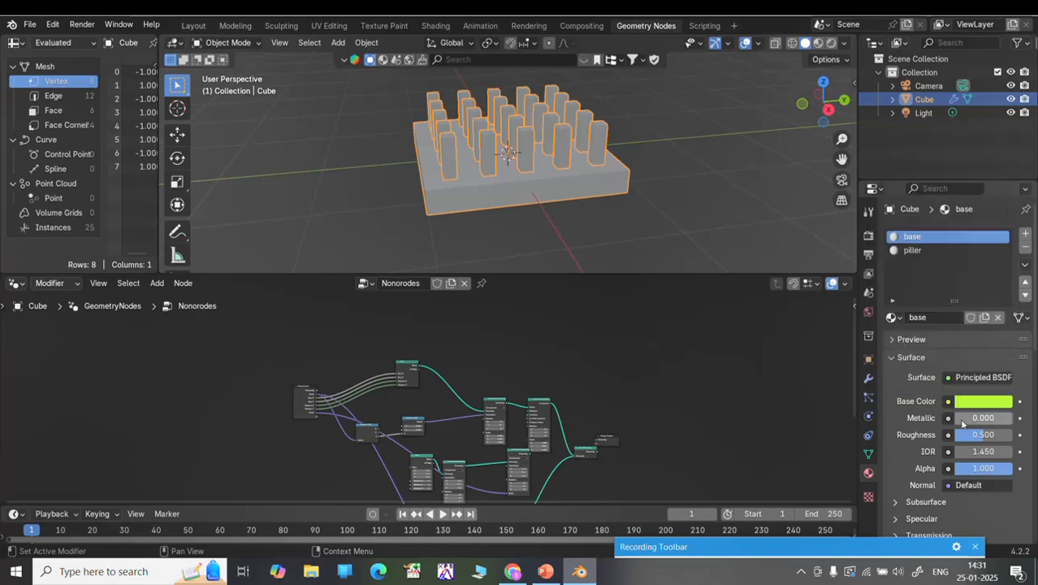
click(901, 250)
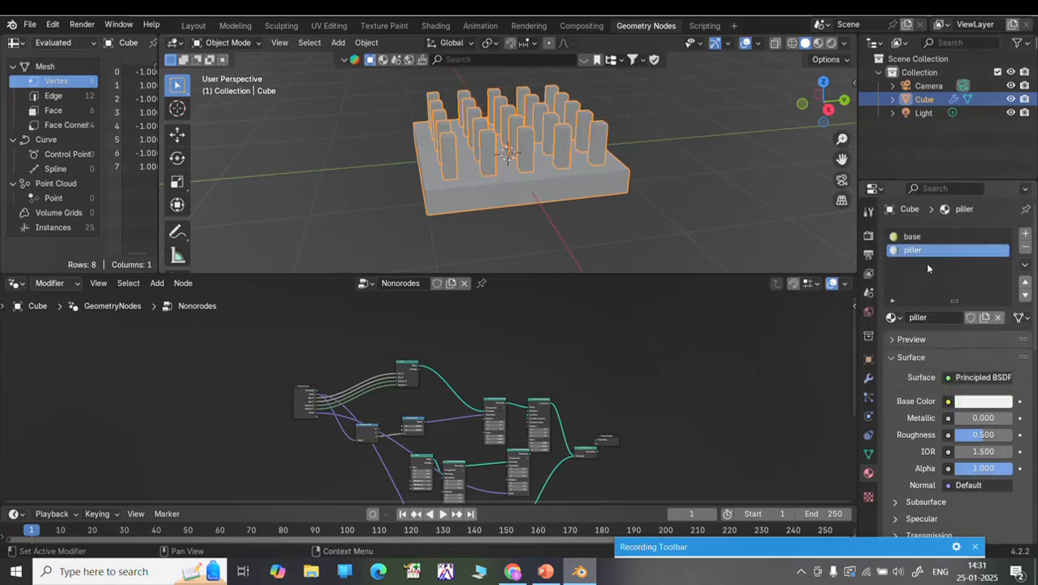
click(983, 401)
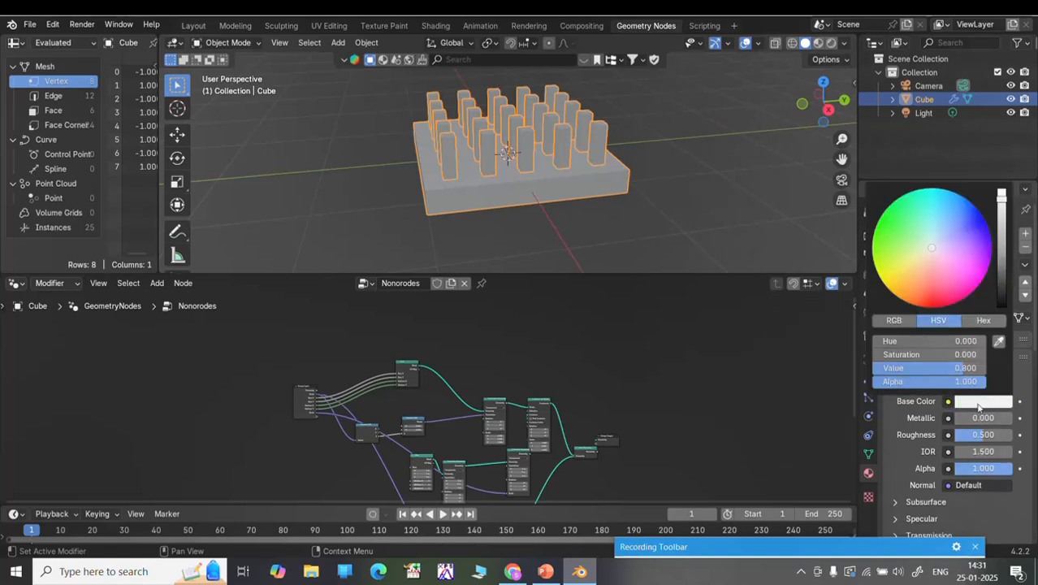
click(960, 211)
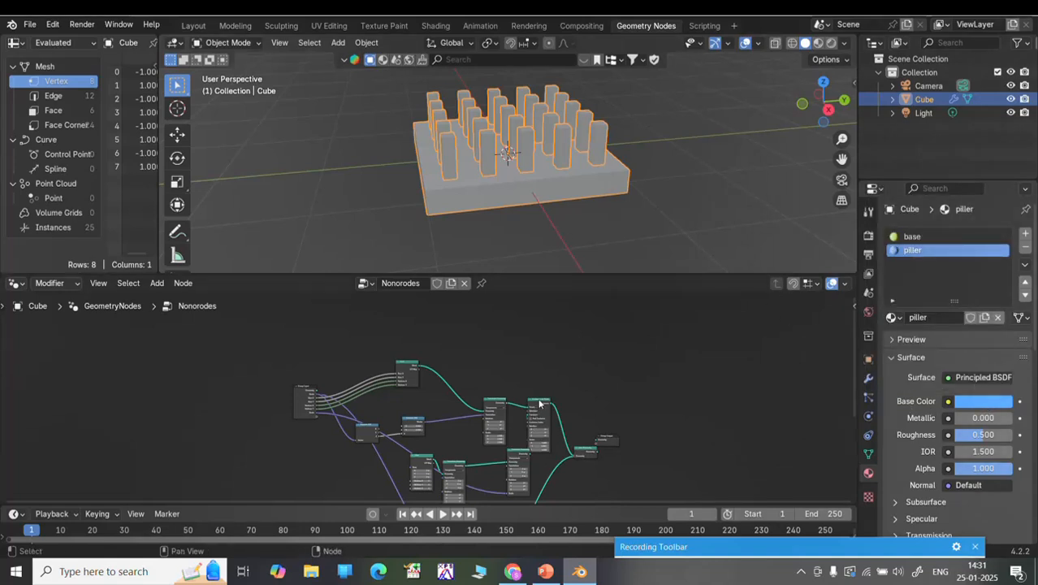
Spread out the Instance on Points, Join Geometry and Group Output nodes to make room before the join.
drag(539, 403, 544, 358)
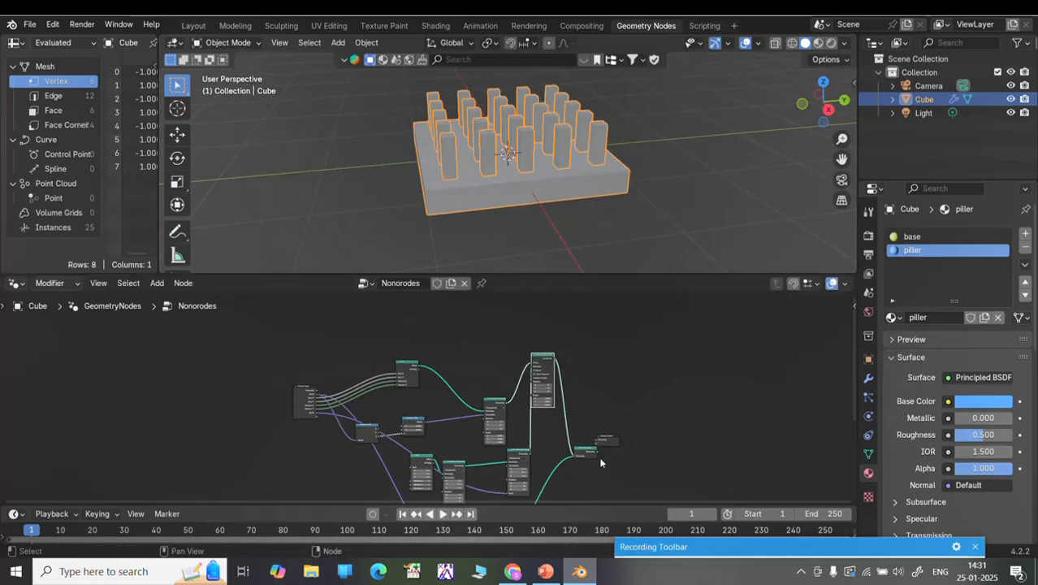
drag(610, 439, 683, 452)
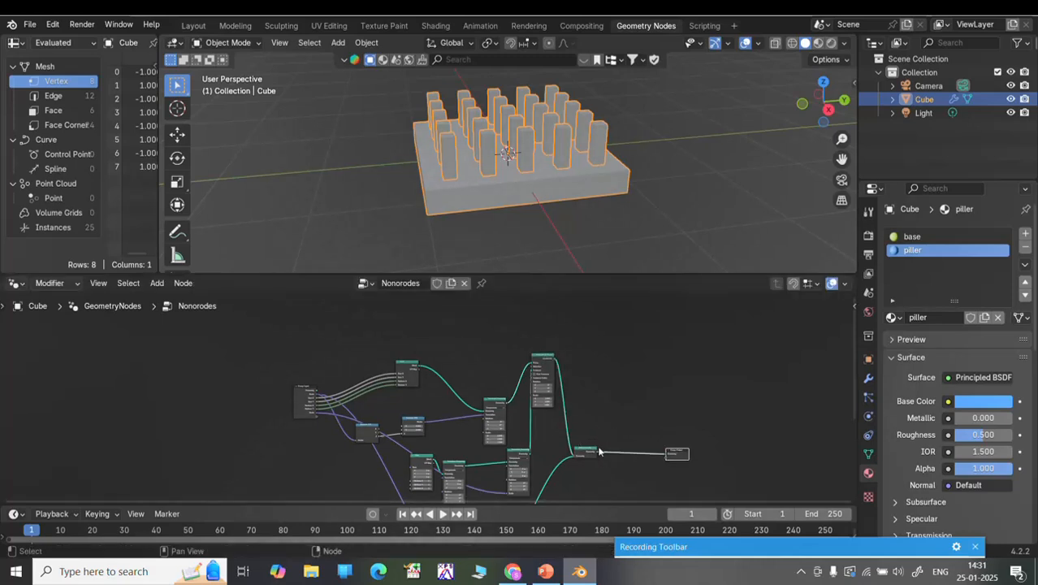
drag(588, 449, 646, 426)
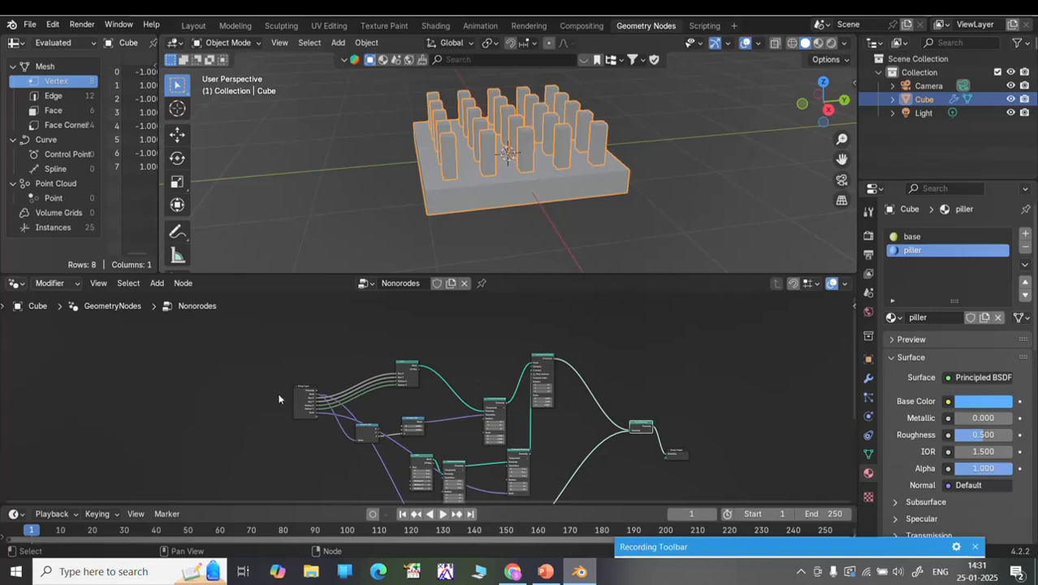
Insert a Set Material node between Instance on Points and Join Geometry, and a duplicate of it on the other link into Join Geometry.
key(shift+a)
mouse_move(261, 401)
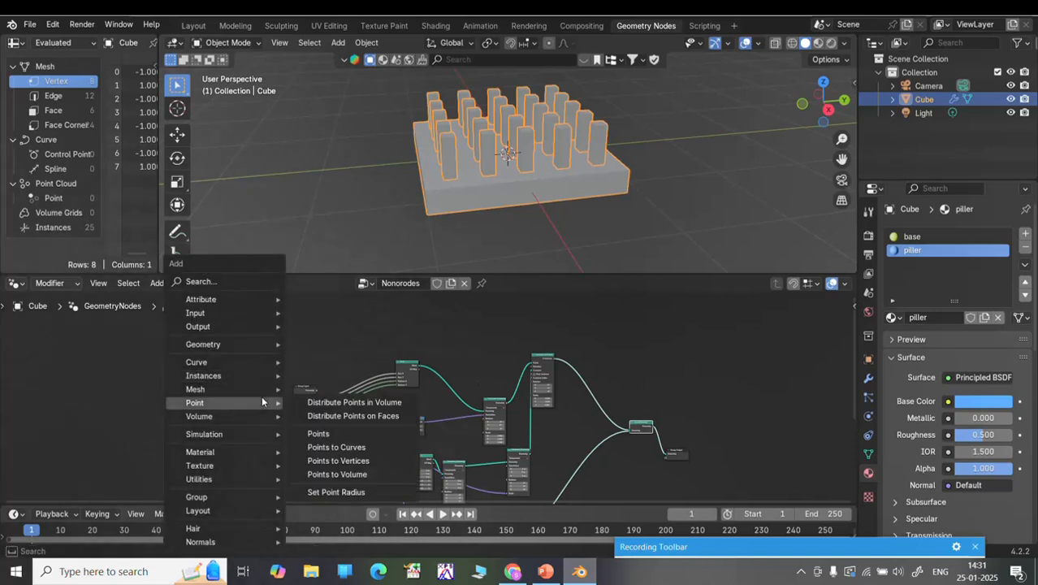
mouse_move(234, 452)
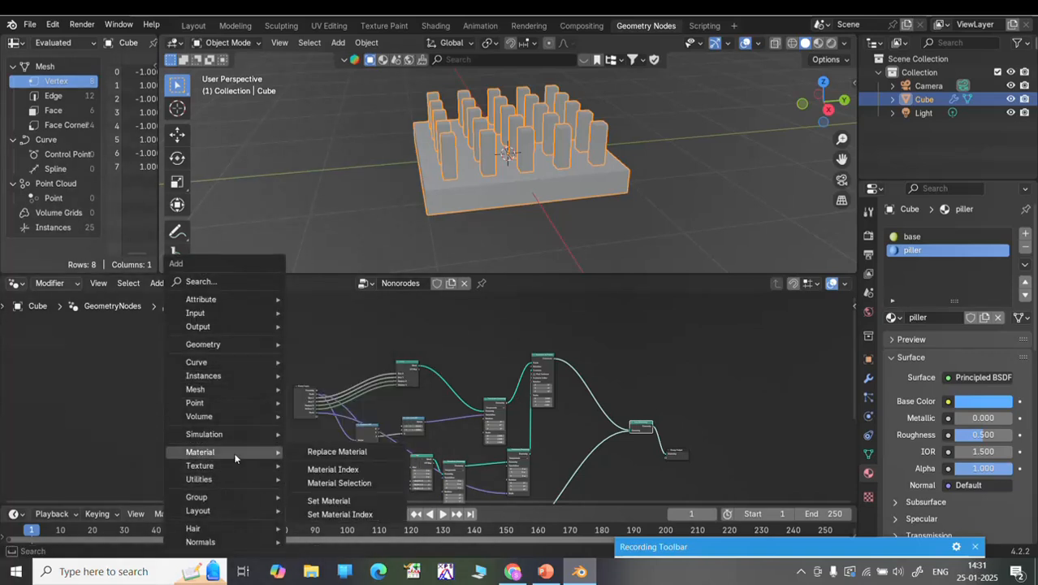
click(328, 501)
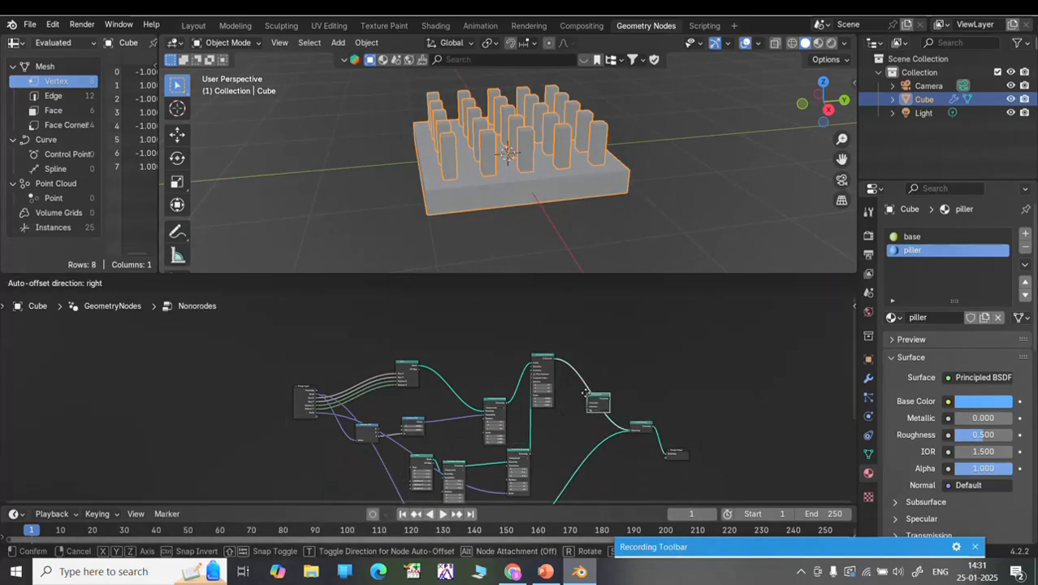
click(582, 385)
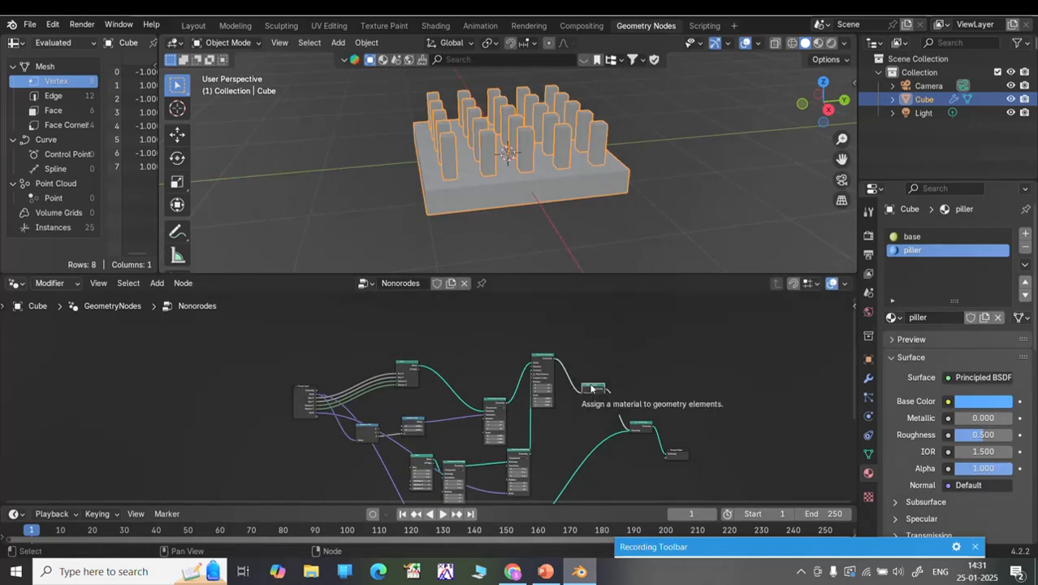
key(shift+d)
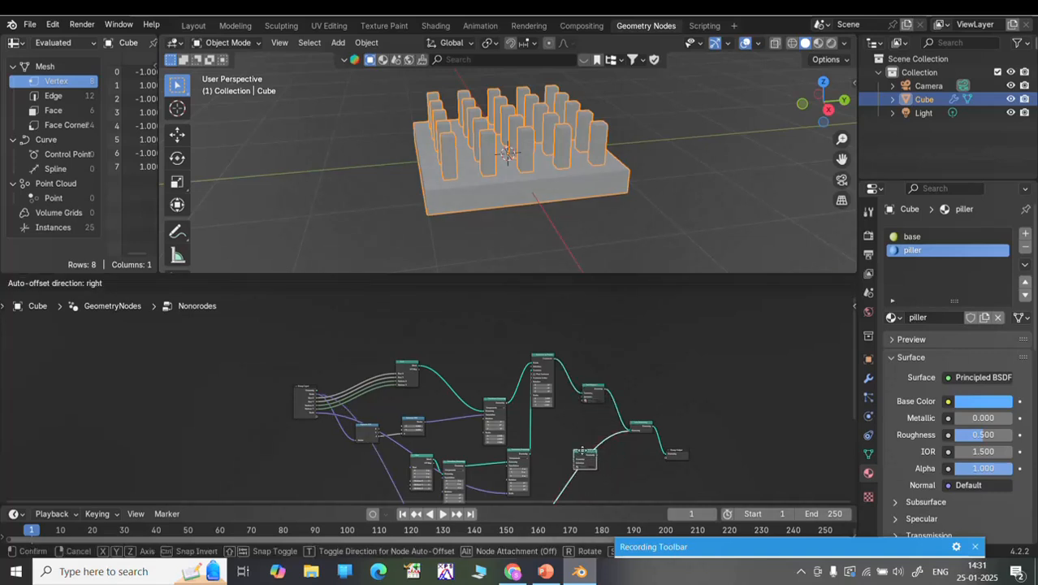
click(583, 457)
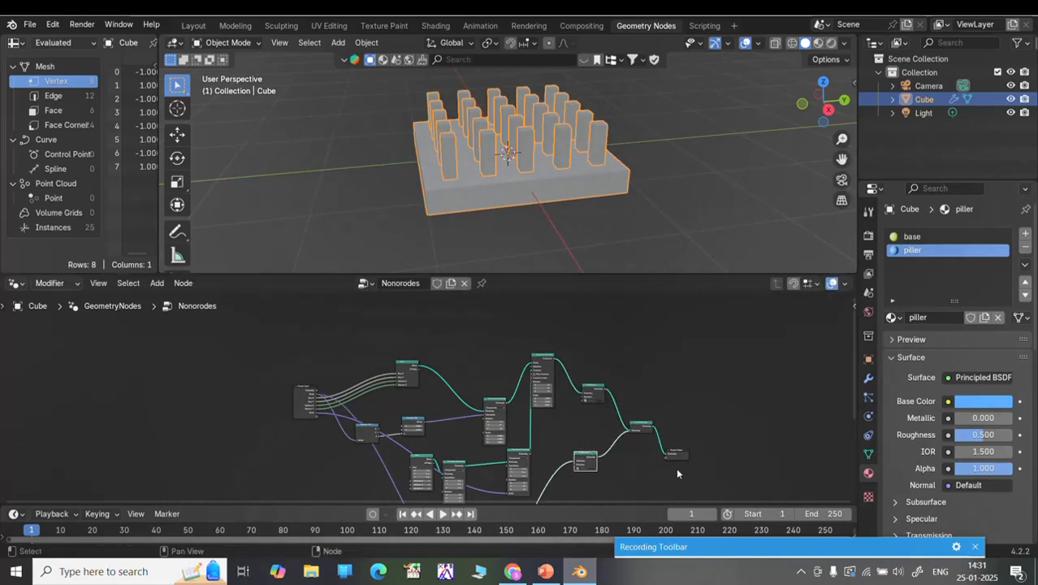
Expose the Material inputs of both Set Material nodes as modifier parameters by linking each to a new Group Input socket.
click(868, 380)
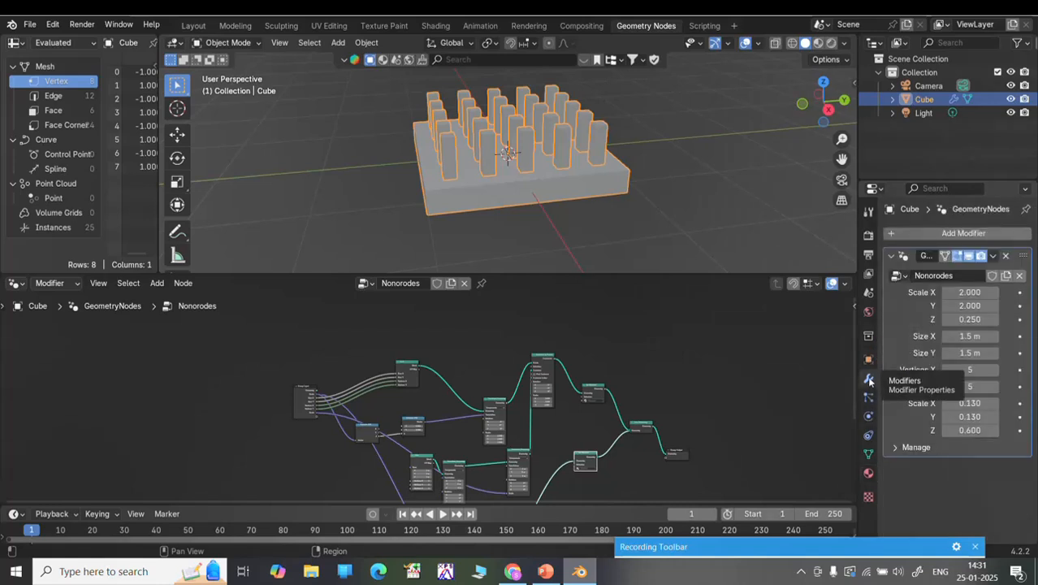
click(917, 448)
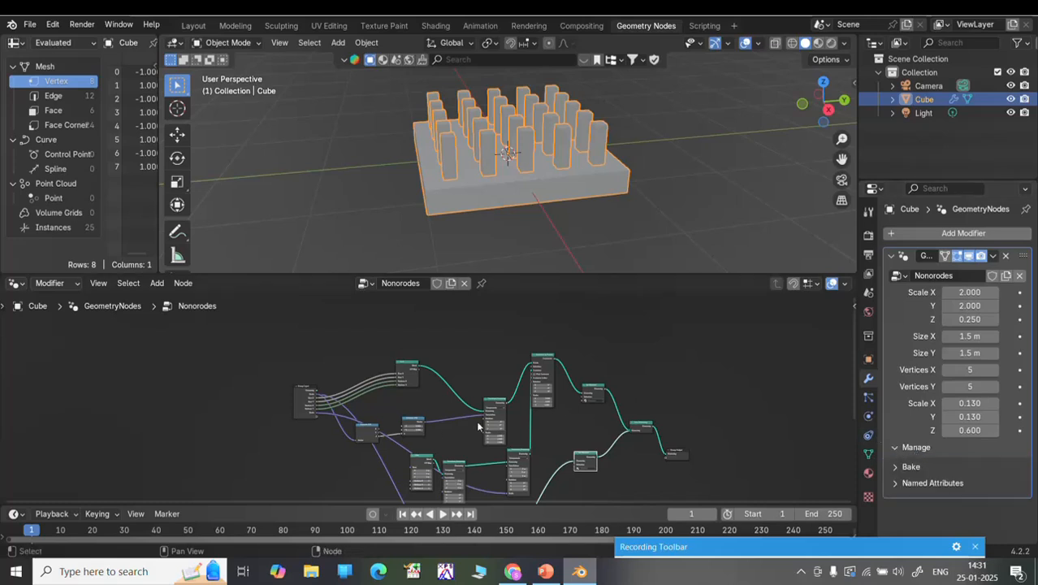
scroll(573, 408, up, 3)
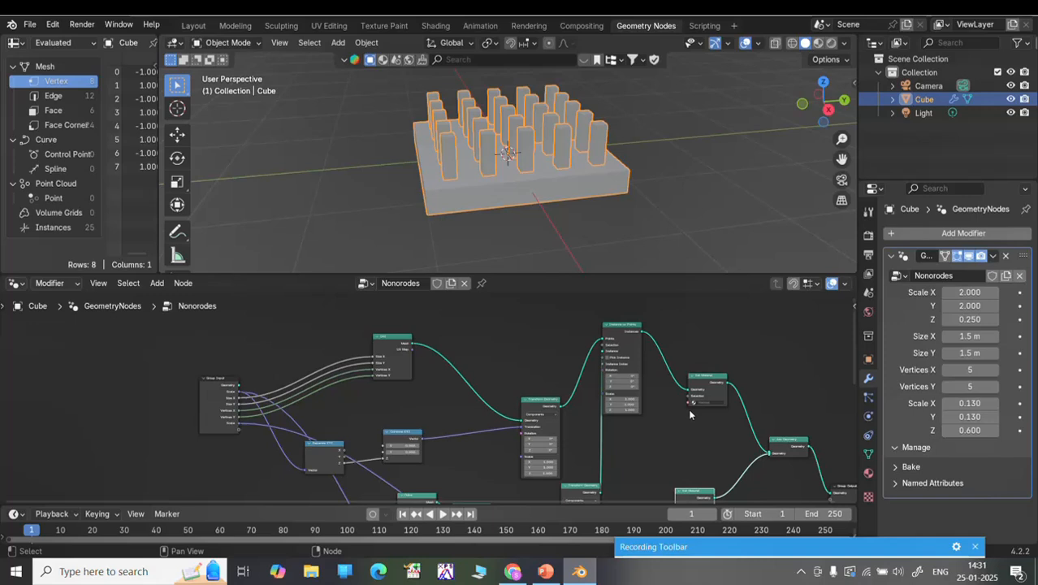
scroll(227, 404, up, 2)
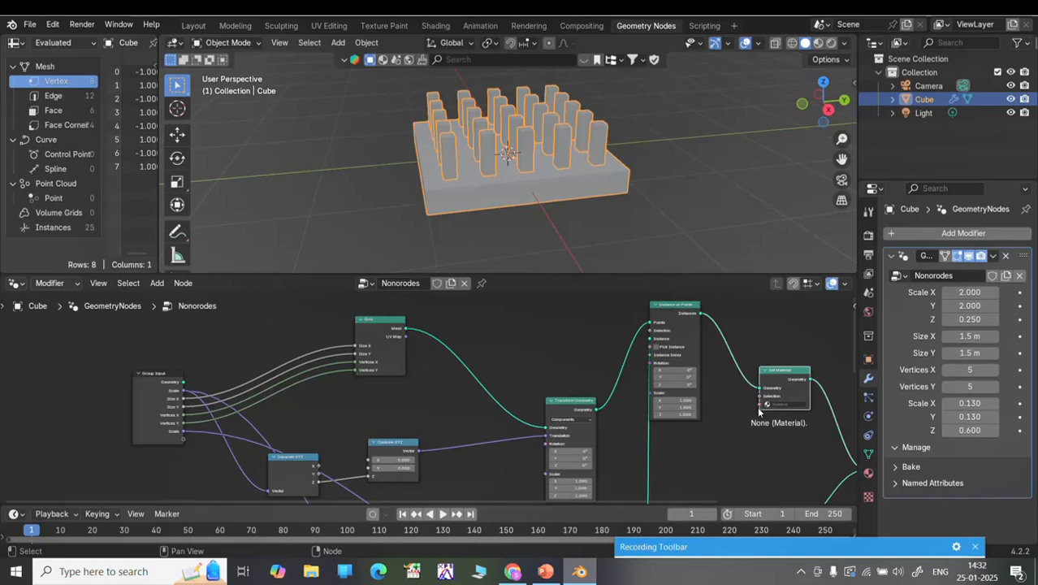
drag(763, 404, 195, 439)
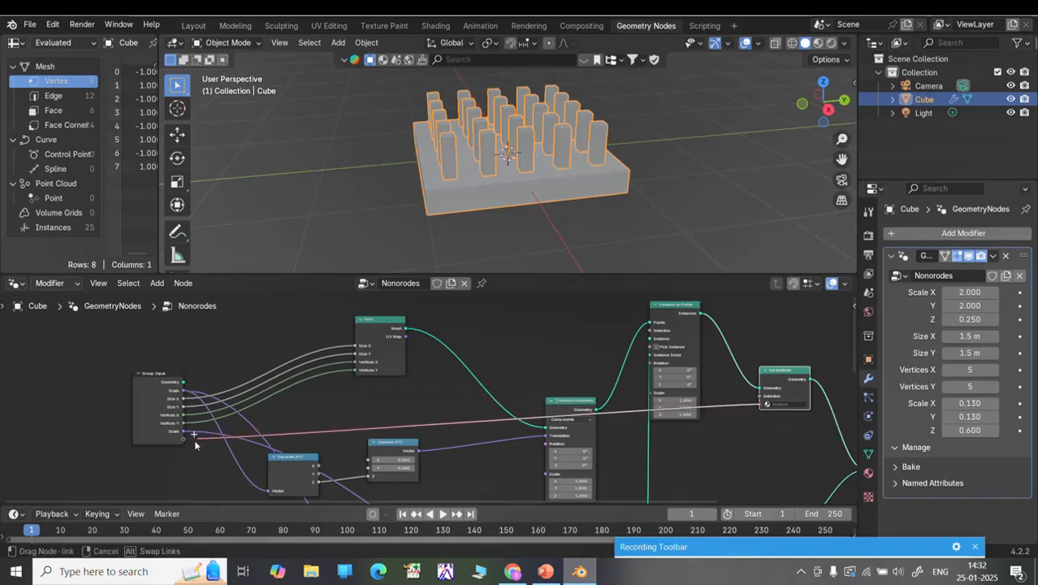
scroll(724, 433, down, 1)
scroll(725, 436, down, 4)
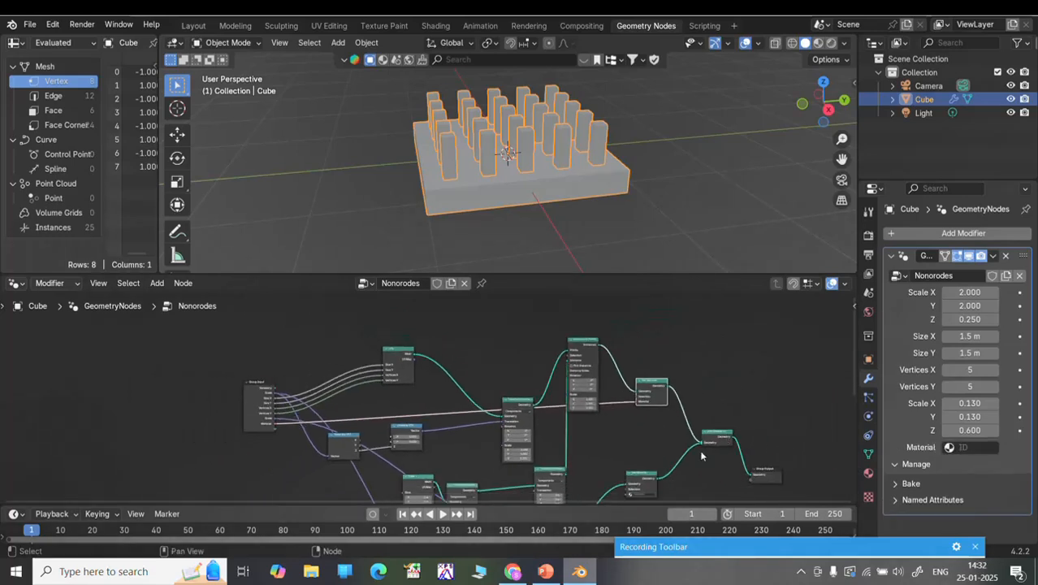
drag(647, 472, 281, 420)
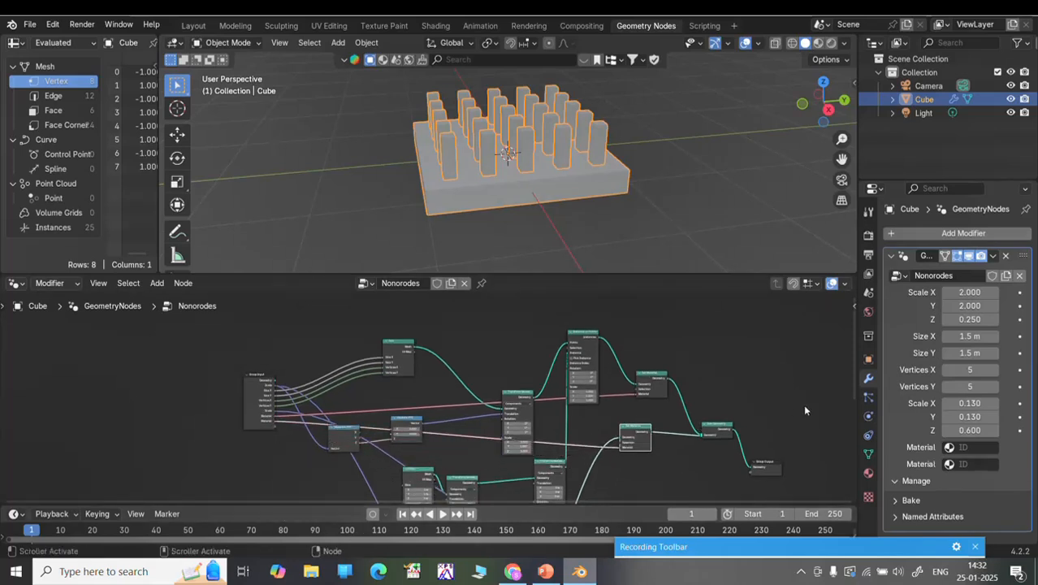
Assign base to the first Material parameter of the Nonorodes modifier and piller to the second.
click(971, 447)
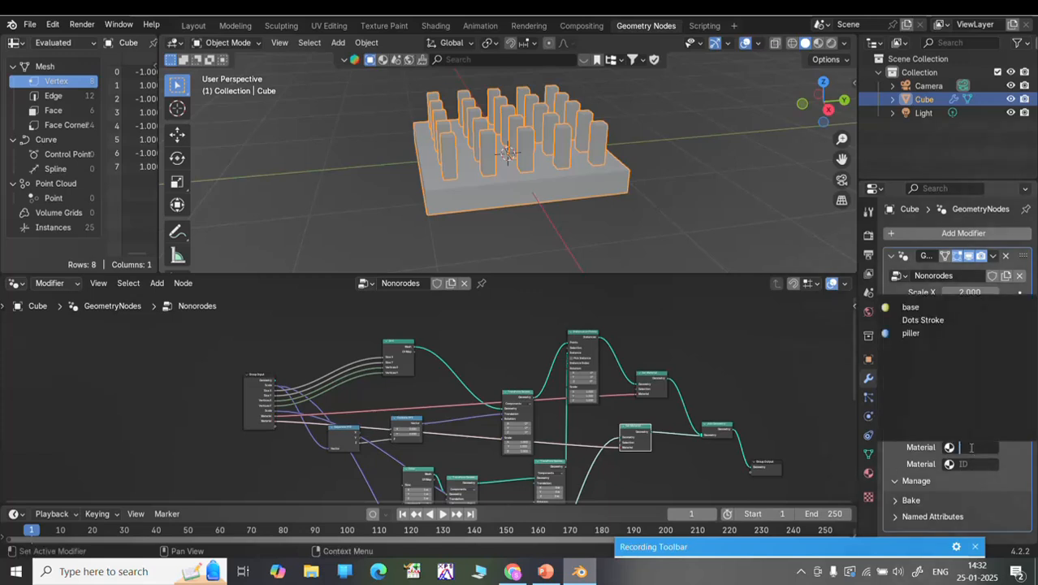
click(920, 309)
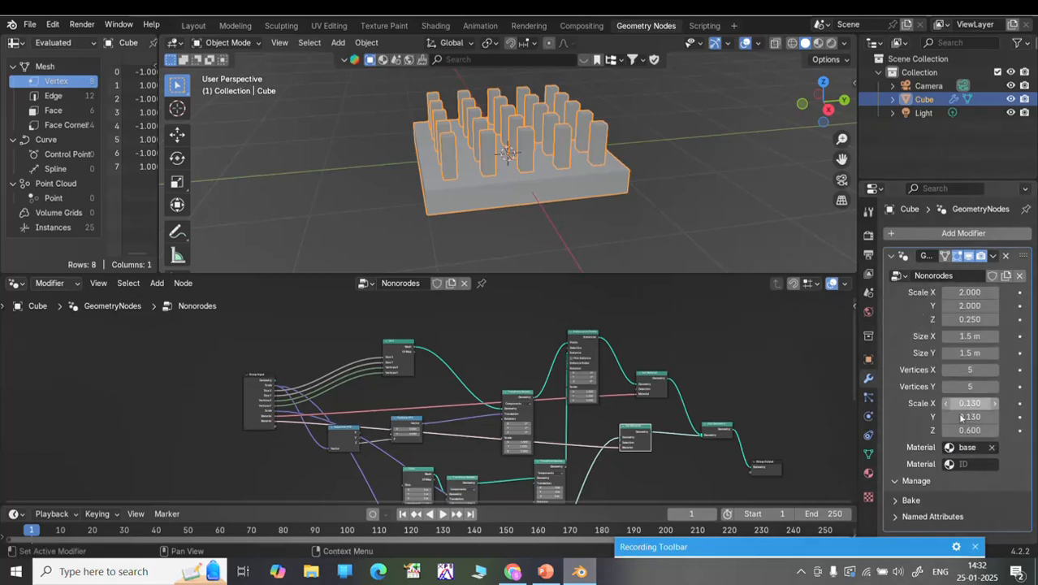
click(966, 464)
click(907, 350)
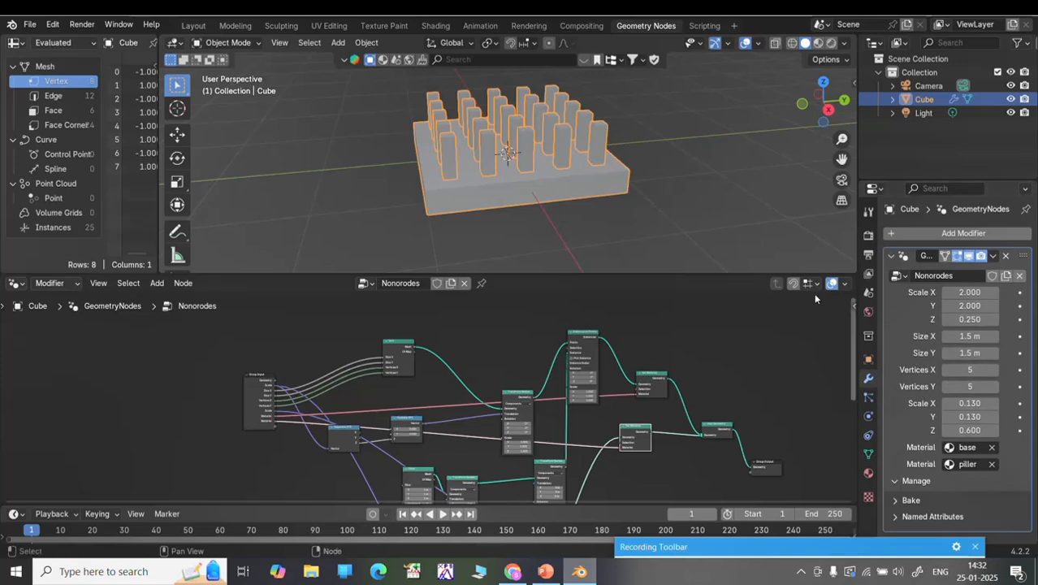
Switch the viewport to Material Preview shading and set the base's Scale Z to 0.150 in the Nonorodes modifier.
click(817, 42)
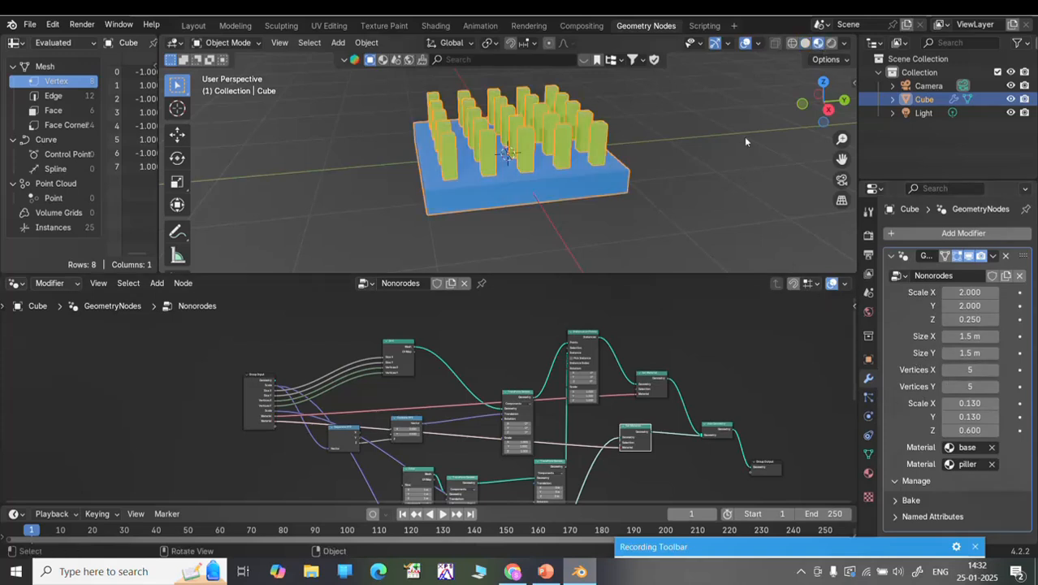
click(709, 215)
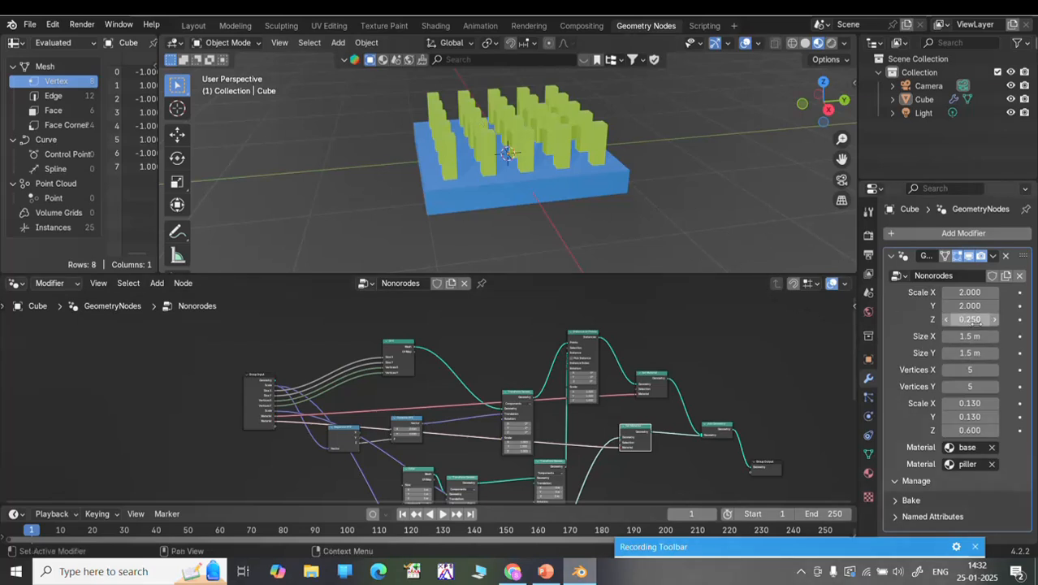
click(969, 306)
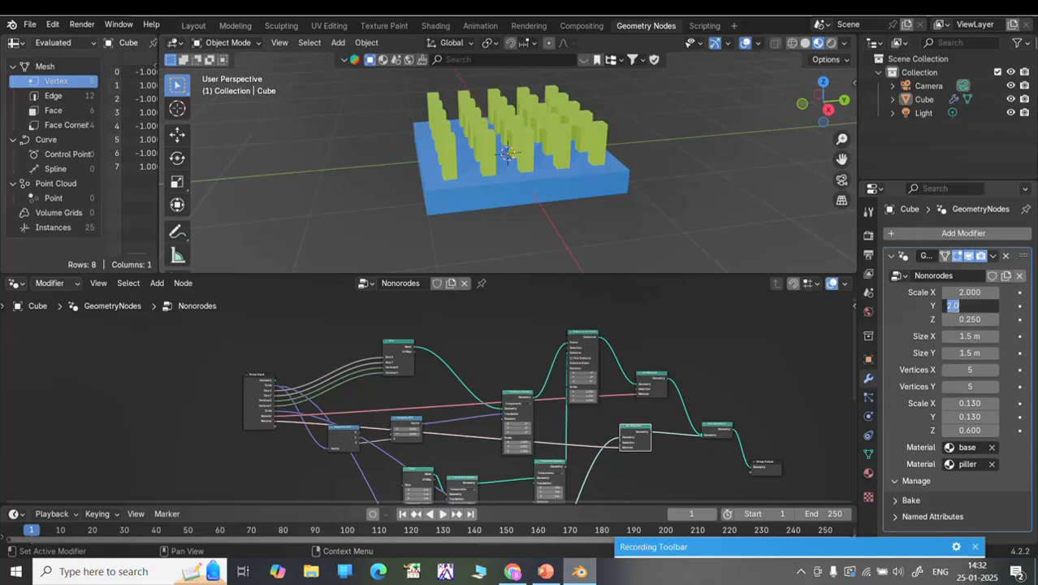
click(977, 319)
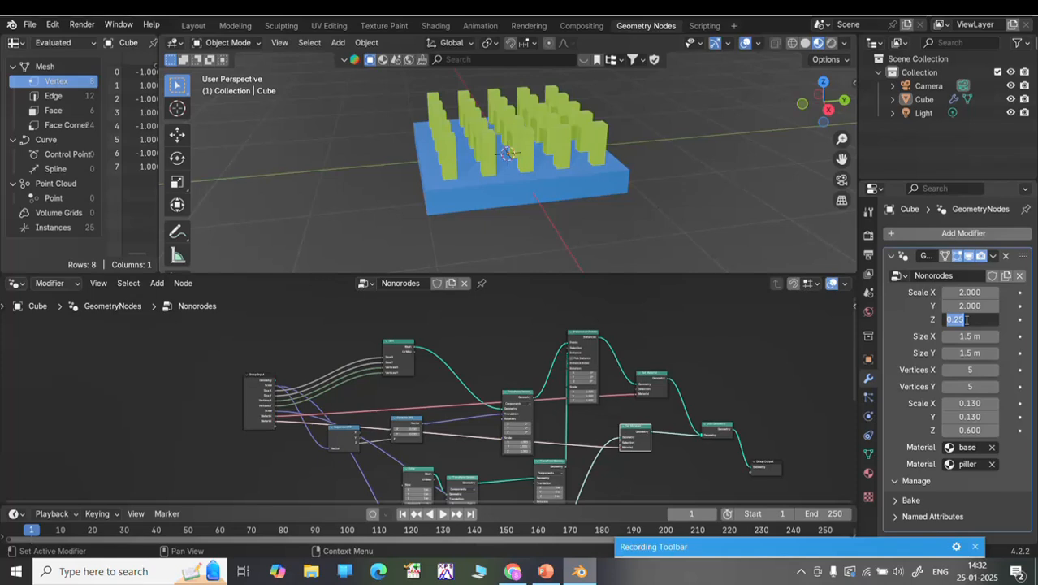
text(0.20)
key(Return)
click(966, 319)
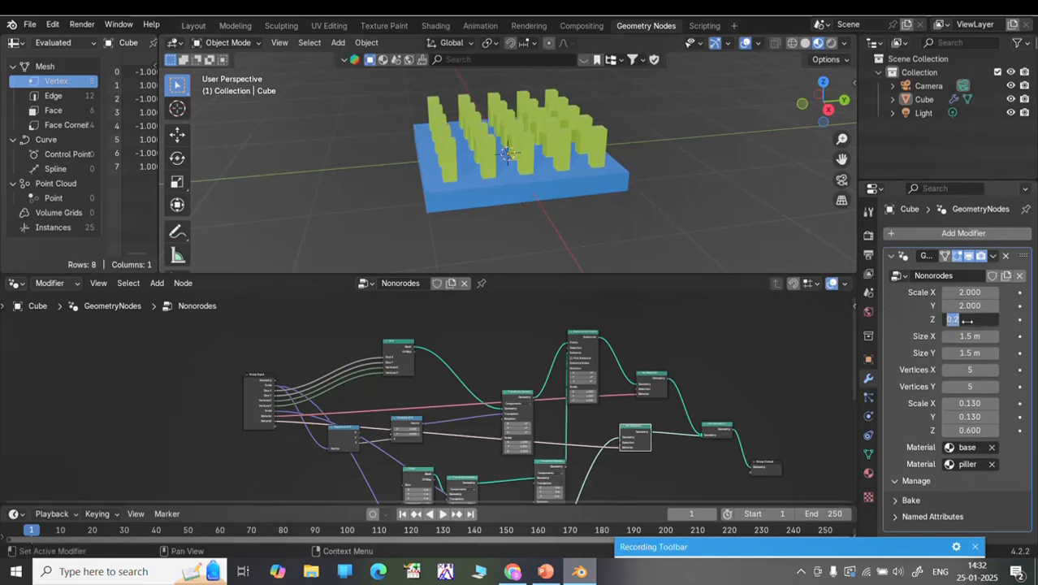
text(0)
key(Return)
click(531, 199)
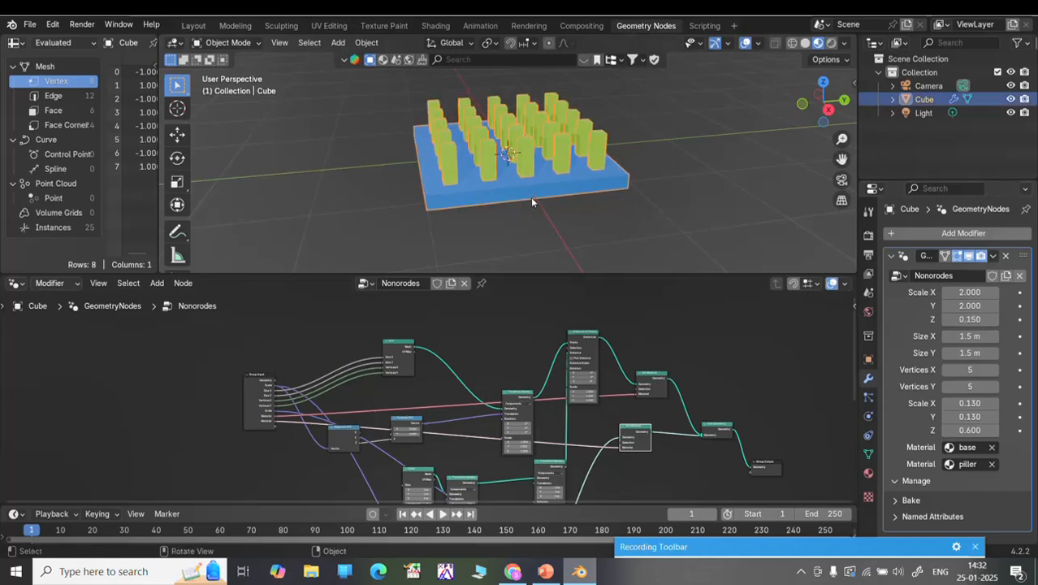
scroll(529, 199, up, 3)
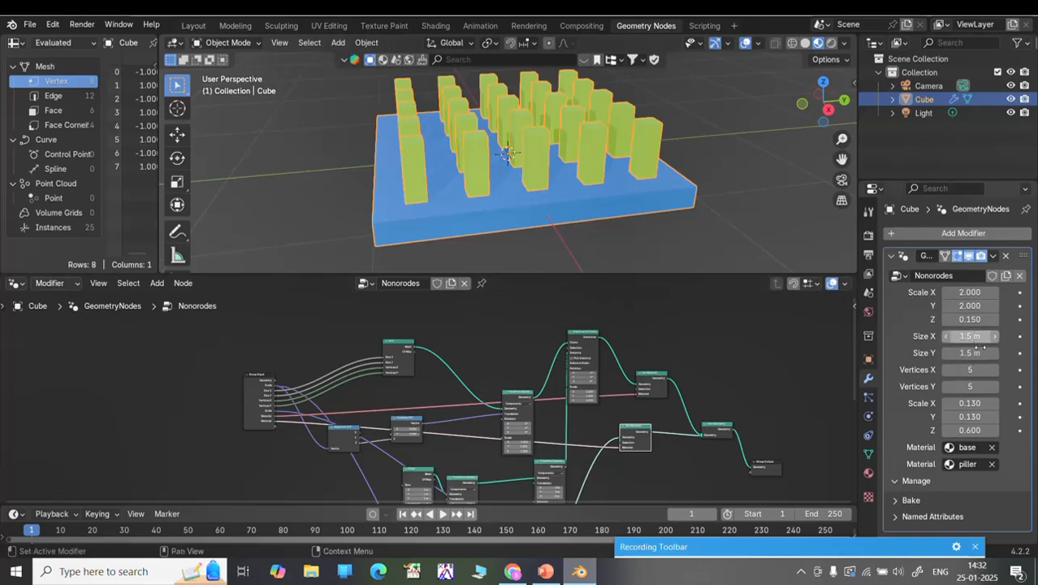
Increase the rod grid's Size X to 1.64 m in the modifier.
click(994, 338)
click(995, 338)
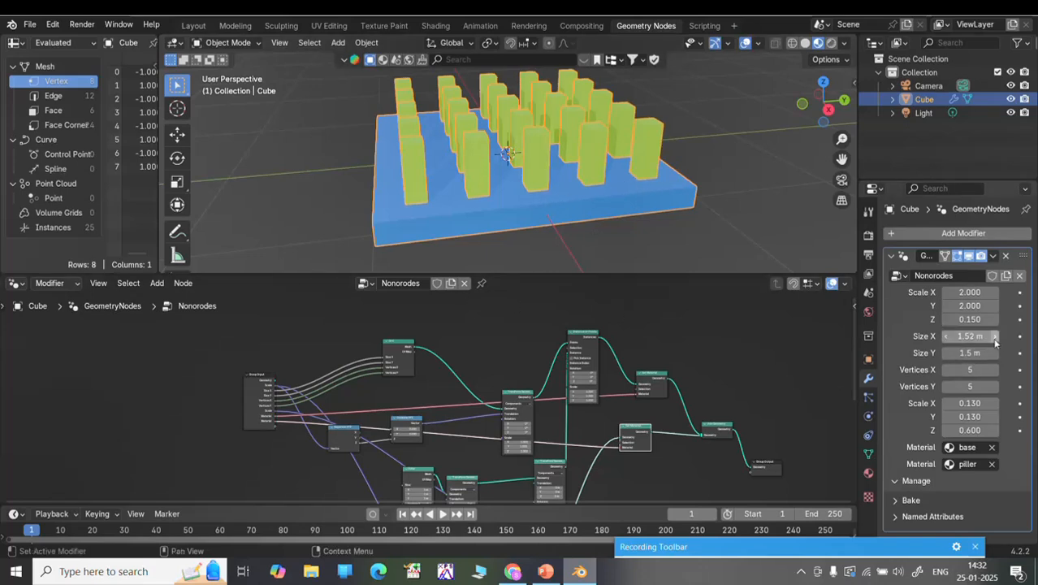
click(995, 338)
click(995, 338)
click(994, 338)
click(995, 338)
click(995, 338)
click(995, 337)
click(995, 338)
click(995, 338)
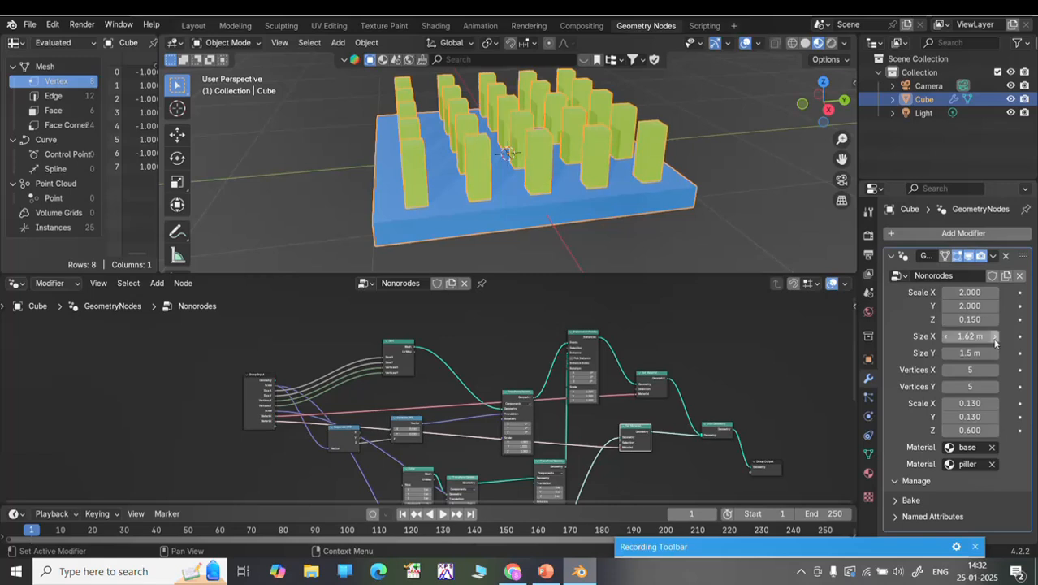
click(995, 338)
click(995, 338)
Increase the rod grid's Size Y to 1.57 m in the modifier.
click(994, 352)
click(993, 352)
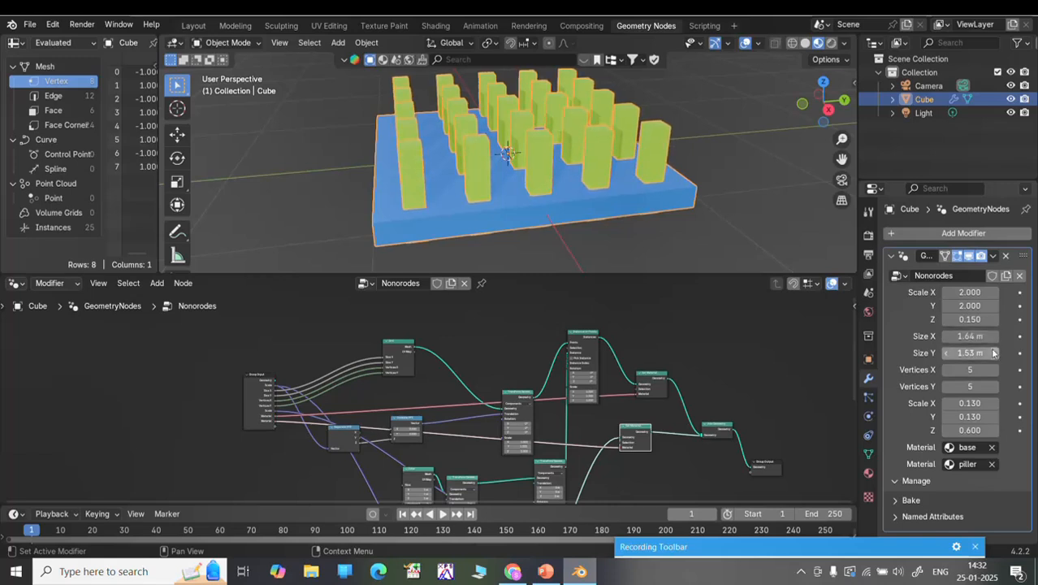
click(994, 352)
click(993, 353)
click(994, 353)
click(993, 353)
click(993, 353)
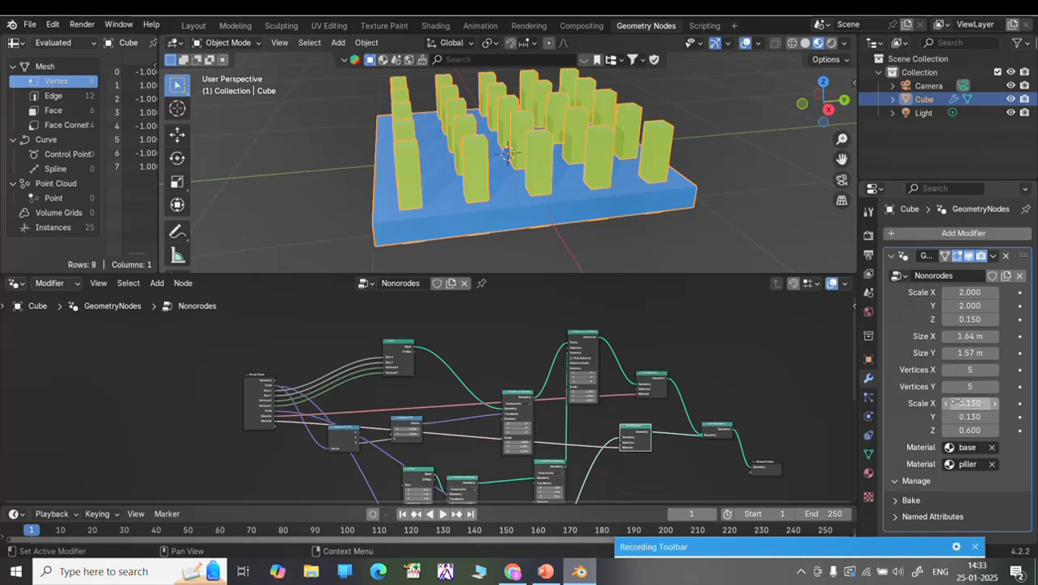
Try 7 vertices along both X and Y for the rod grid, and return both counts to 5.
click(993, 372)
click(994, 371)
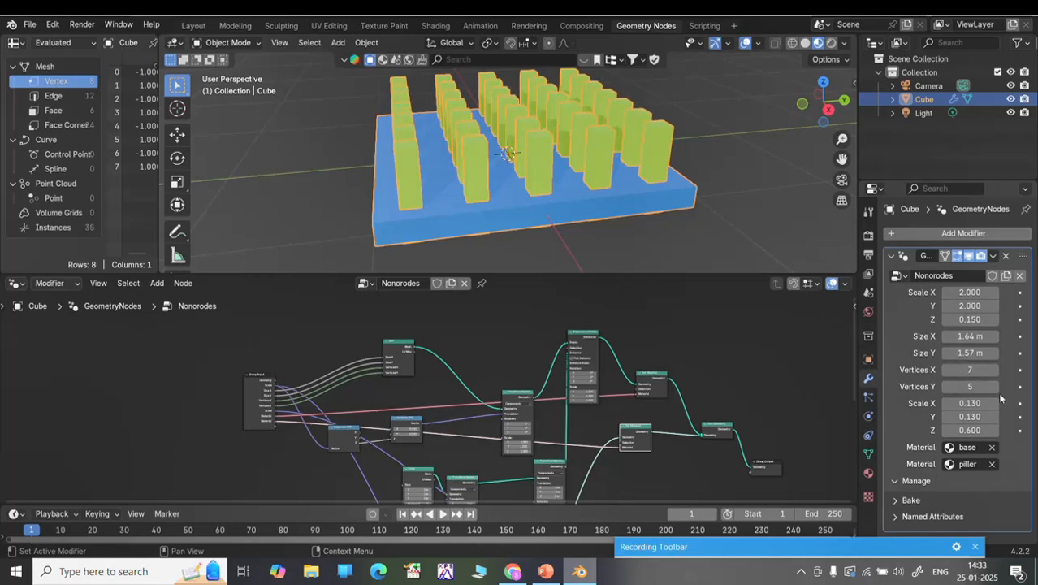
click(996, 386)
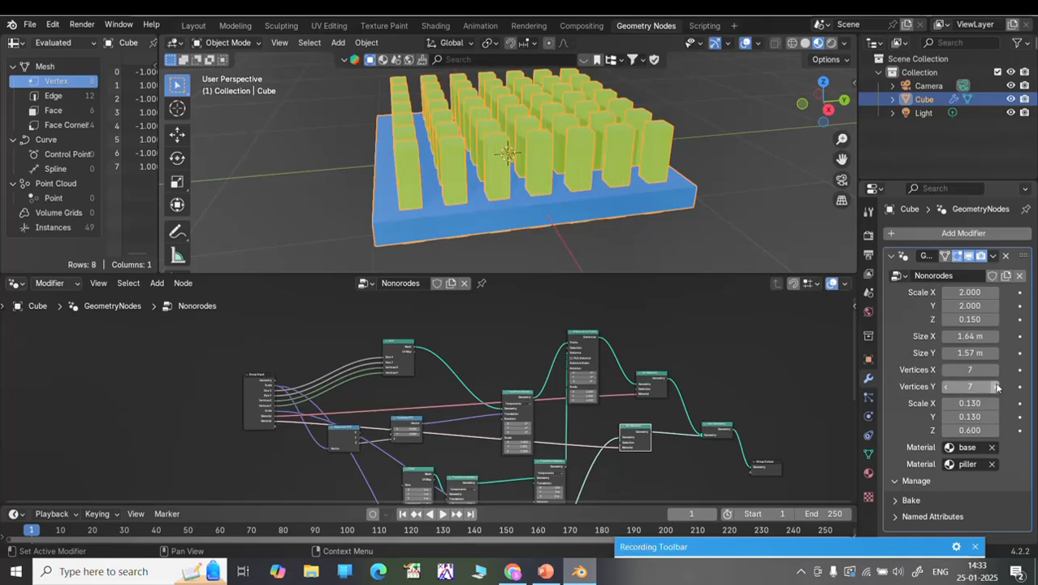
click(946, 387)
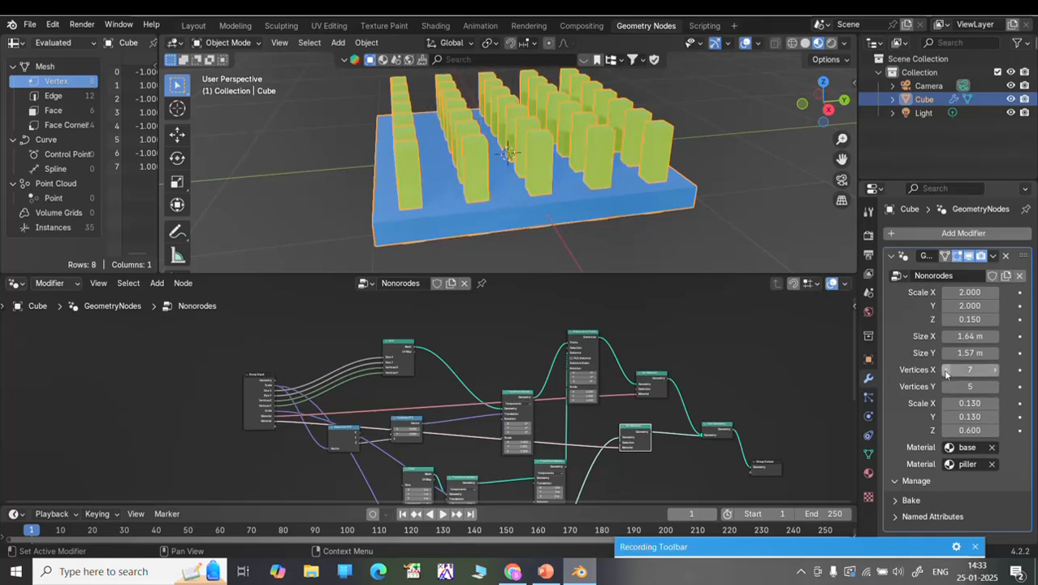
click(946, 369)
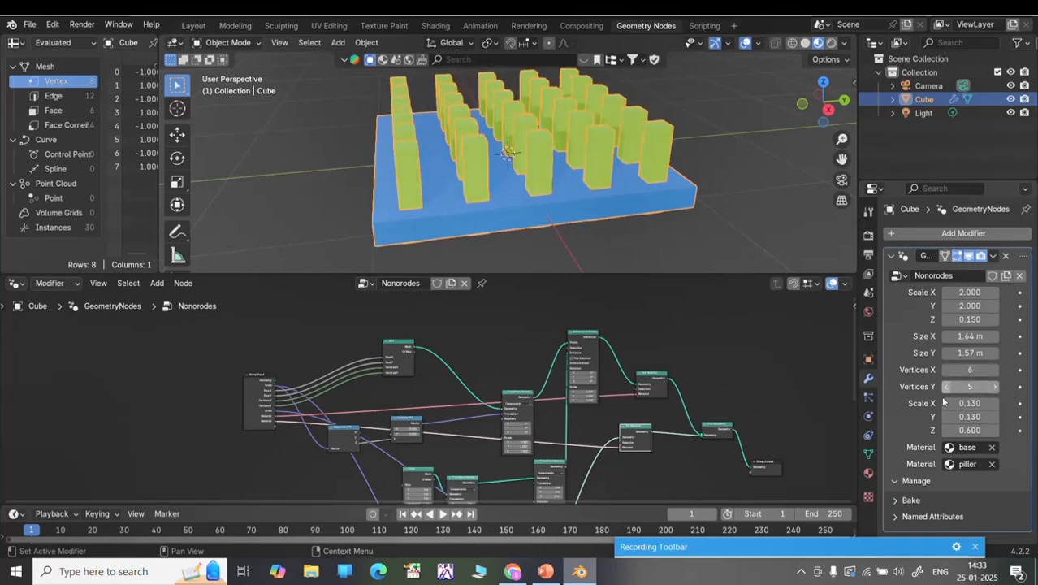
click(945, 369)
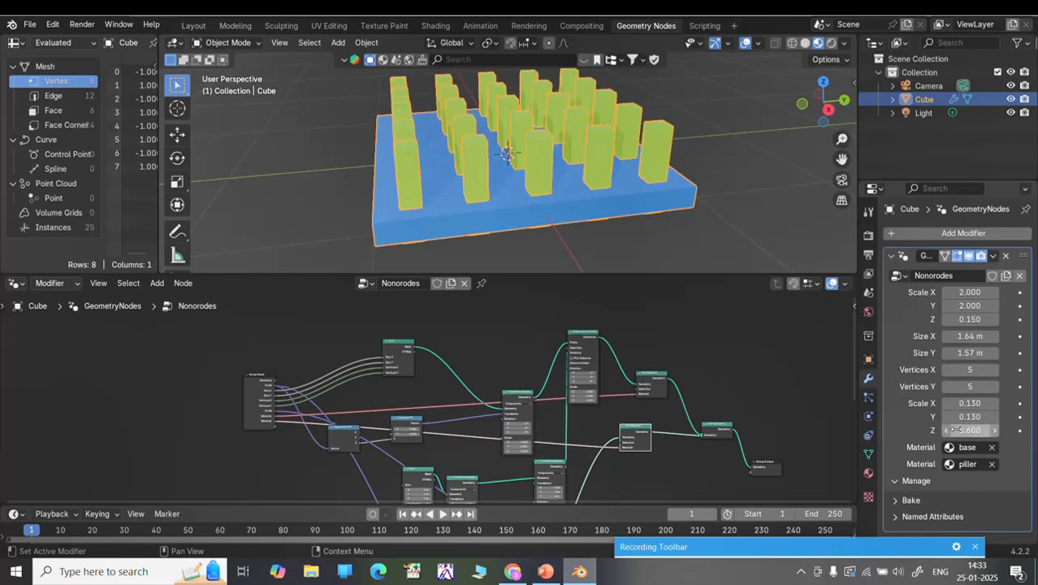
Try widening the rods to a Scale X of 0.180, and return it to 0.130.
click(995, 403)
click(995, 403)
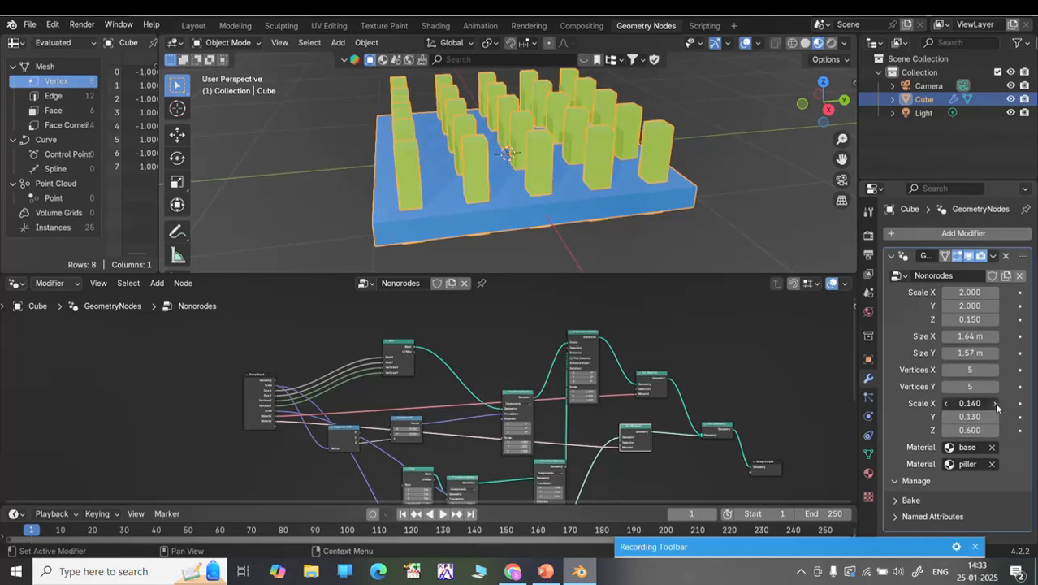
click(995, 404)
click(995, 403)
click(995, 404)
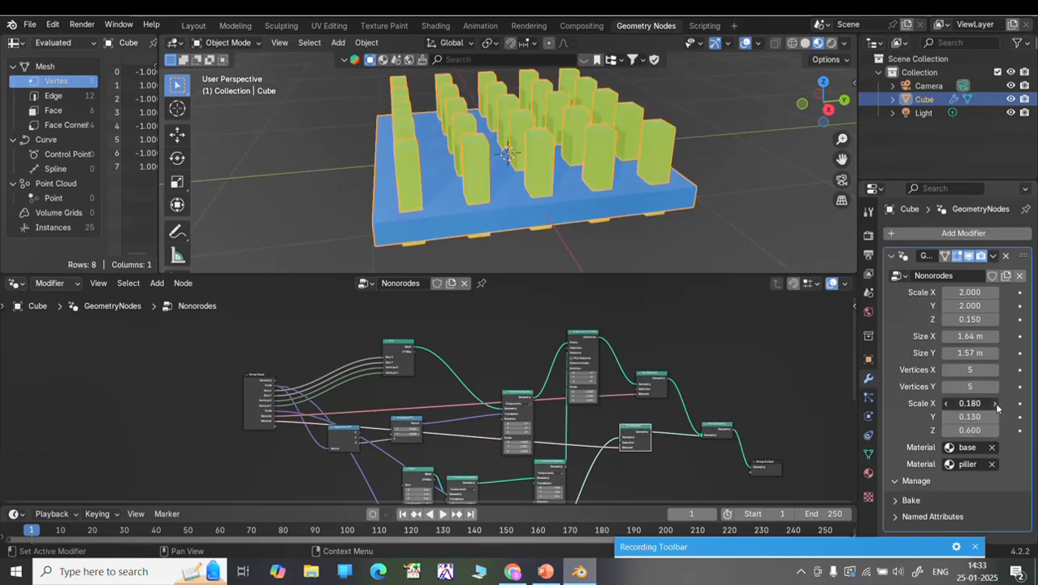
click(946, 404)
click(946, 403)
click(946, 404)
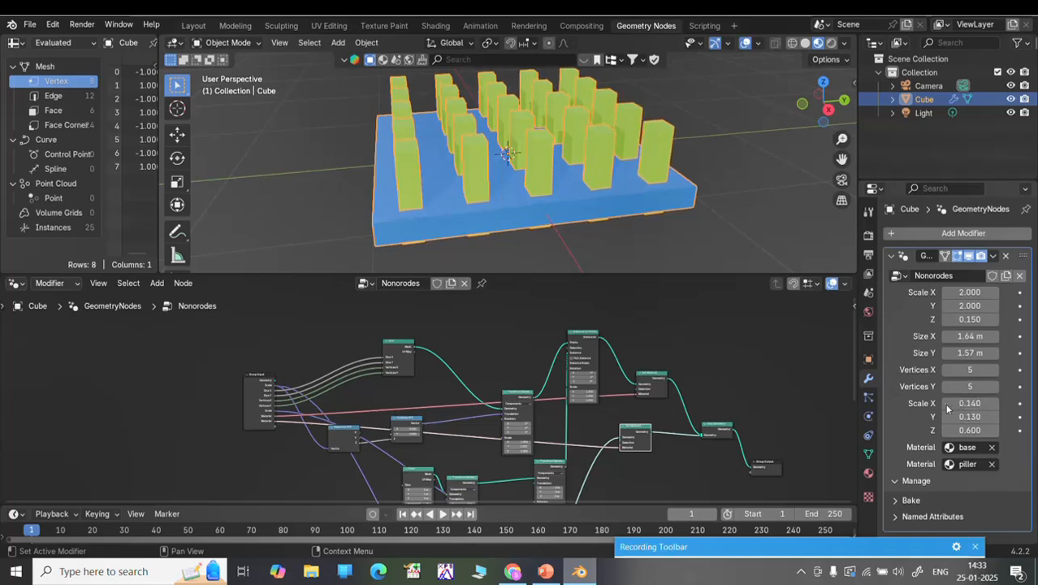
click(946, 404)
click(946, 403)
Adjust the rods' Scale Y to 0.120.
click(947, 417)
click(946, 417)
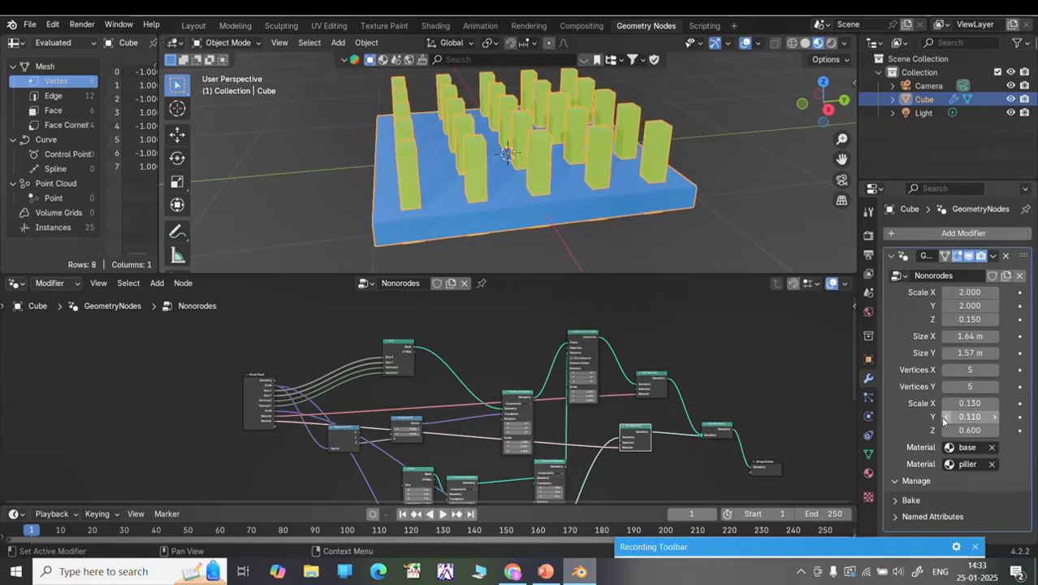
click(946, 416)
click(946, 417)
click(993, 417)
click(994, 416)
click(993, 416)
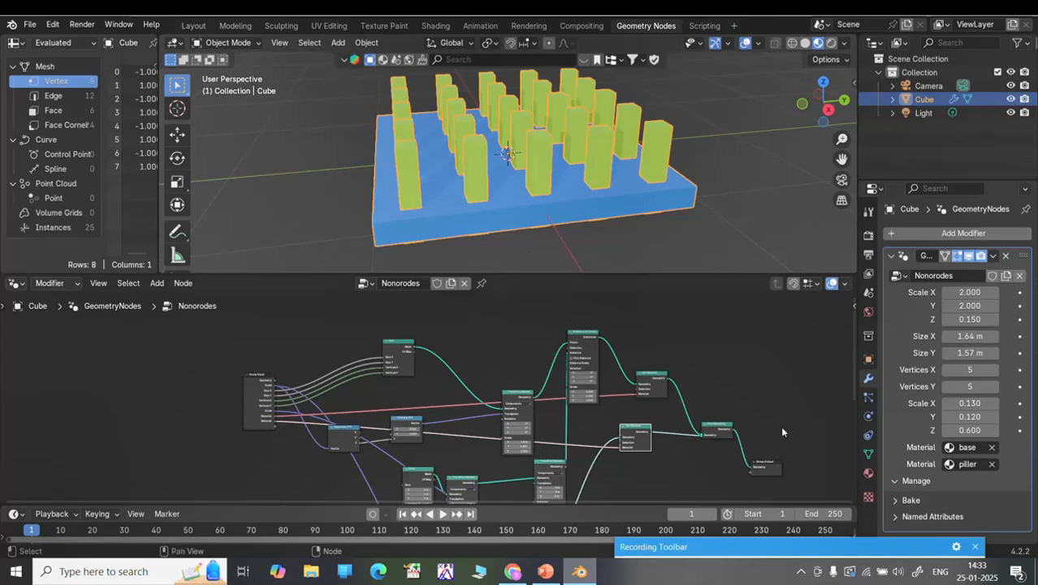
Examine the Base Color of the base material.
click(868, 473)
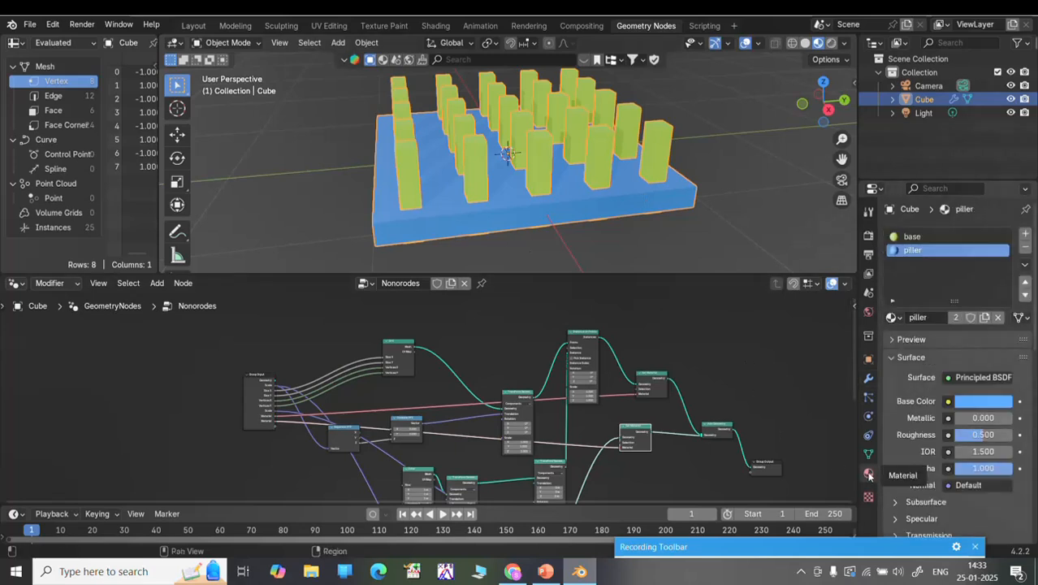
click(924, 241)
click(976, 404)
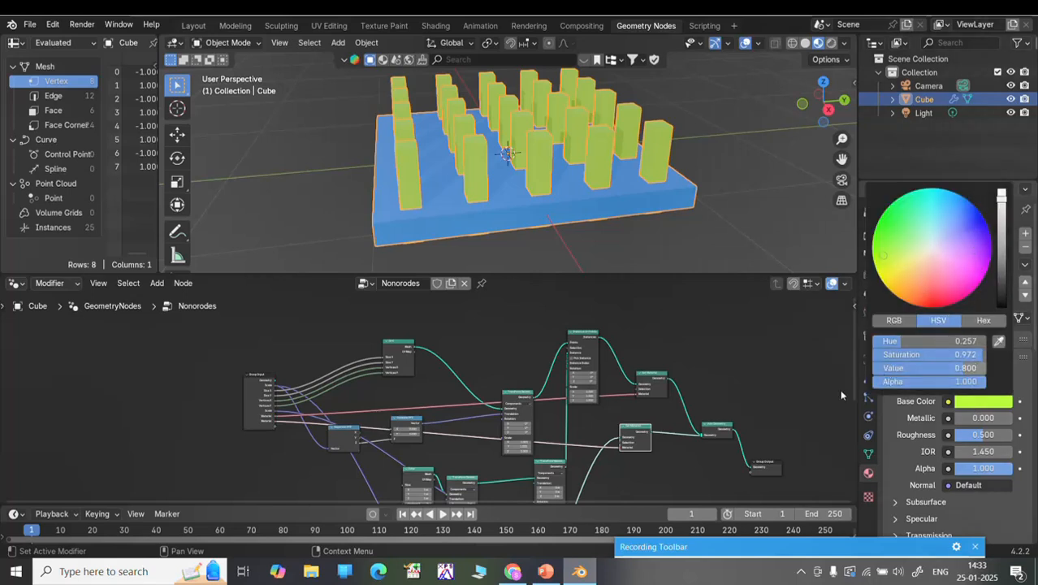
Swap the modifier's materials by assigning piller to the first Material parameter and base to the second.
click(867, 379)
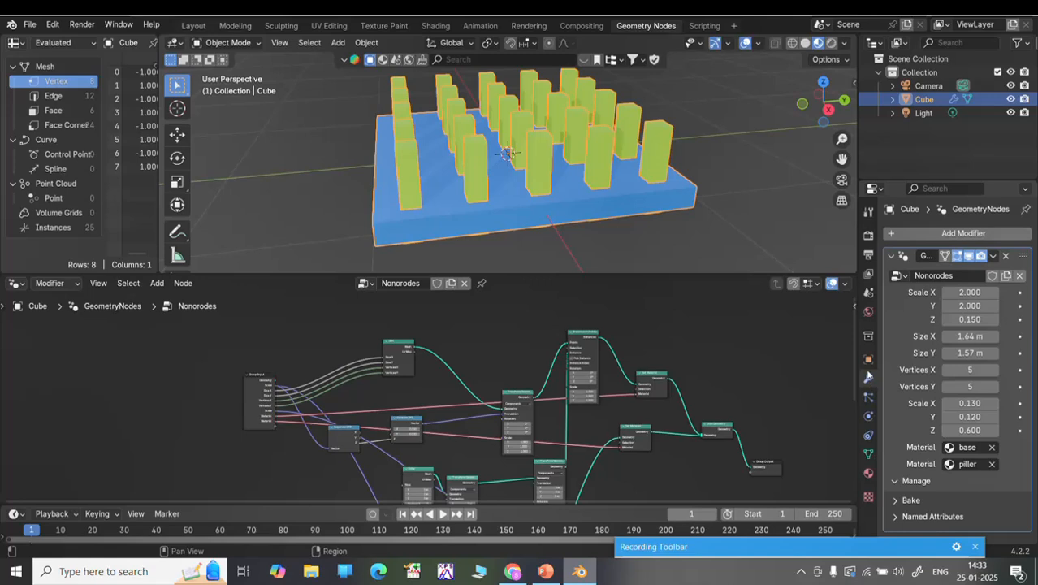
click(966, 447)
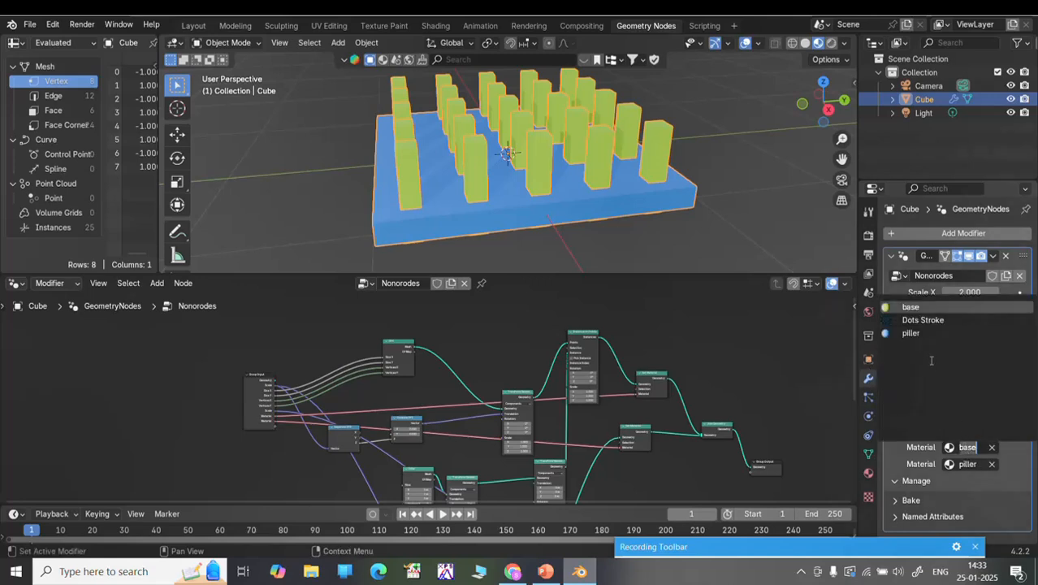
click(918, 333)
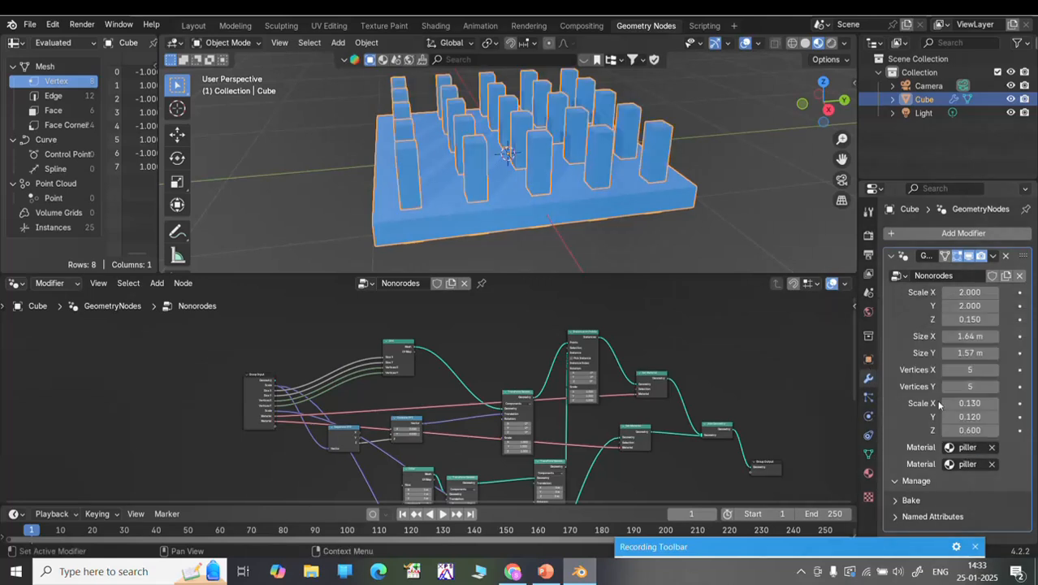
click(965, 464)
click(963, 464)
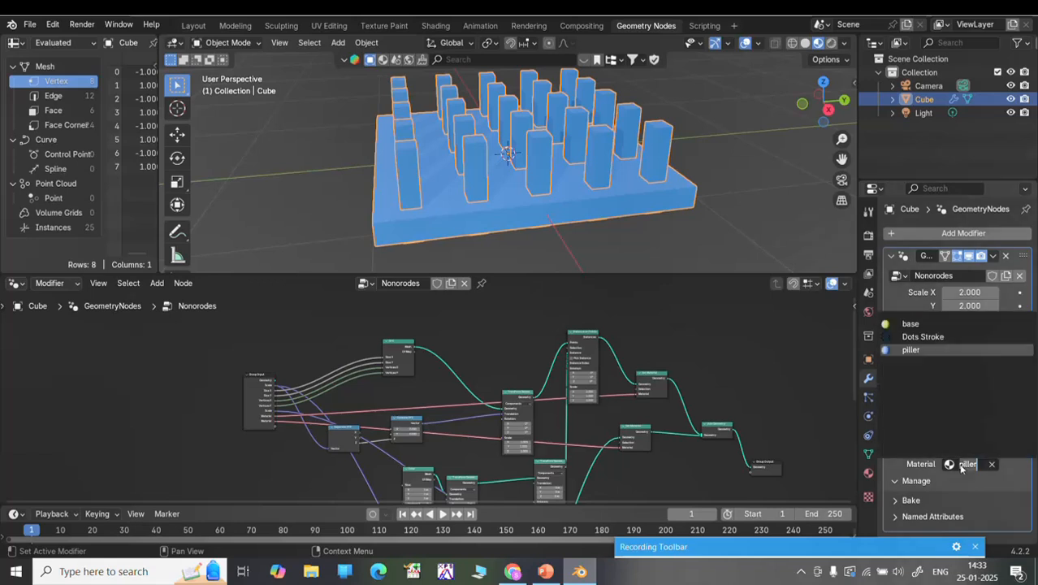
click(910, 323)
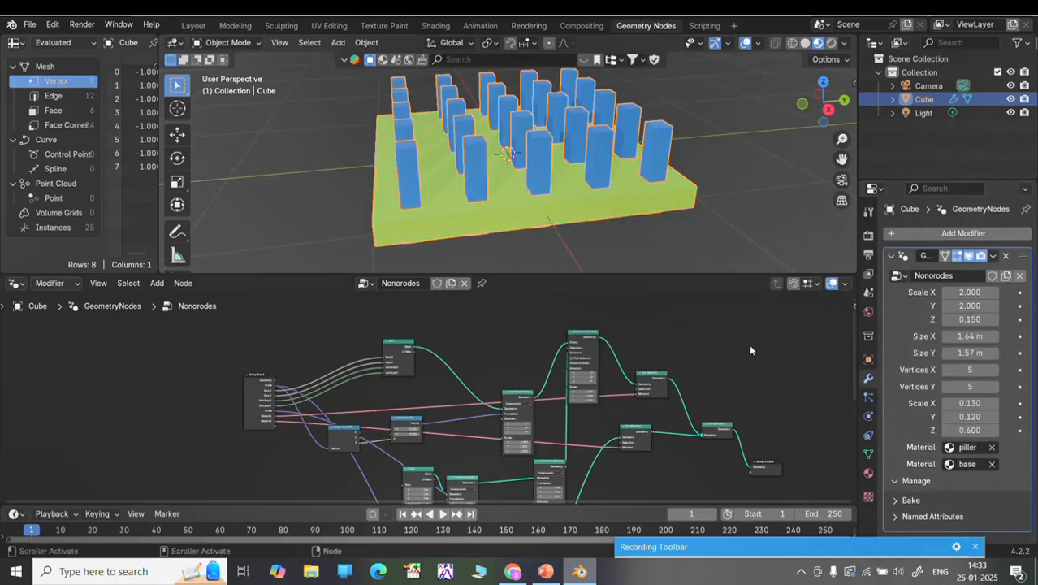
Change the base material's Base Color to pink.
click(867, 473)
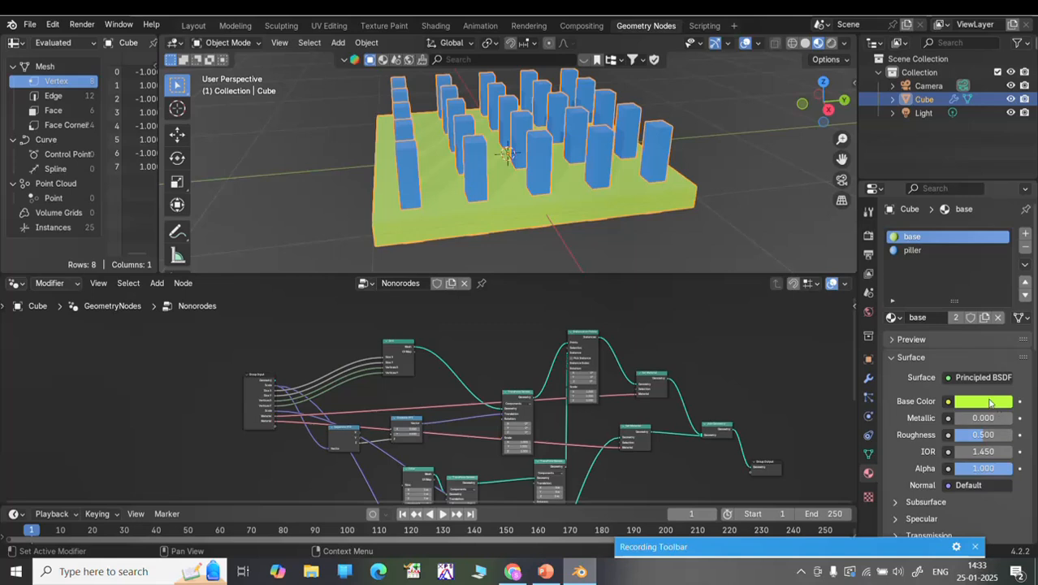
click(989, 402)
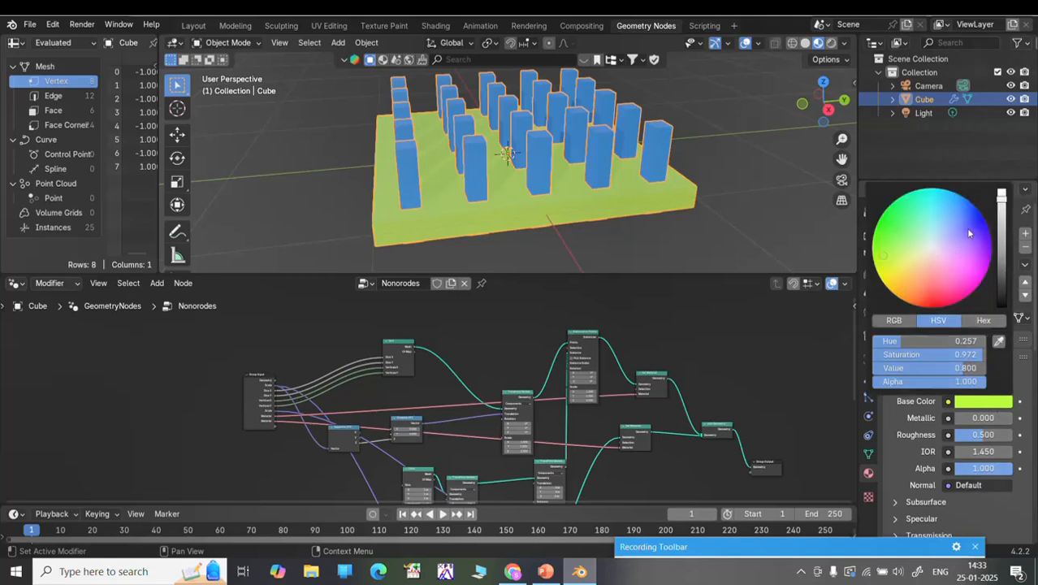
click(967, 272)
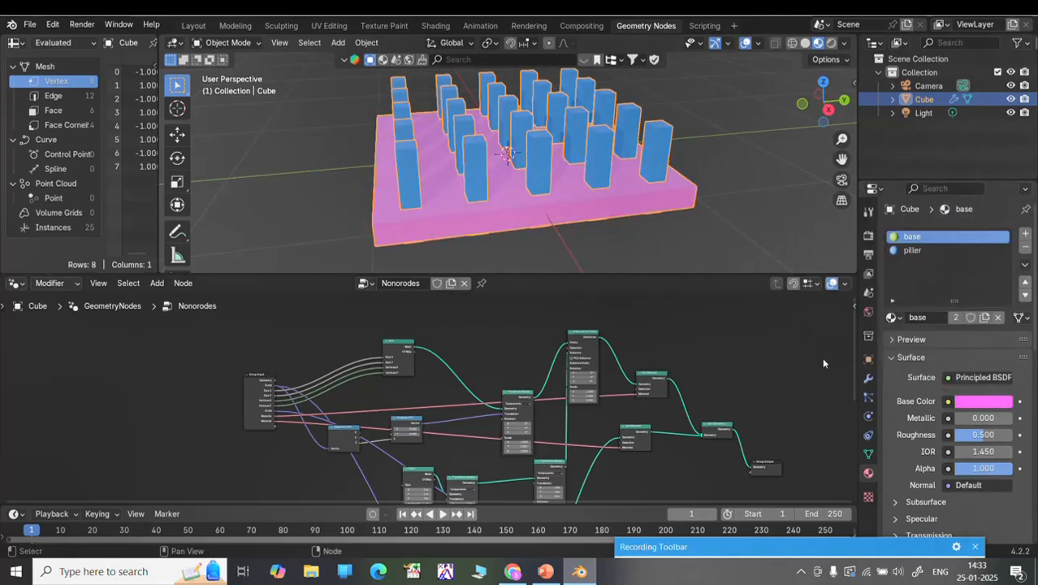
Change the piller material's Base Color to turquoise green and deselect the object.
click(916, 252)
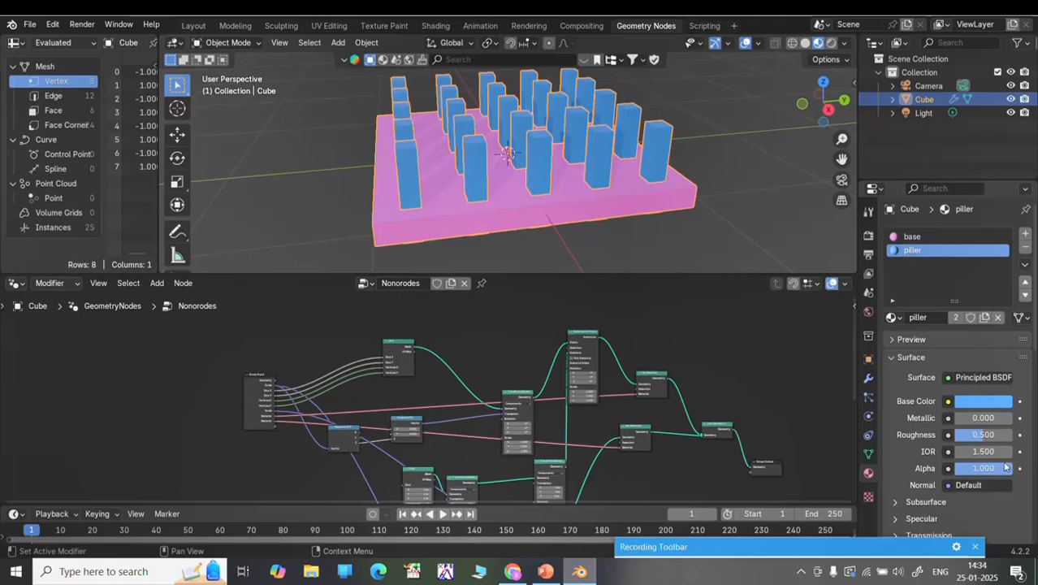
click(978, 401)
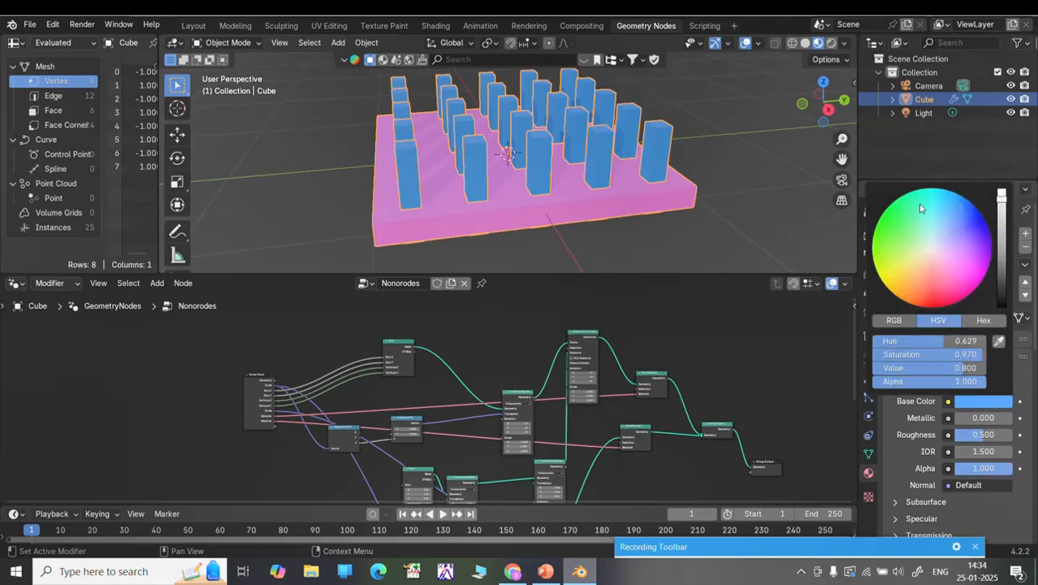
click(884, 251)
click(725, 251)
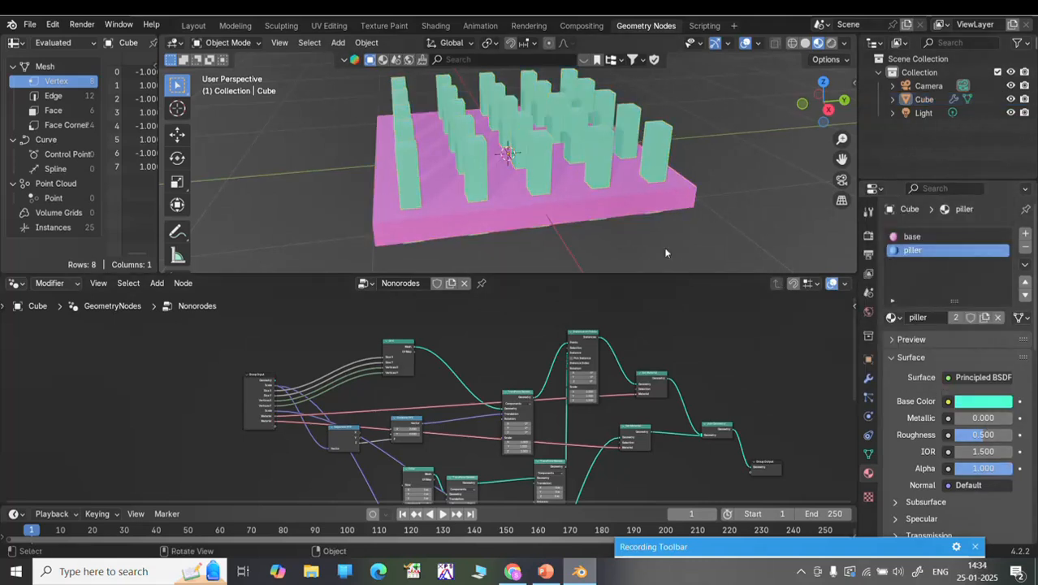
scroll(602, 213, up, 3)
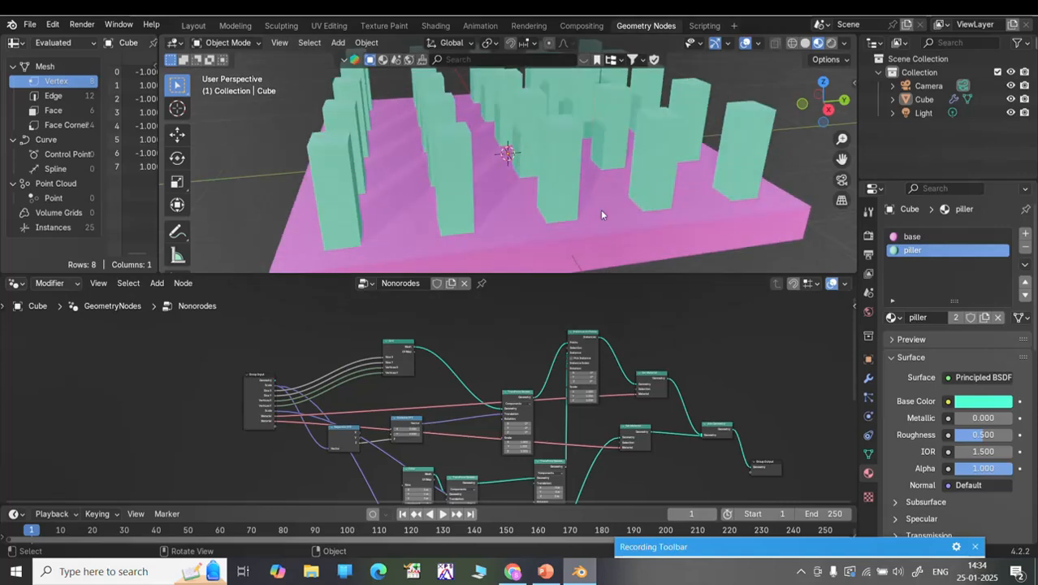
Set the rods' Scale X to 0.150 in the Nonorodes modifier.
scroll(601, 213, down, 4)
scroll(600, 211, down, 1)
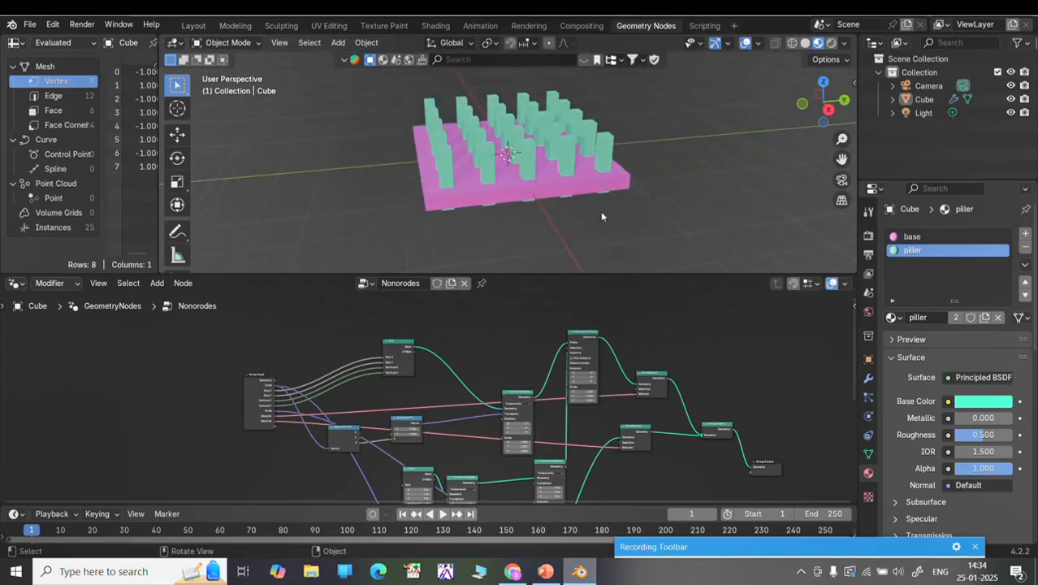
scroll(615, 213, up, 2)
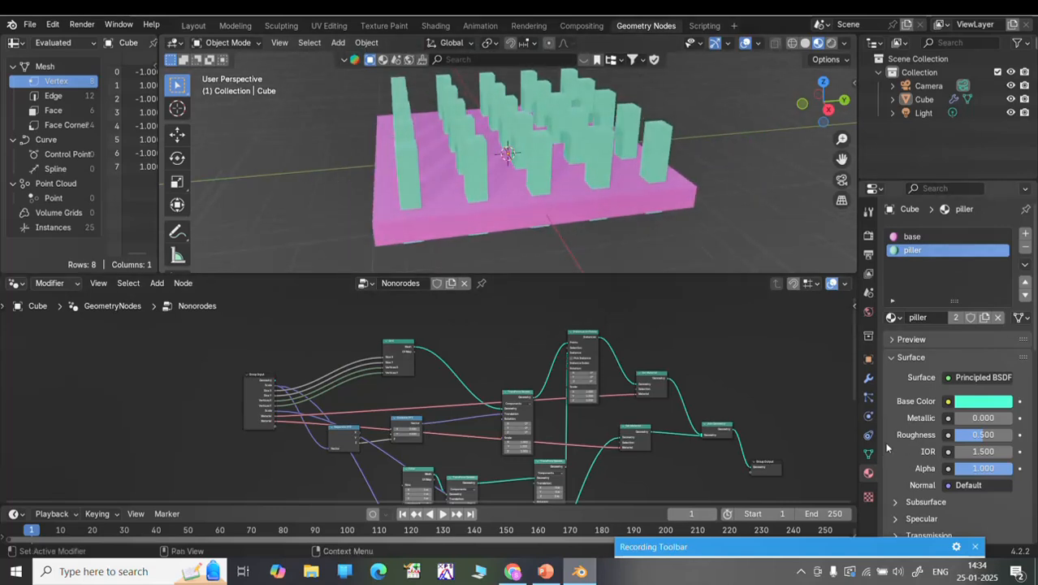
click(866, 380)
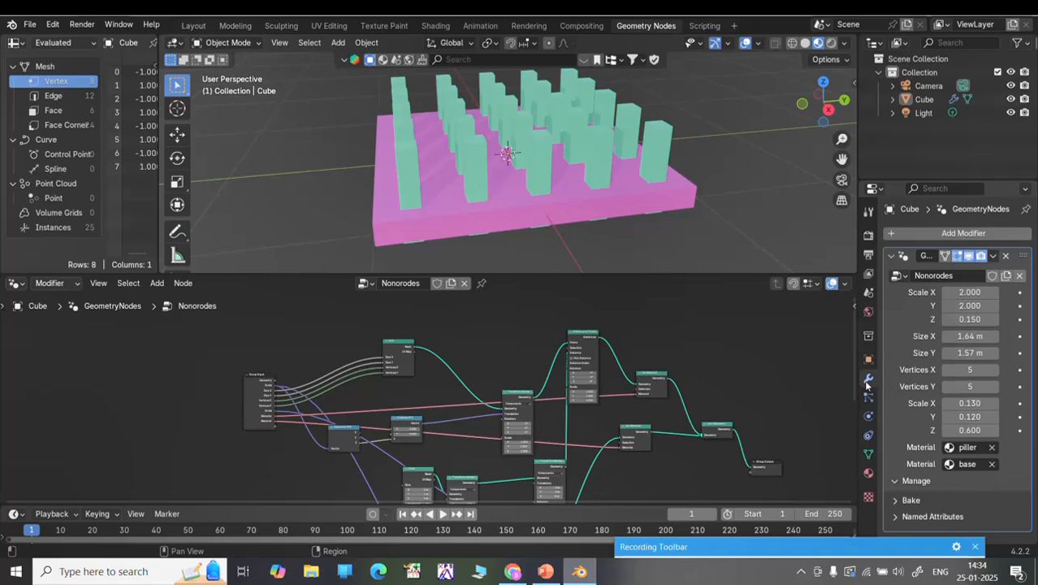
click(993, 403)
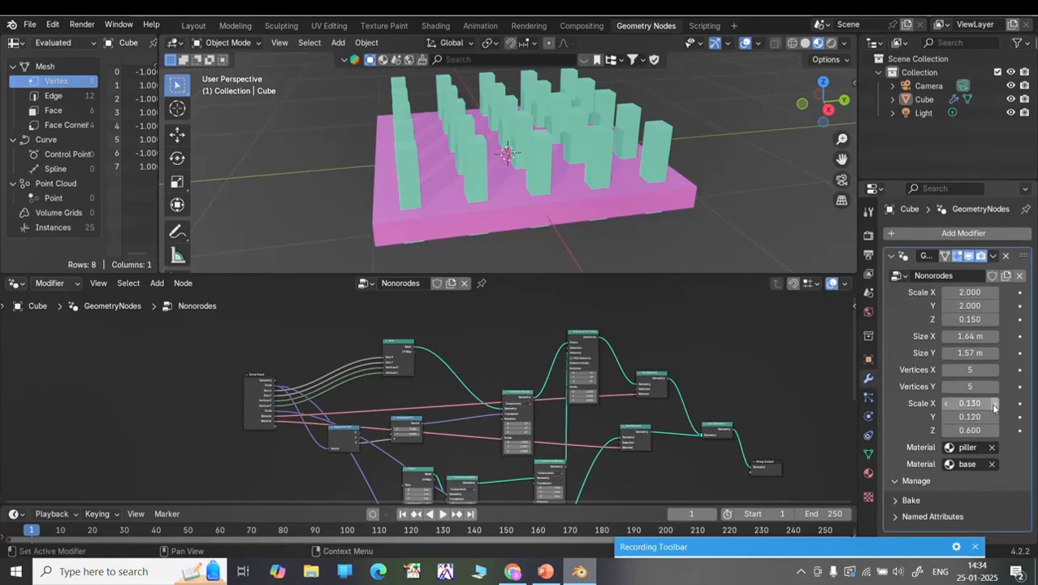
click(994, 405)
click(994, 405)
click(993, 405)
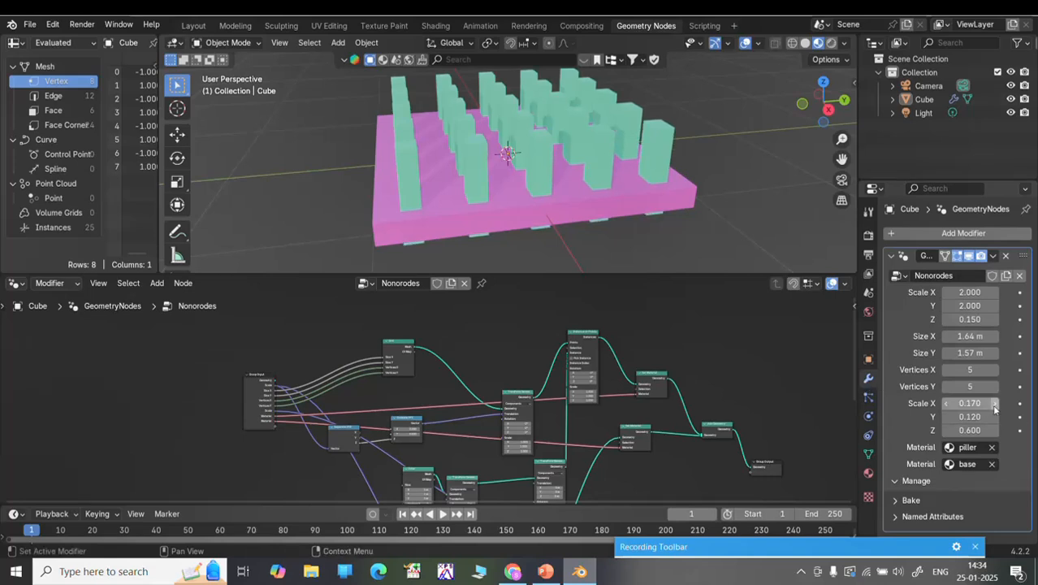
click(994, 405)
click(993, 405)
click(993, 404)
click(993, 405)
click(948, 402)
click(948, 403)
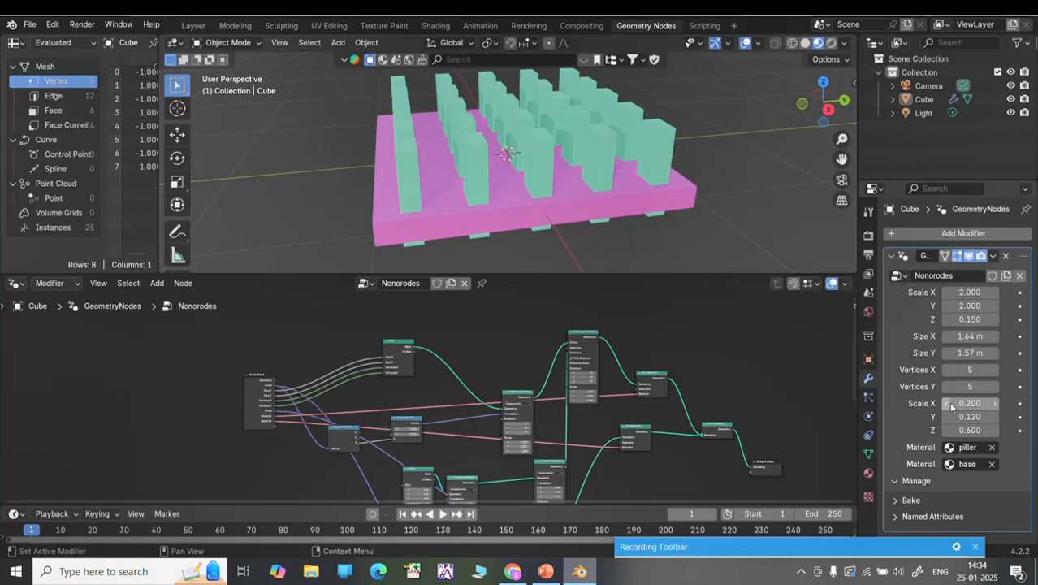
click(947, 403)
click(948, 403)
click(947, 403)
click(948, 403)
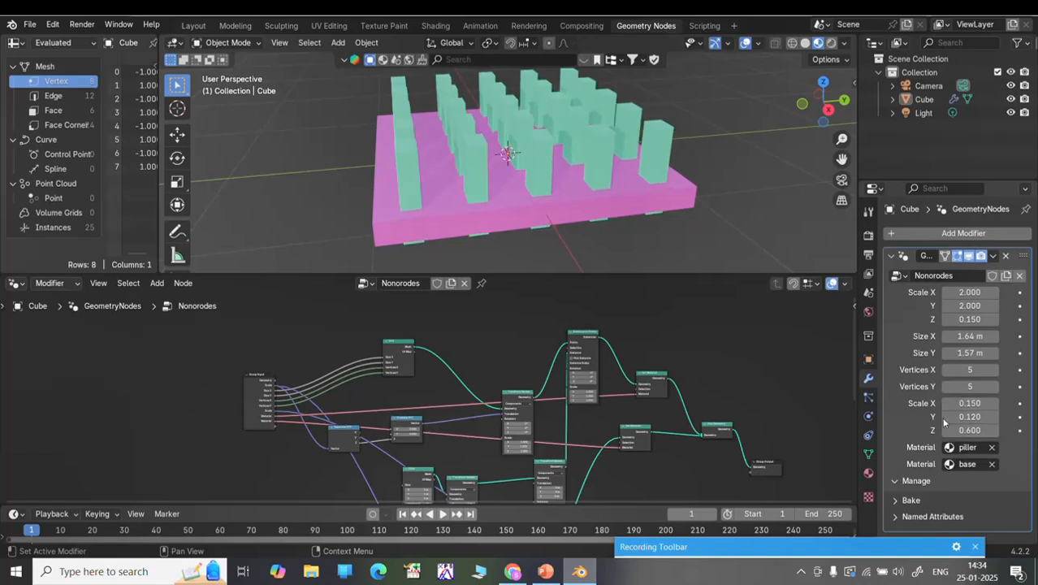
Reduce the rods' Scale Y to 0.050 in the Nonorodes modifier.
click(947, 417)
click(947, 416)
click(947, 417)
click(947, 417)
click(947, 416)
click(947, 416)
click(947, 417)
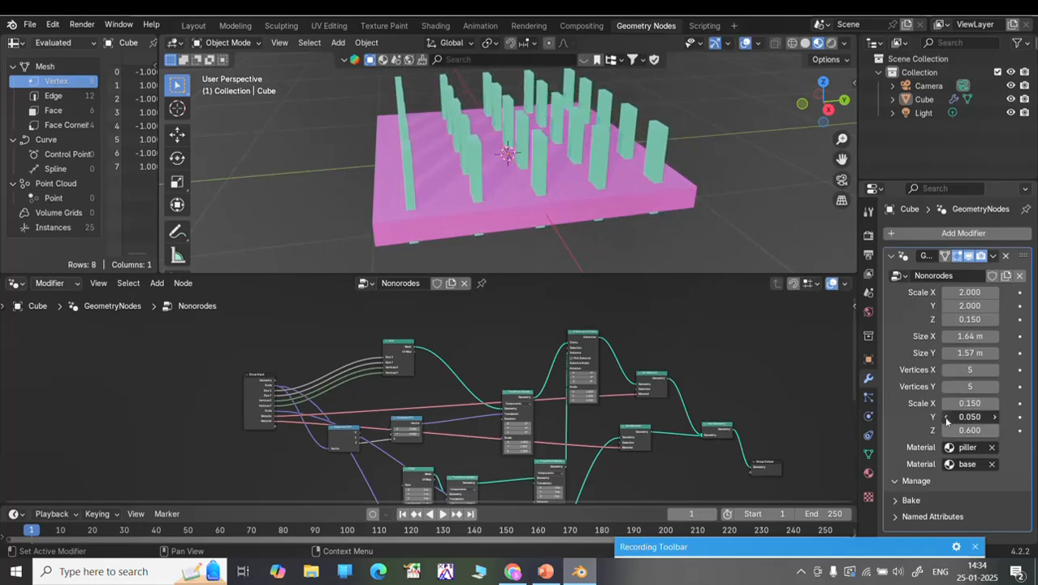
click(947, 417)
click(994, 416)
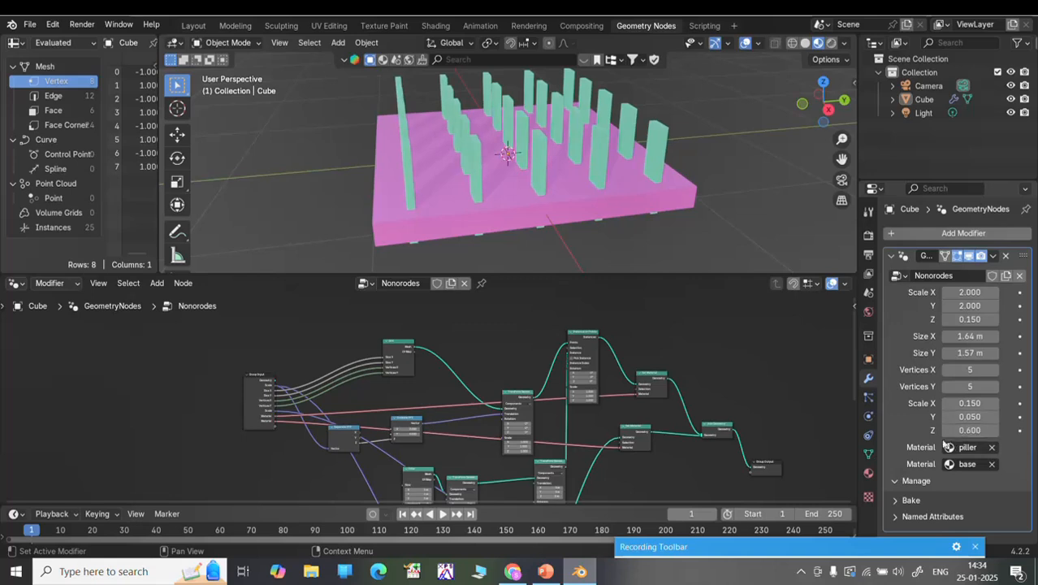
Adjust the rods' height by setting their Scale Z to 0.590 in the modifier.
click(947, 430)
click(947, 430)
click(947, 431)
click(947, 430)
click(947, 430)
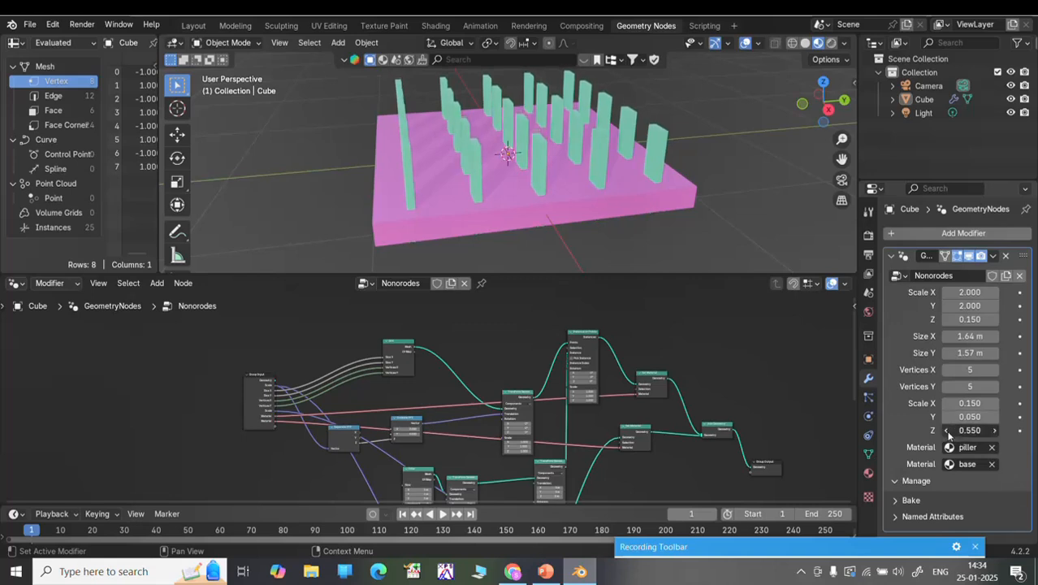
click(947, 431)
click(947, 431)
click(947, 430)
click(947, 431)
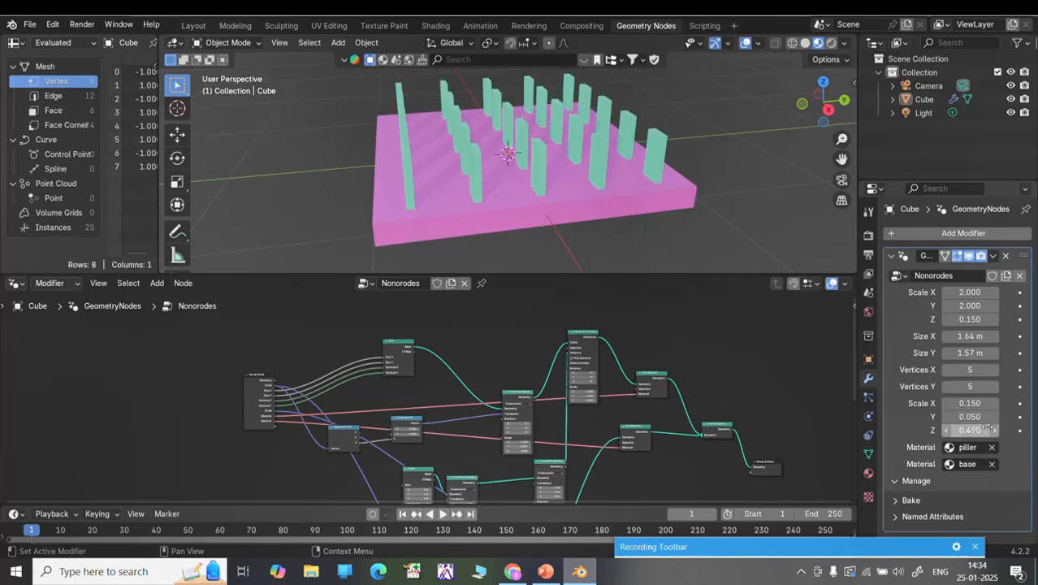
click(993, 431)
click(992, 430)
click(992, 430)
click(993, 431)
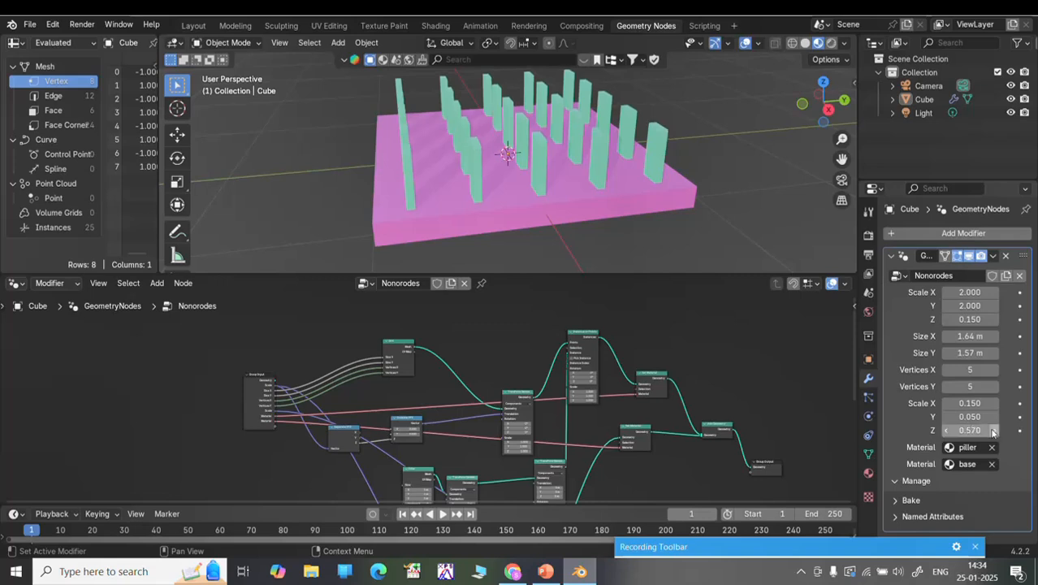
click(993, 430)
click(993, 430)
click(992, 430)
click(993, 430)
click(951, 431)
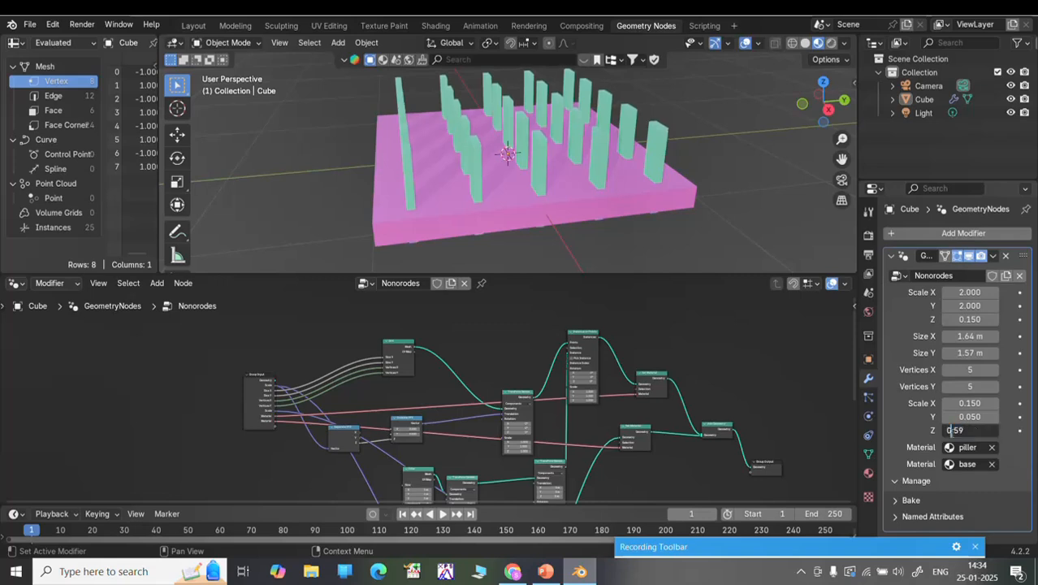
drag(953, 431, 948, 431)
key(Return)
Try tilting the rods by setting the Instance on Points node's X rotation to 45°.
scroll(640, 331, up, 3)
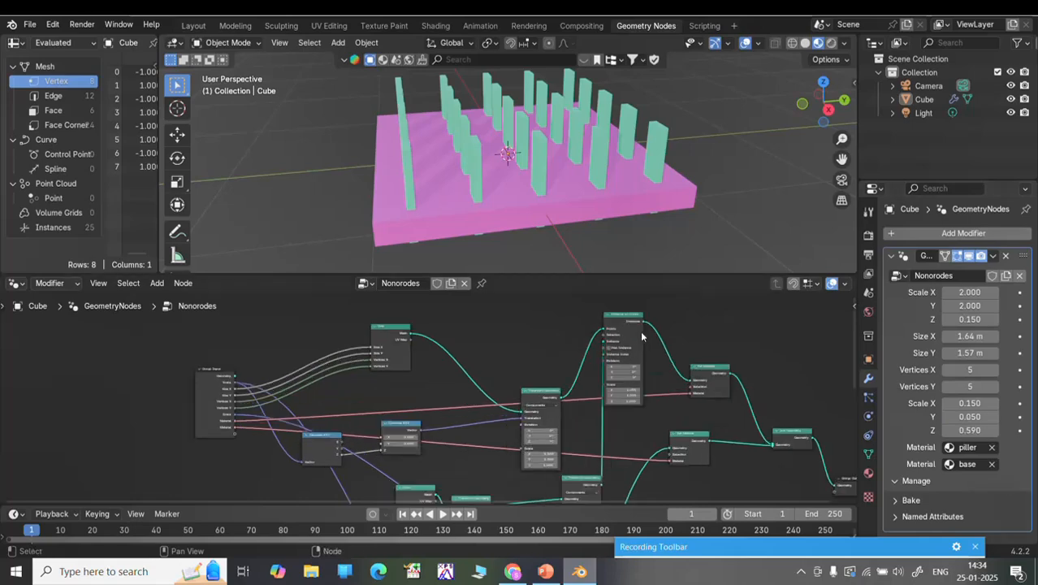
scroll(641, 336, up, 2)
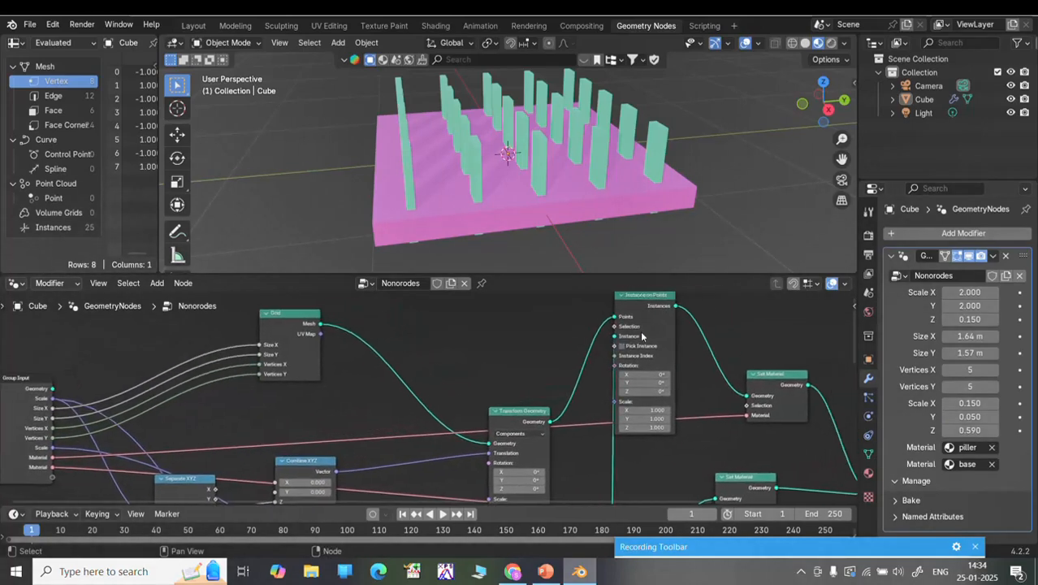
click(655, 374)
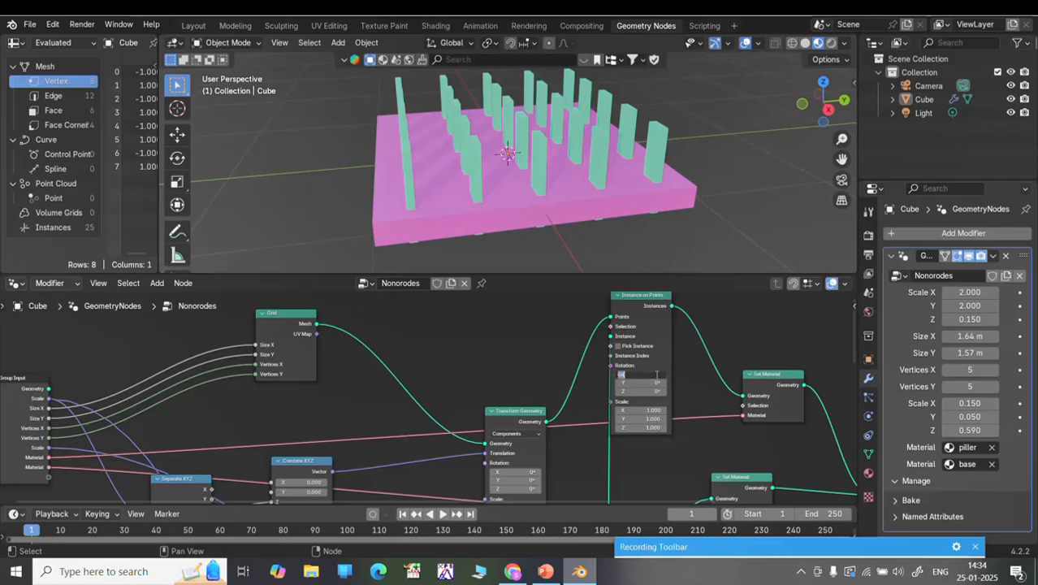
text(45)
key(Return)
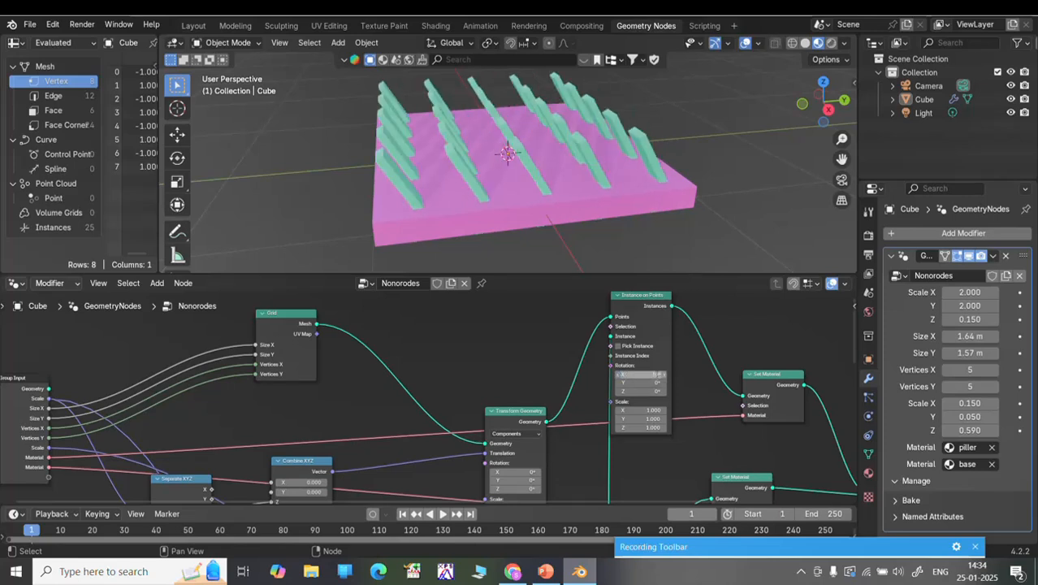
Reset the Instance on Points node's X rotation to 0°.
key(Return)
click(653, 374)
key(Return)
Frame the whole nanorod array from a raised, centred front angle and align the camera to that view.
scroll(645, 248, down, 1)
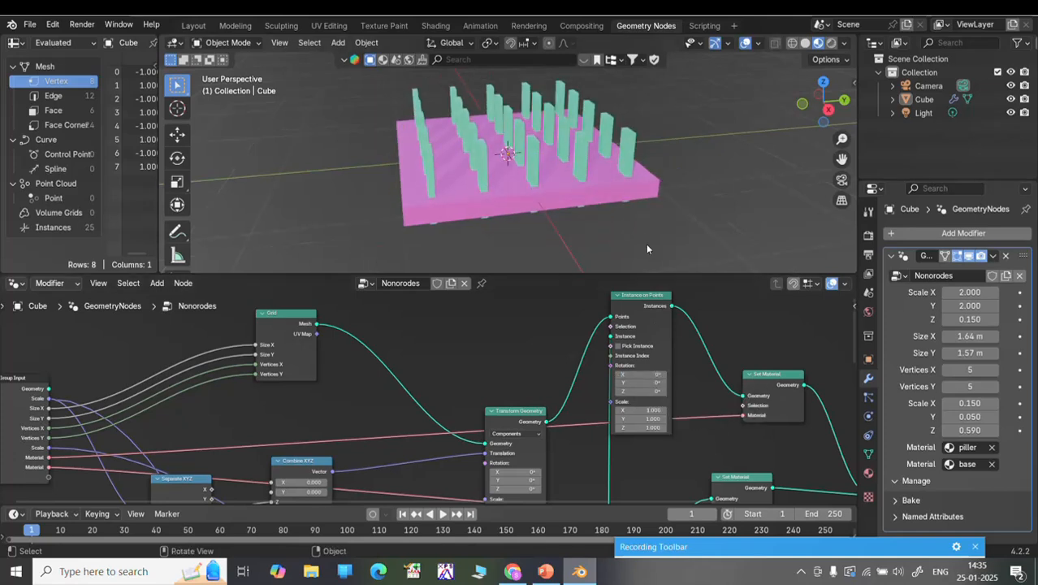
scroll(612, 151, right, 5)
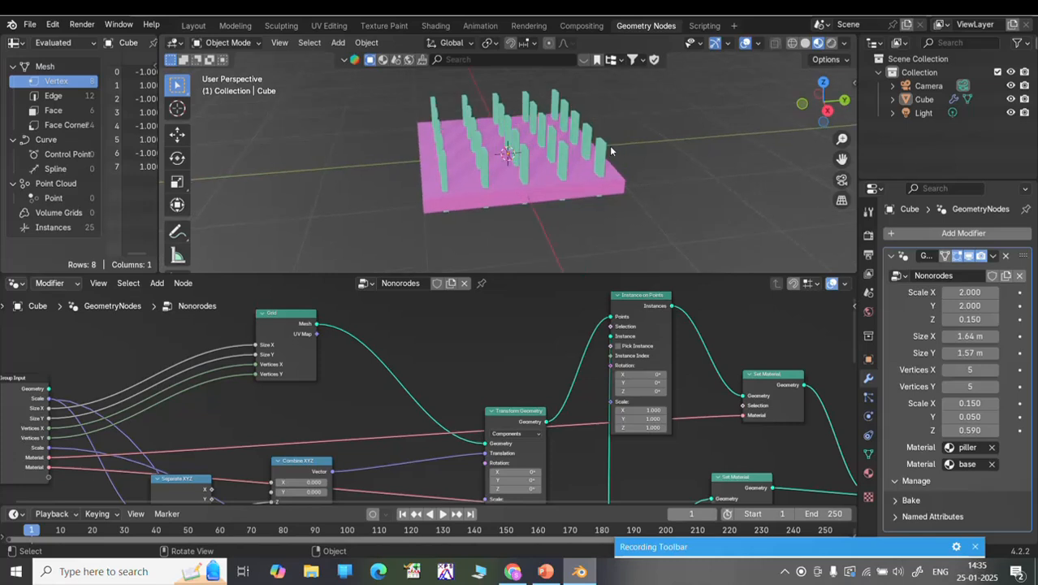
scroll(611, 150, right, 4)
scroll(612, 150, left, 3)
scroll(612, 151, up, 3)
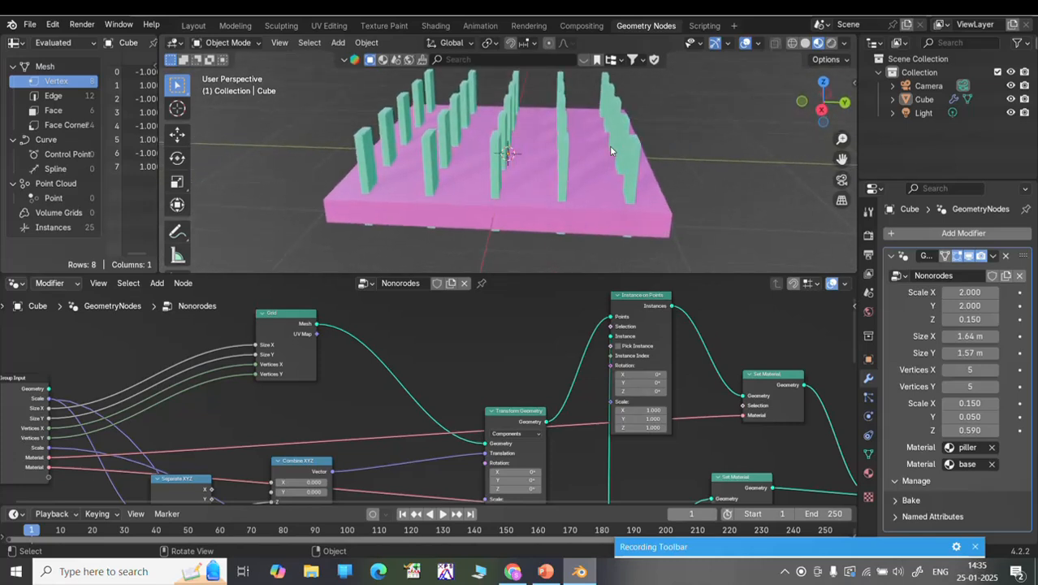
scroll(611, 146, left, 3)
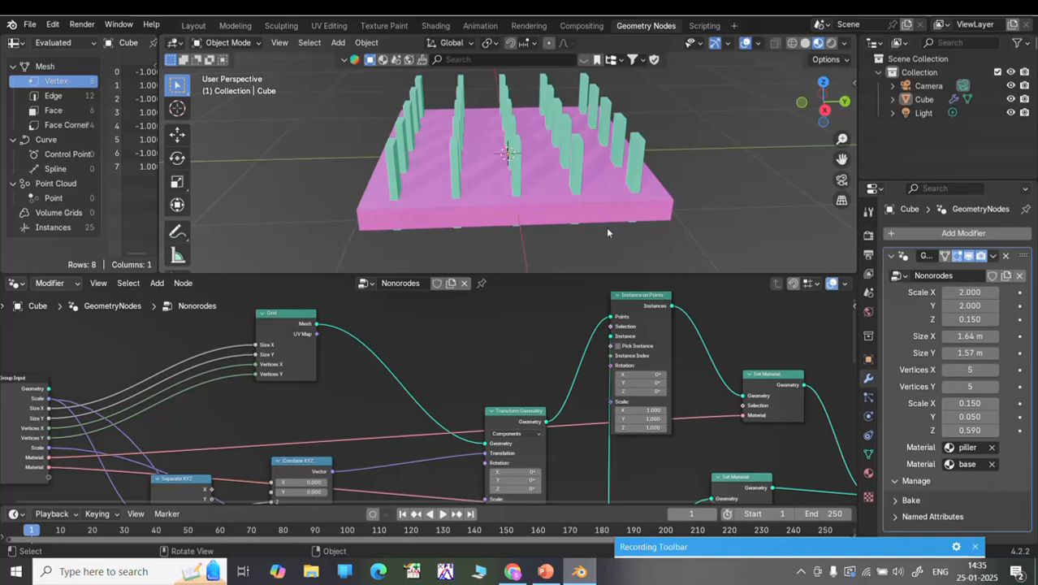
scroll(553, 206, down, 2)
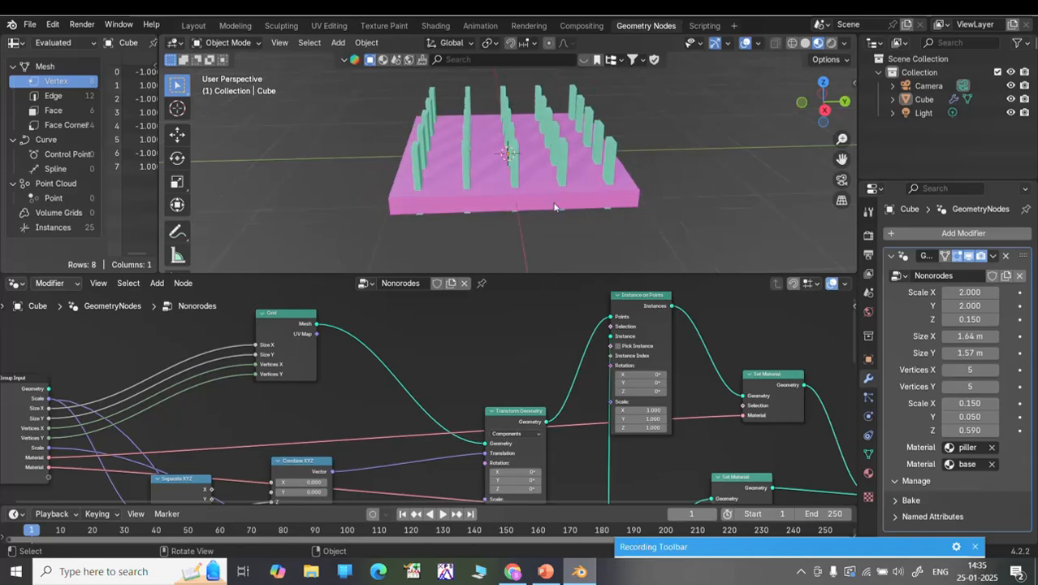
scroll(556, 207, up, 3)
scroll(555, 207, down, 2)
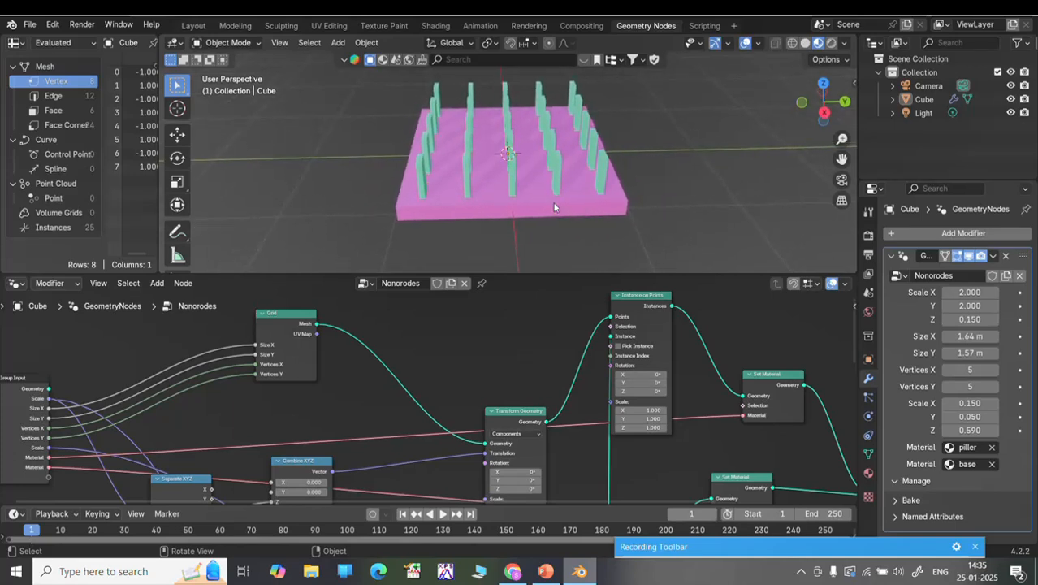
scroll(555, 207, right, 2)
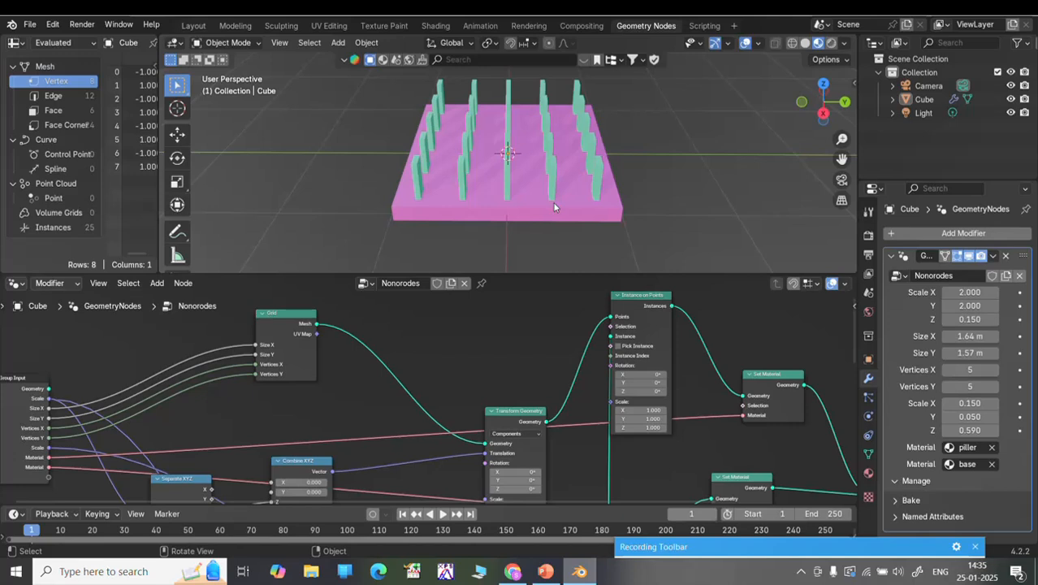
key(ctrl+alt+KP_0)
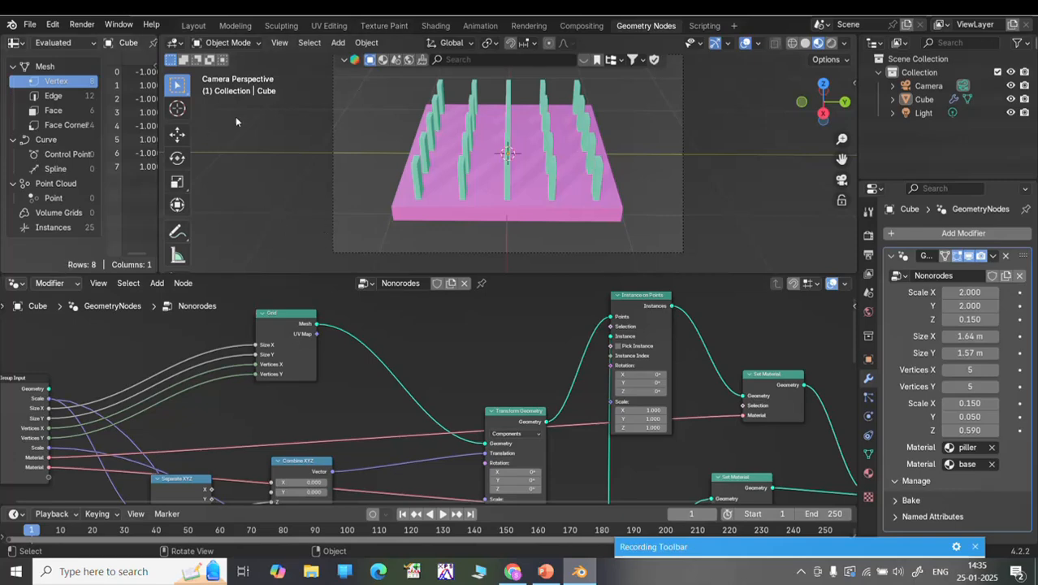
Render the camera view as an image and close the render result.
click(81, 24)
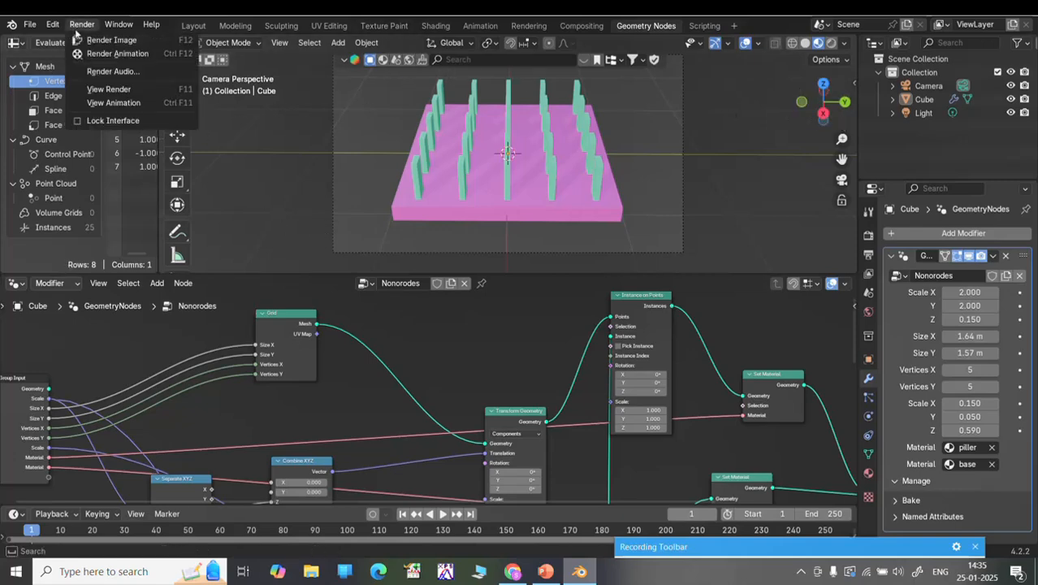
click(104, 40)
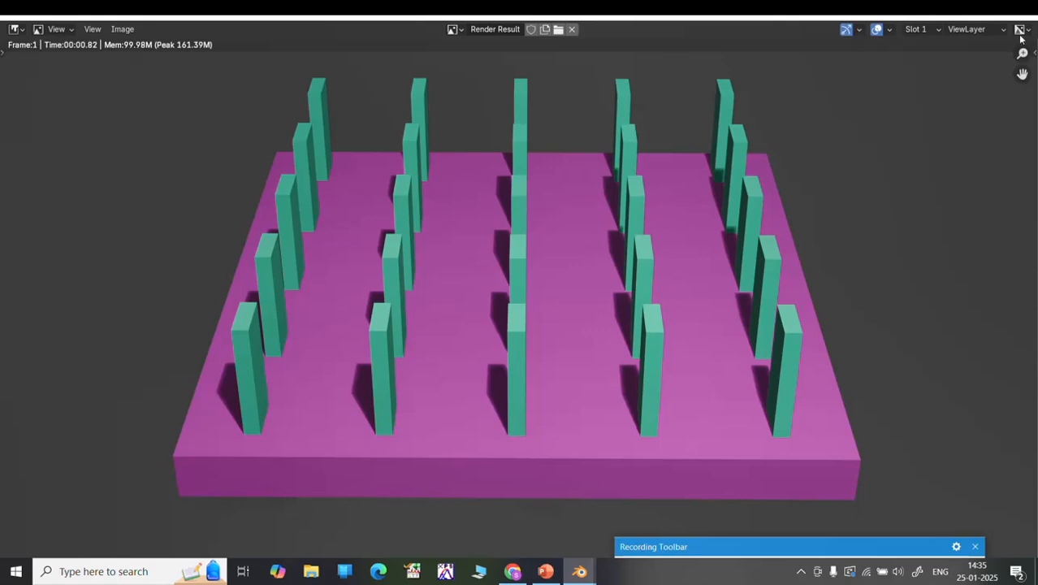
click(950, 16)
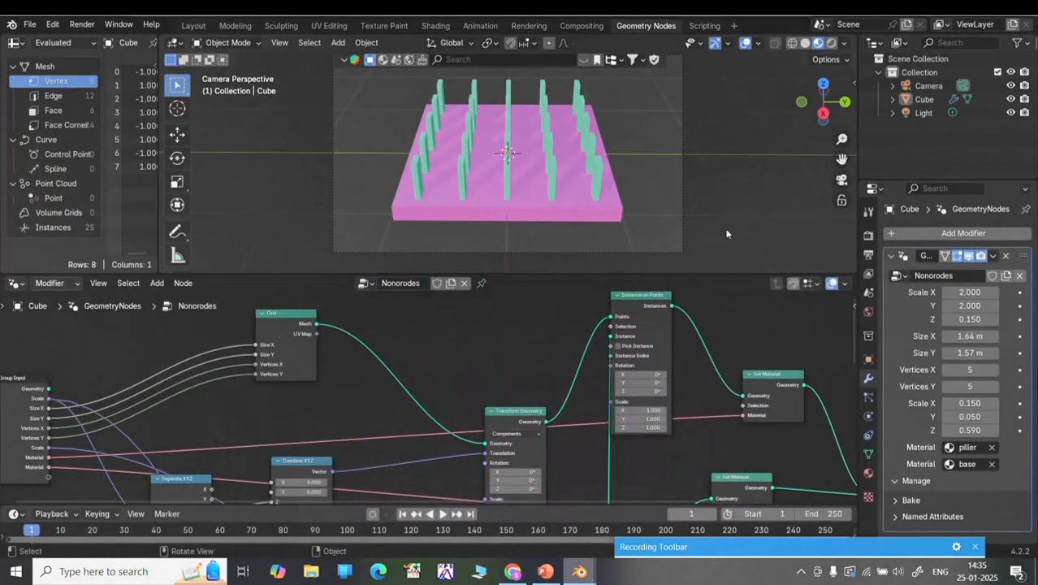